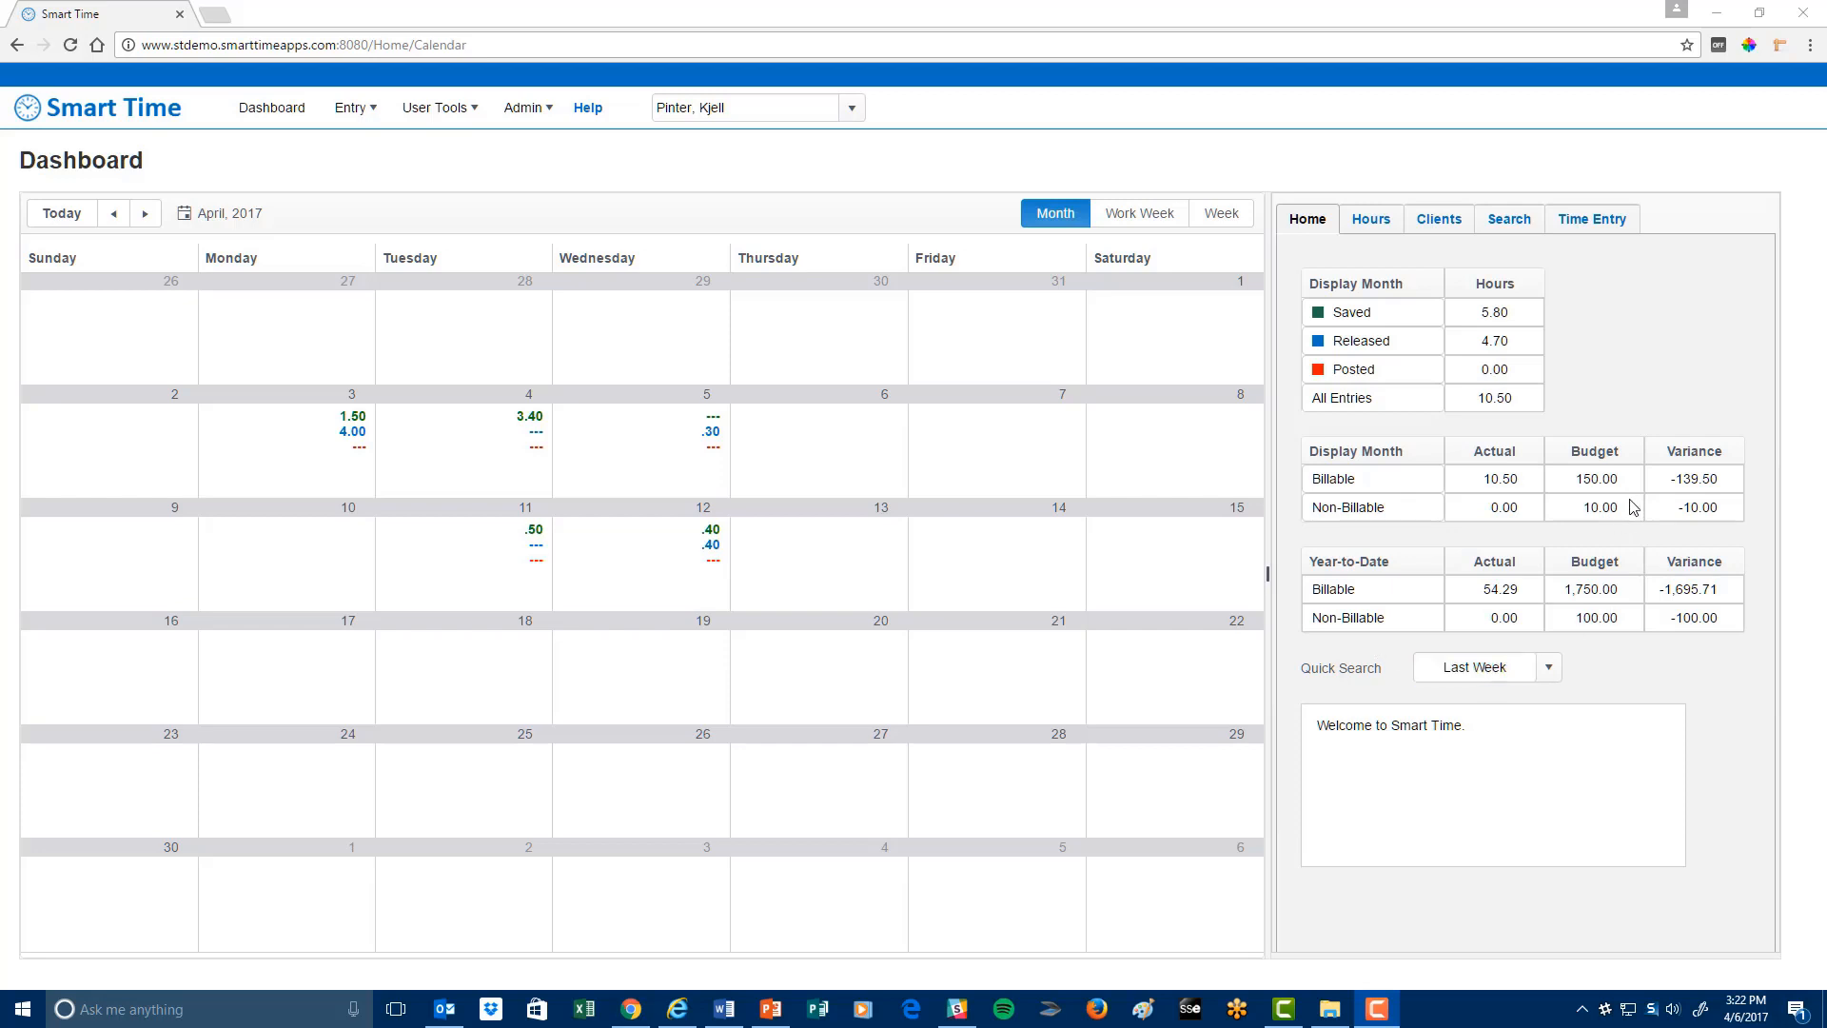
# Look through the dashboard's Hours, Clients and Search views, and bring up the Time Entry form
pyautogui.click(1375, 236)
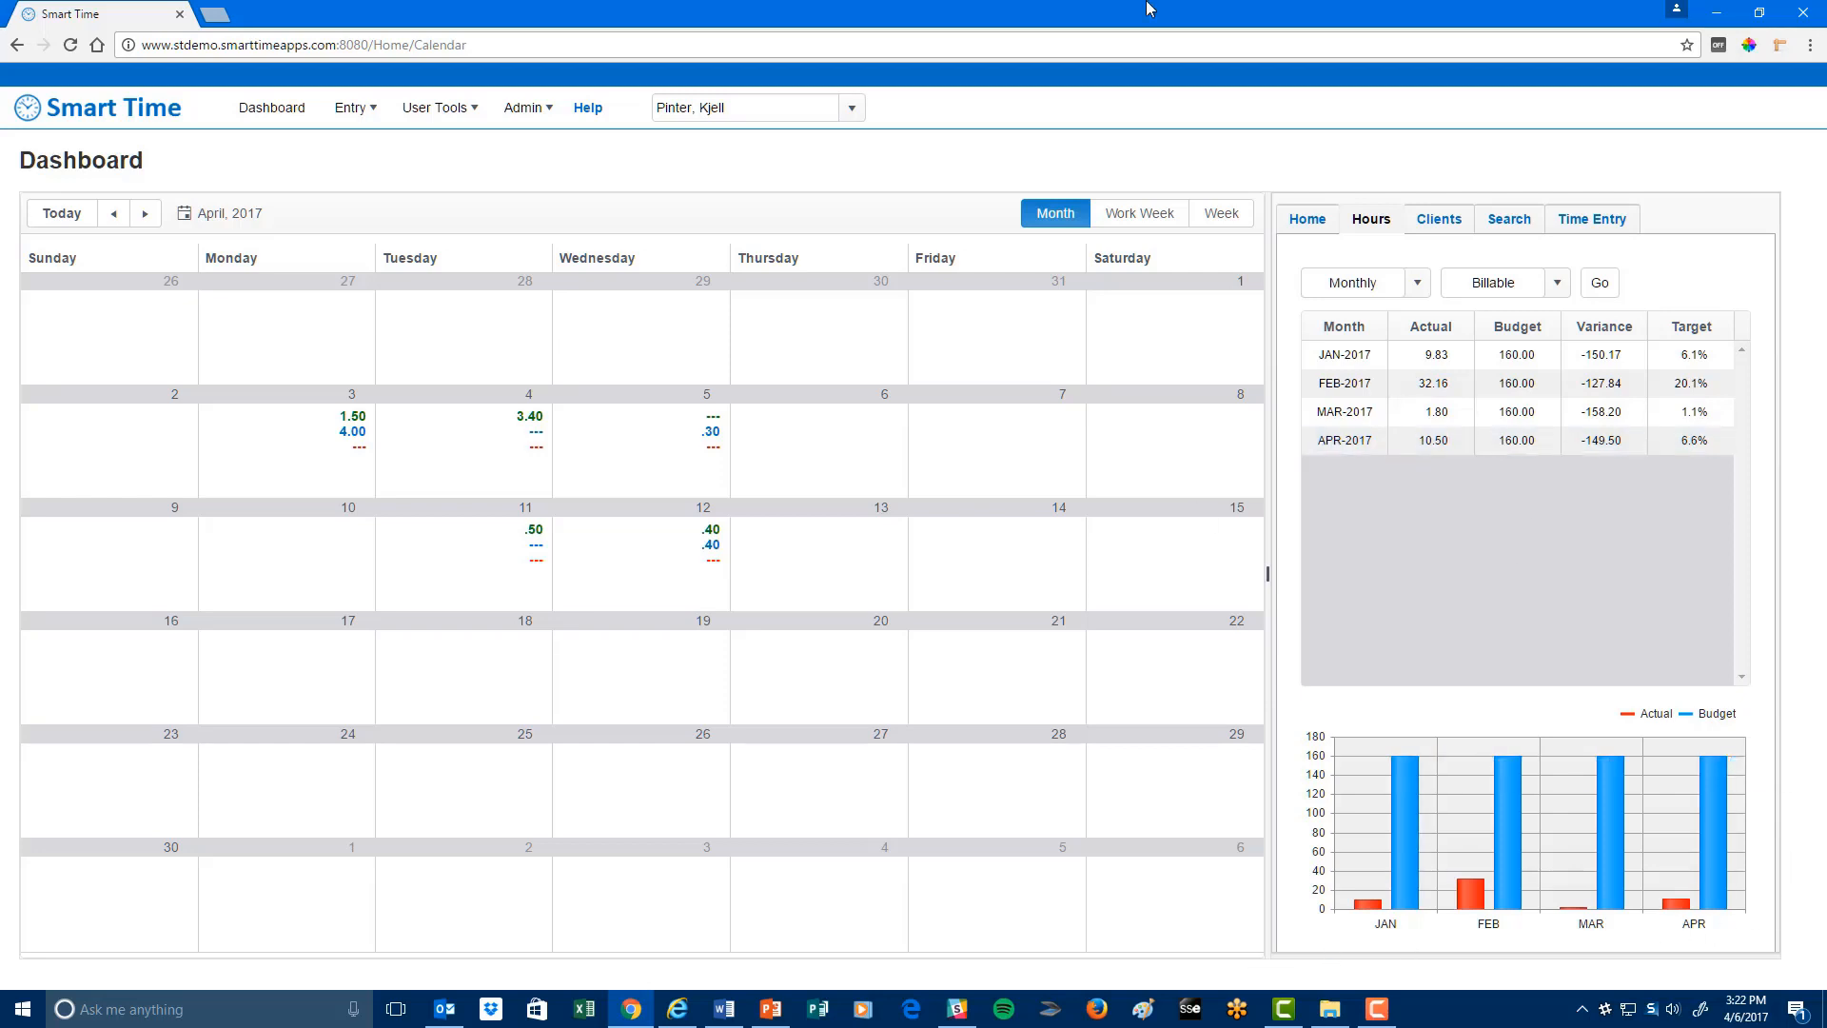
pyautogui.click(1429, 221)
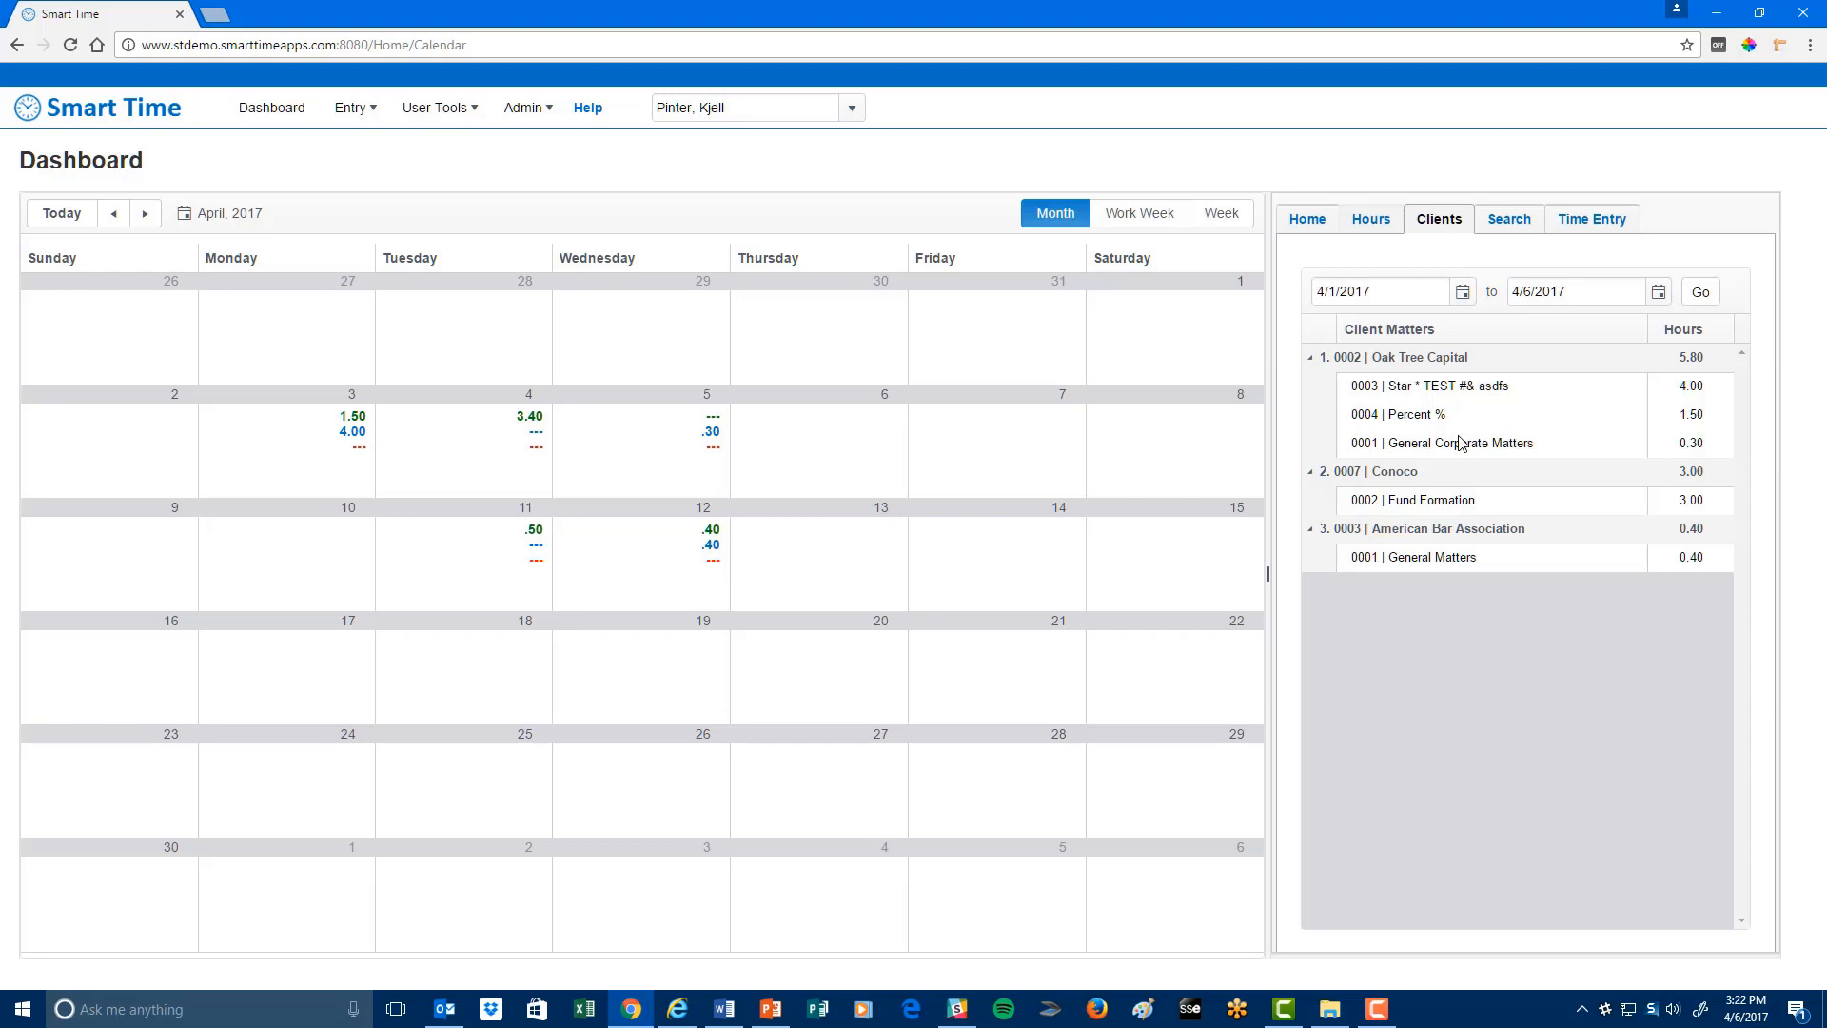
pyautogui.click(1500, 237)
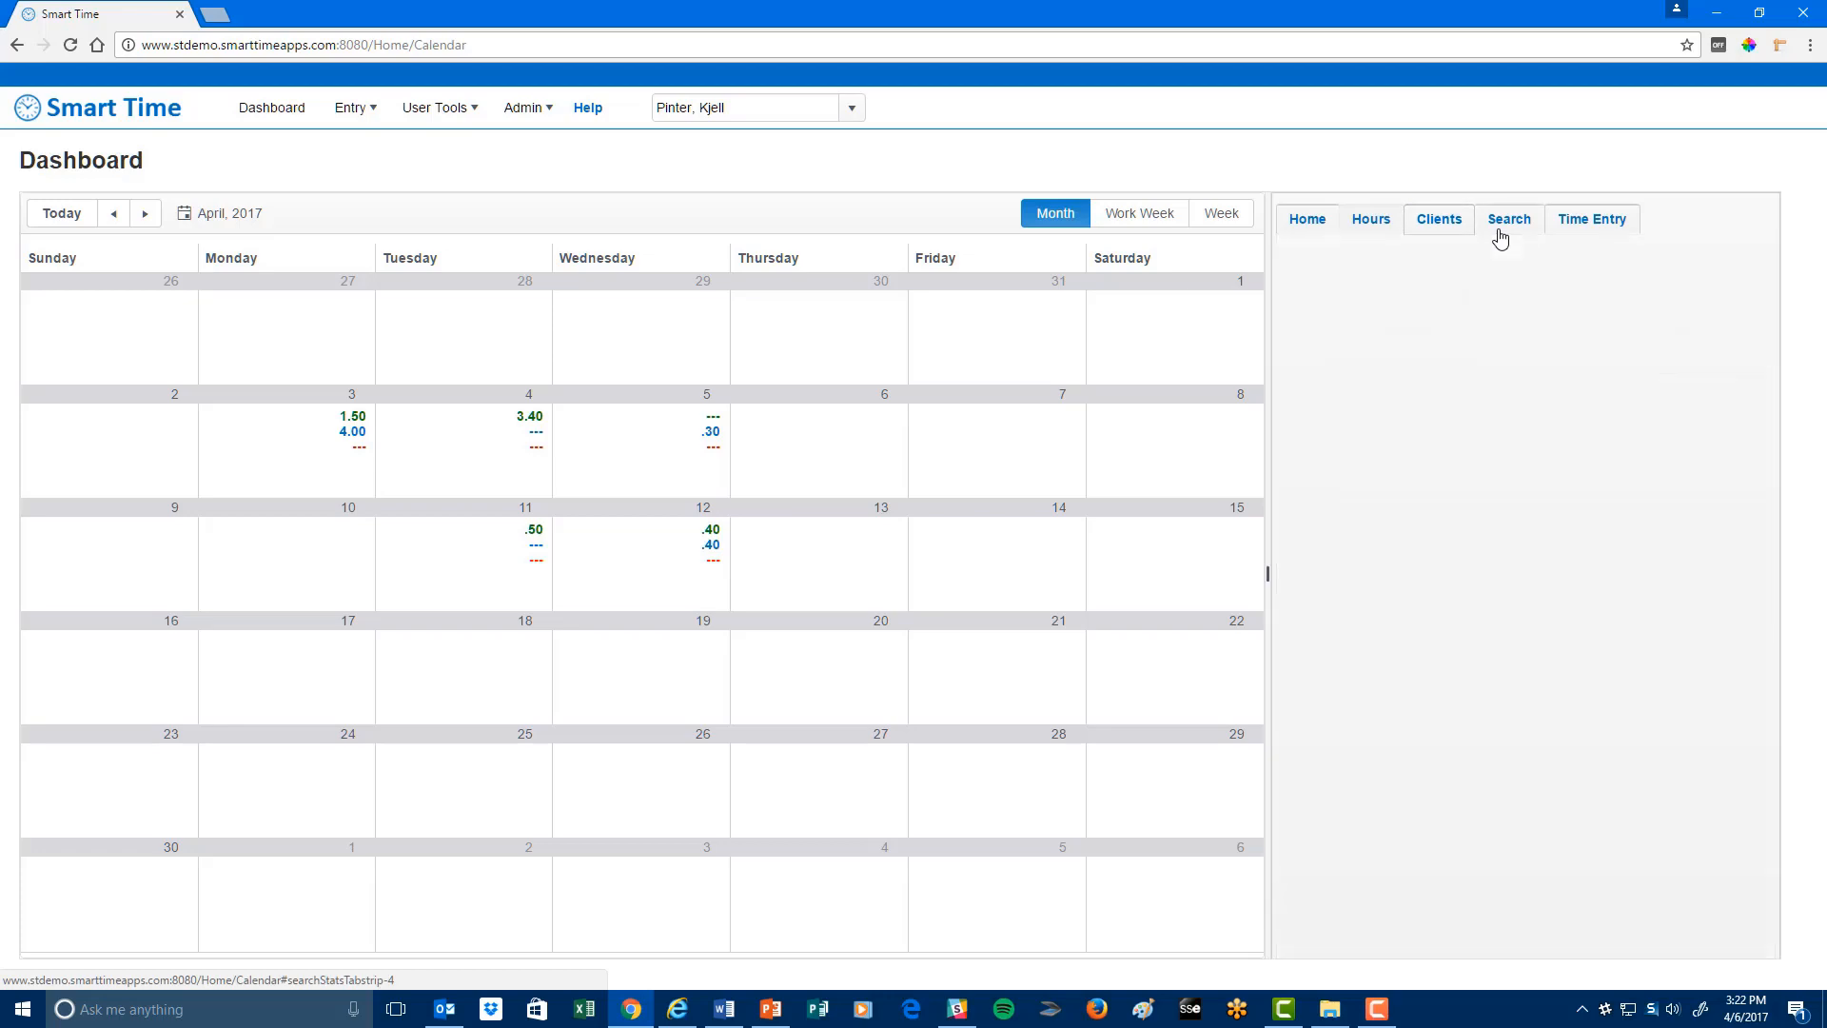
pyautogui.click(1589, 233)
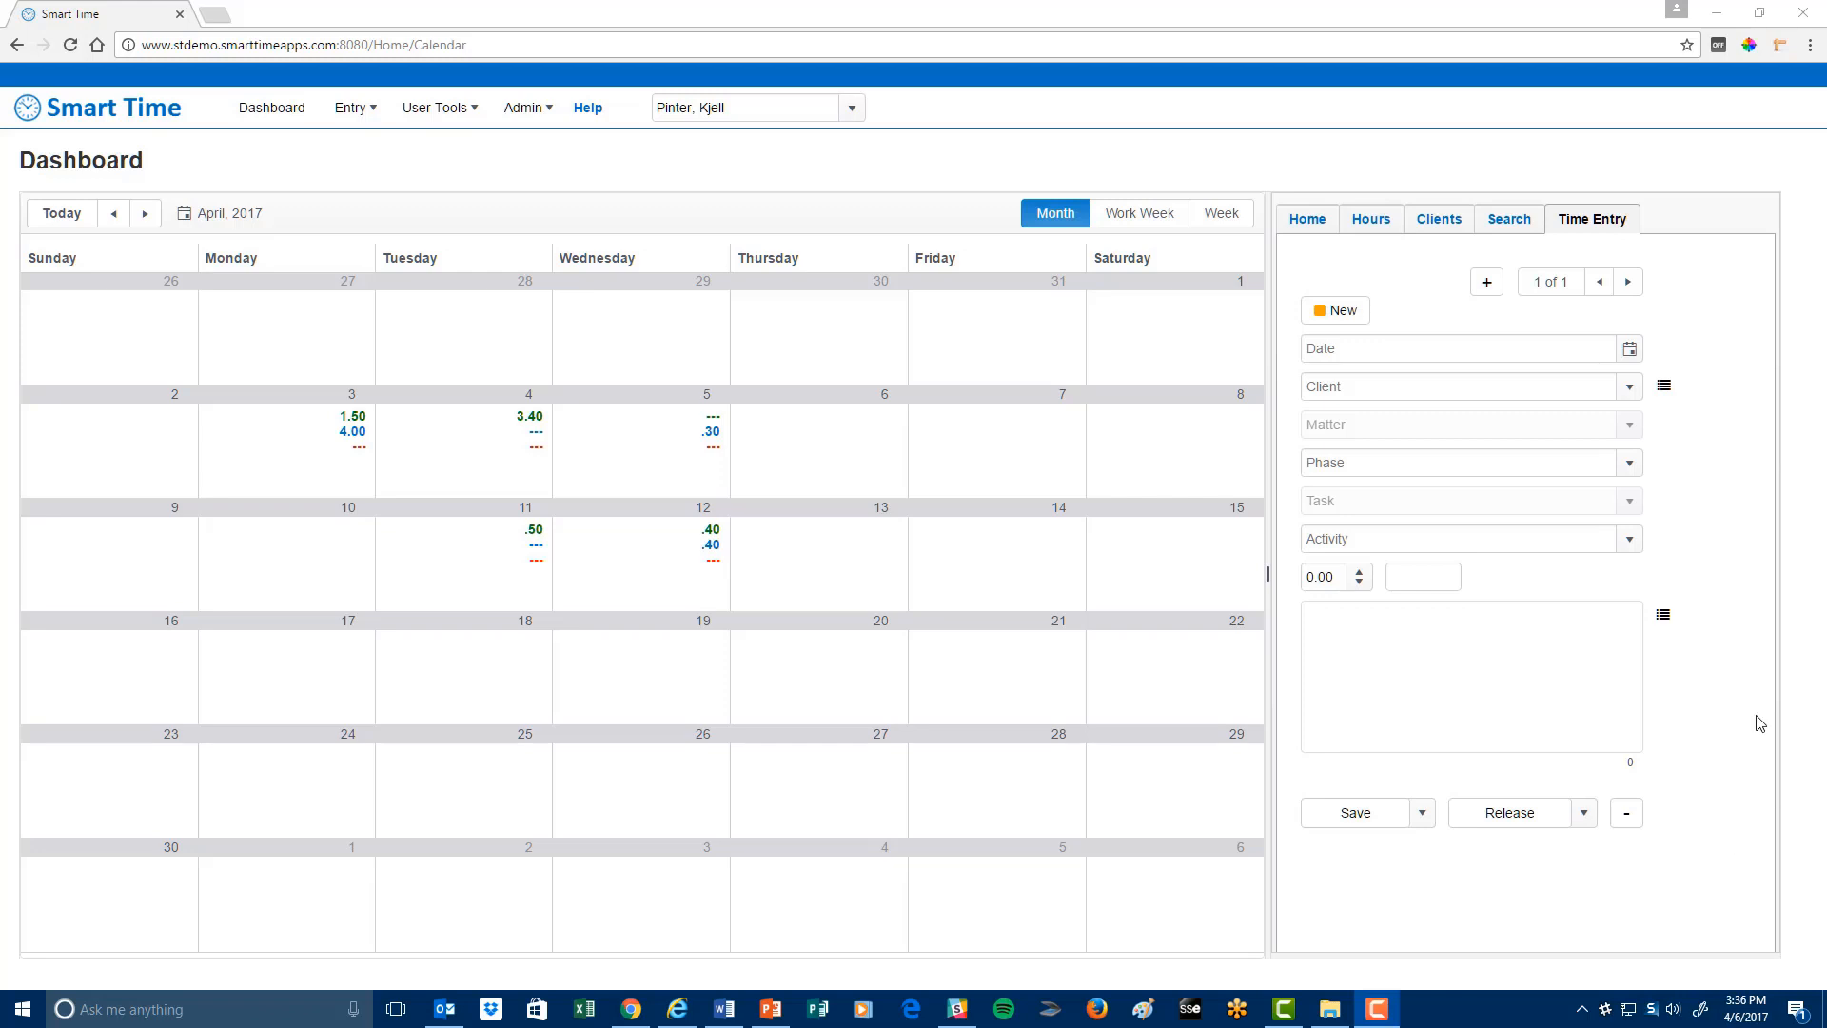
# Step through the time entries recorded for Tuesday, April 4, 2017
pyautogui.click(514, 457)
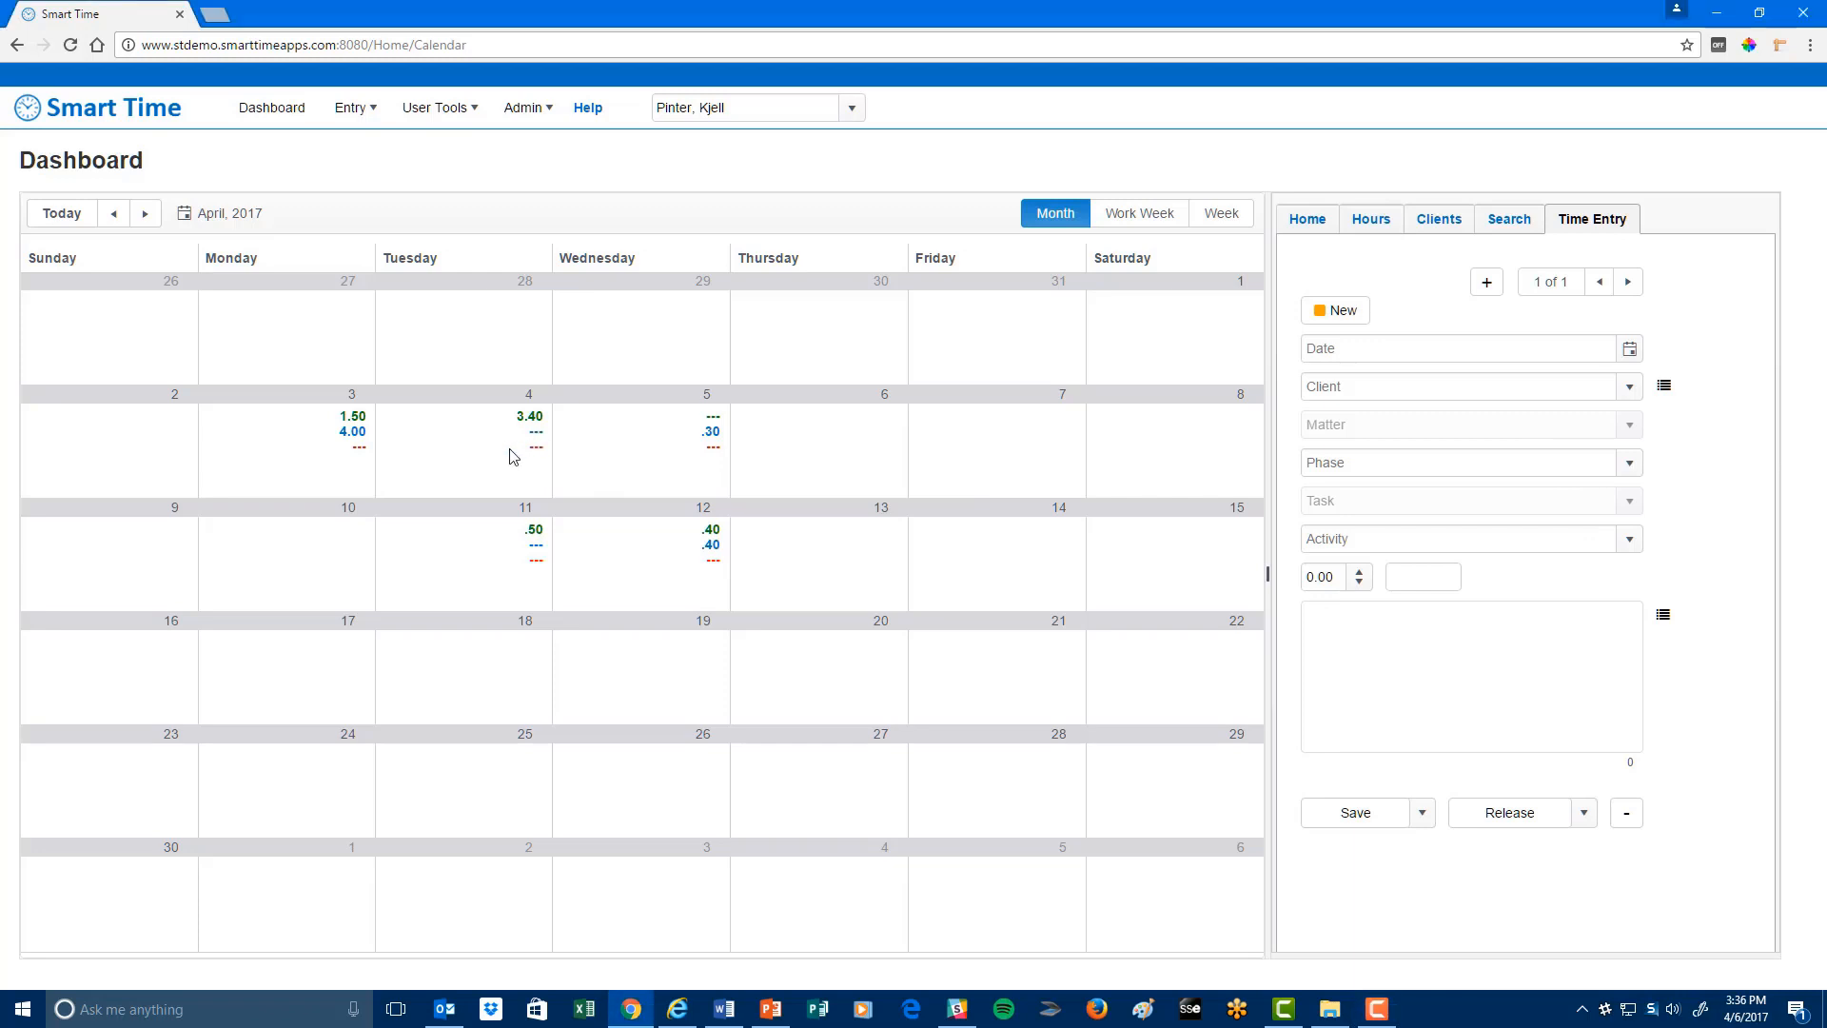
pyautogui.click(545, 434)
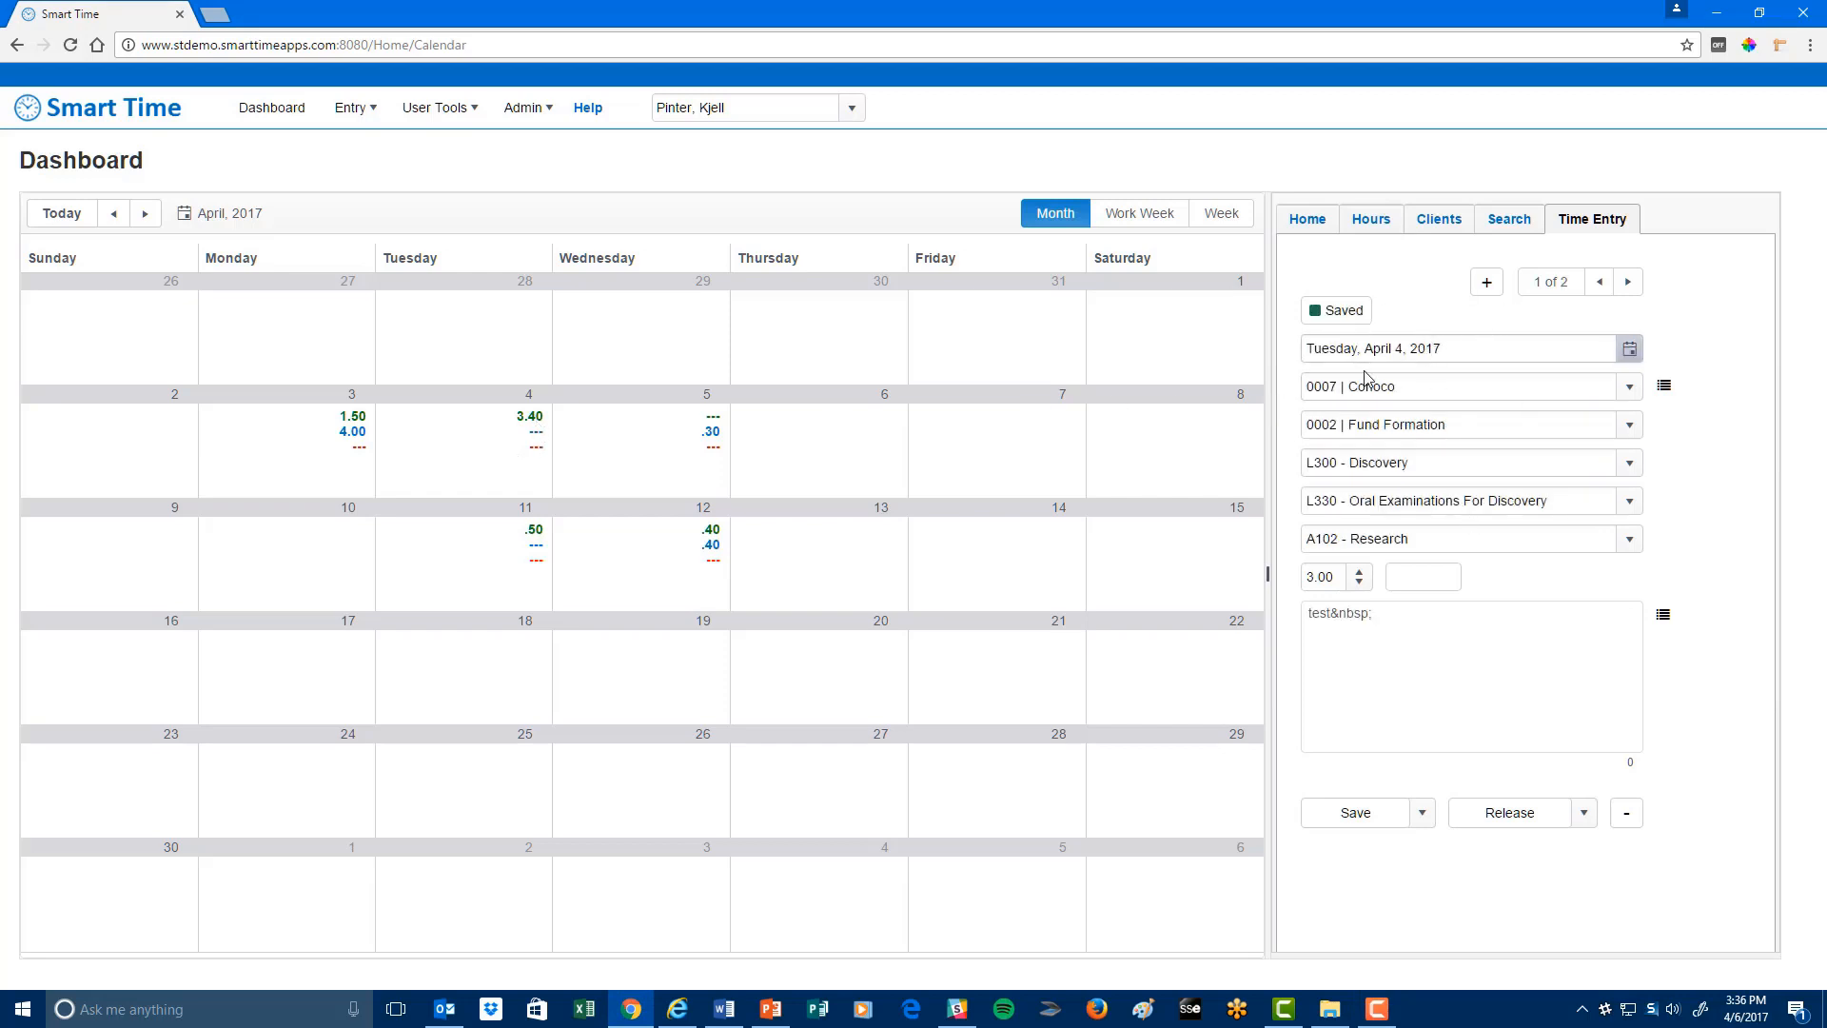
pyautogui.click(1631, 285)
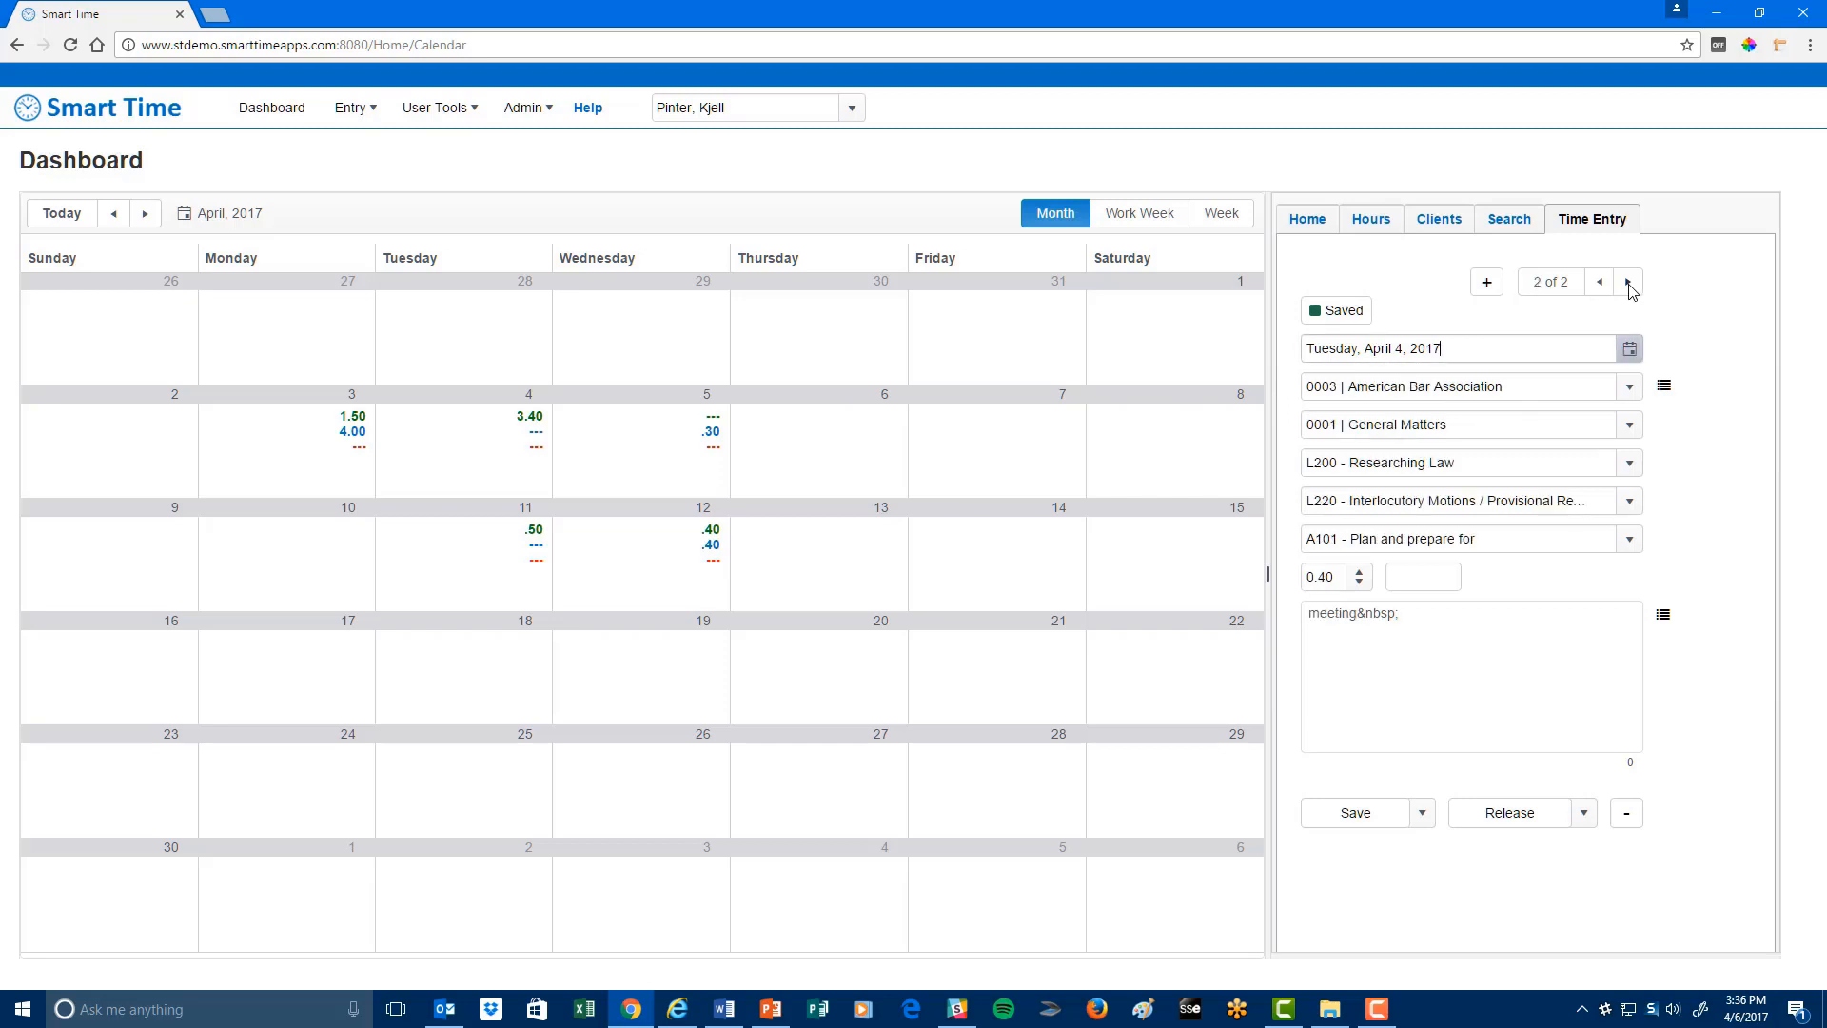
# Start a new April 6, 2017 time entry for client 0003 | American Bar Association, matter 0001 | General Matters, picked from the most recently used list
pyautogui.click(1487, 291)
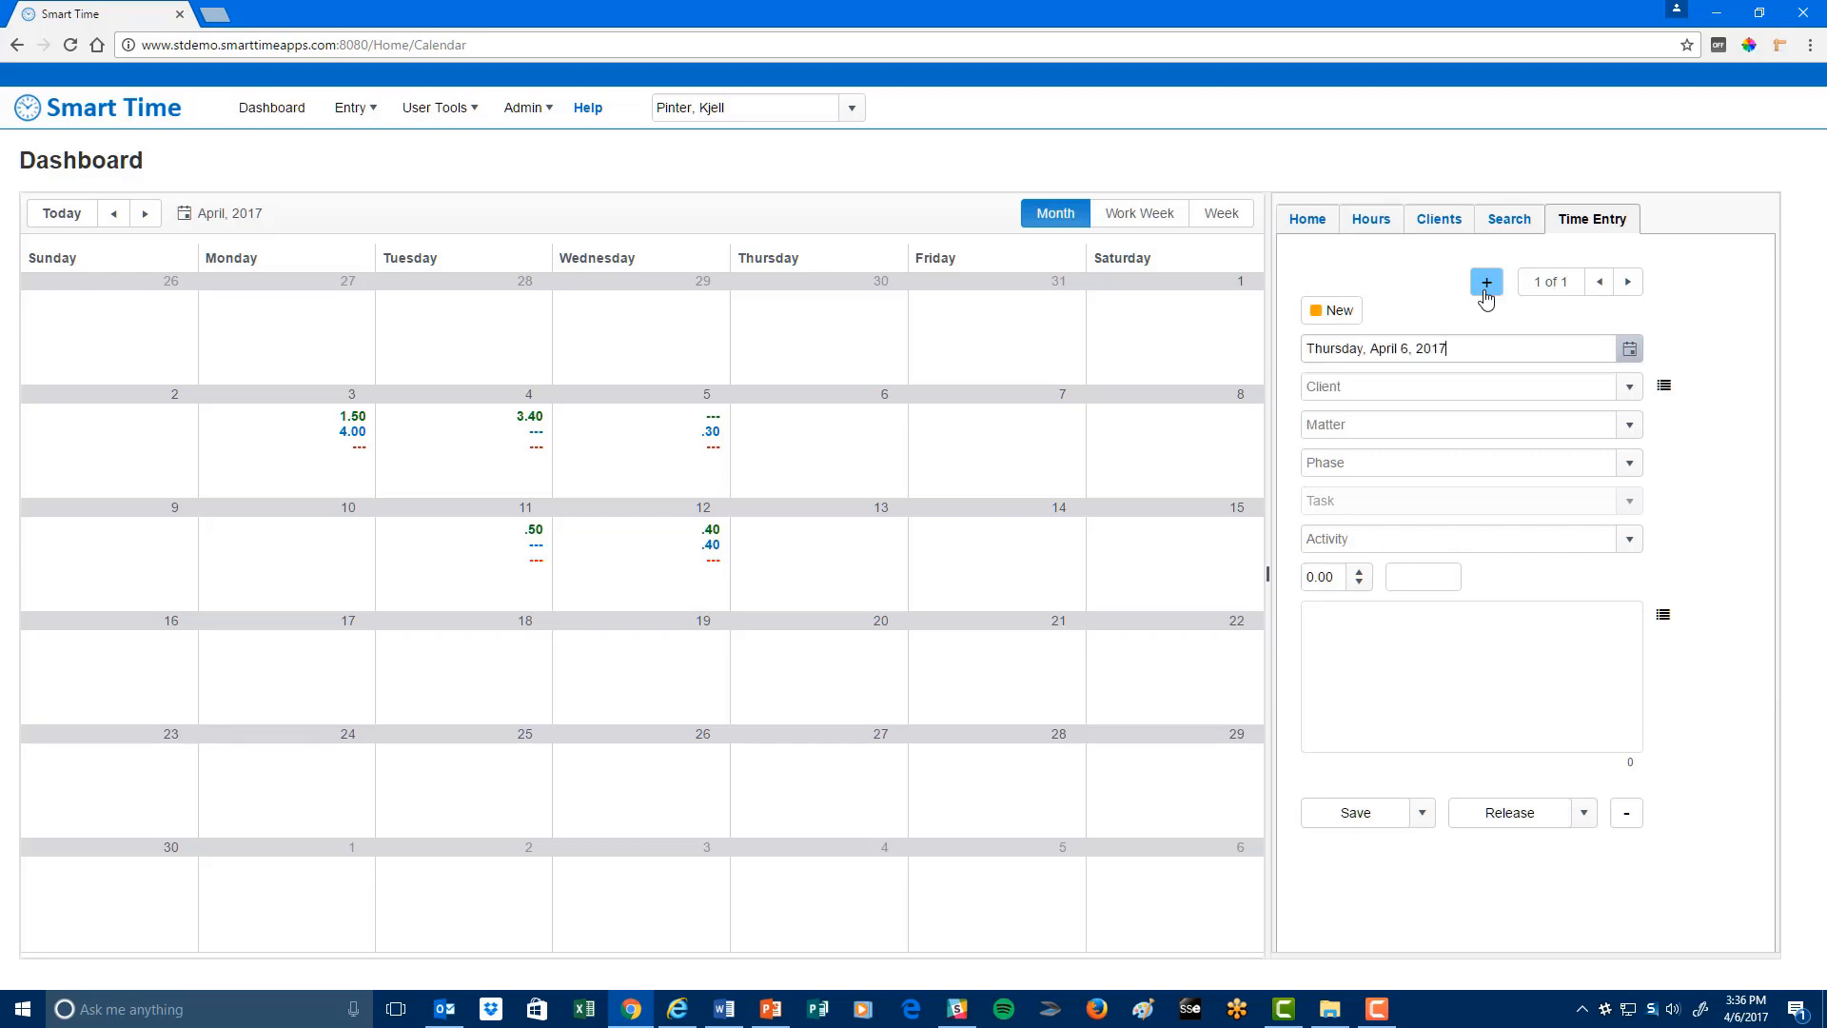
pyautogui.click(1633, 356)
pyautogui.click(1696, 376)
pyautogui.click(1664, 391)
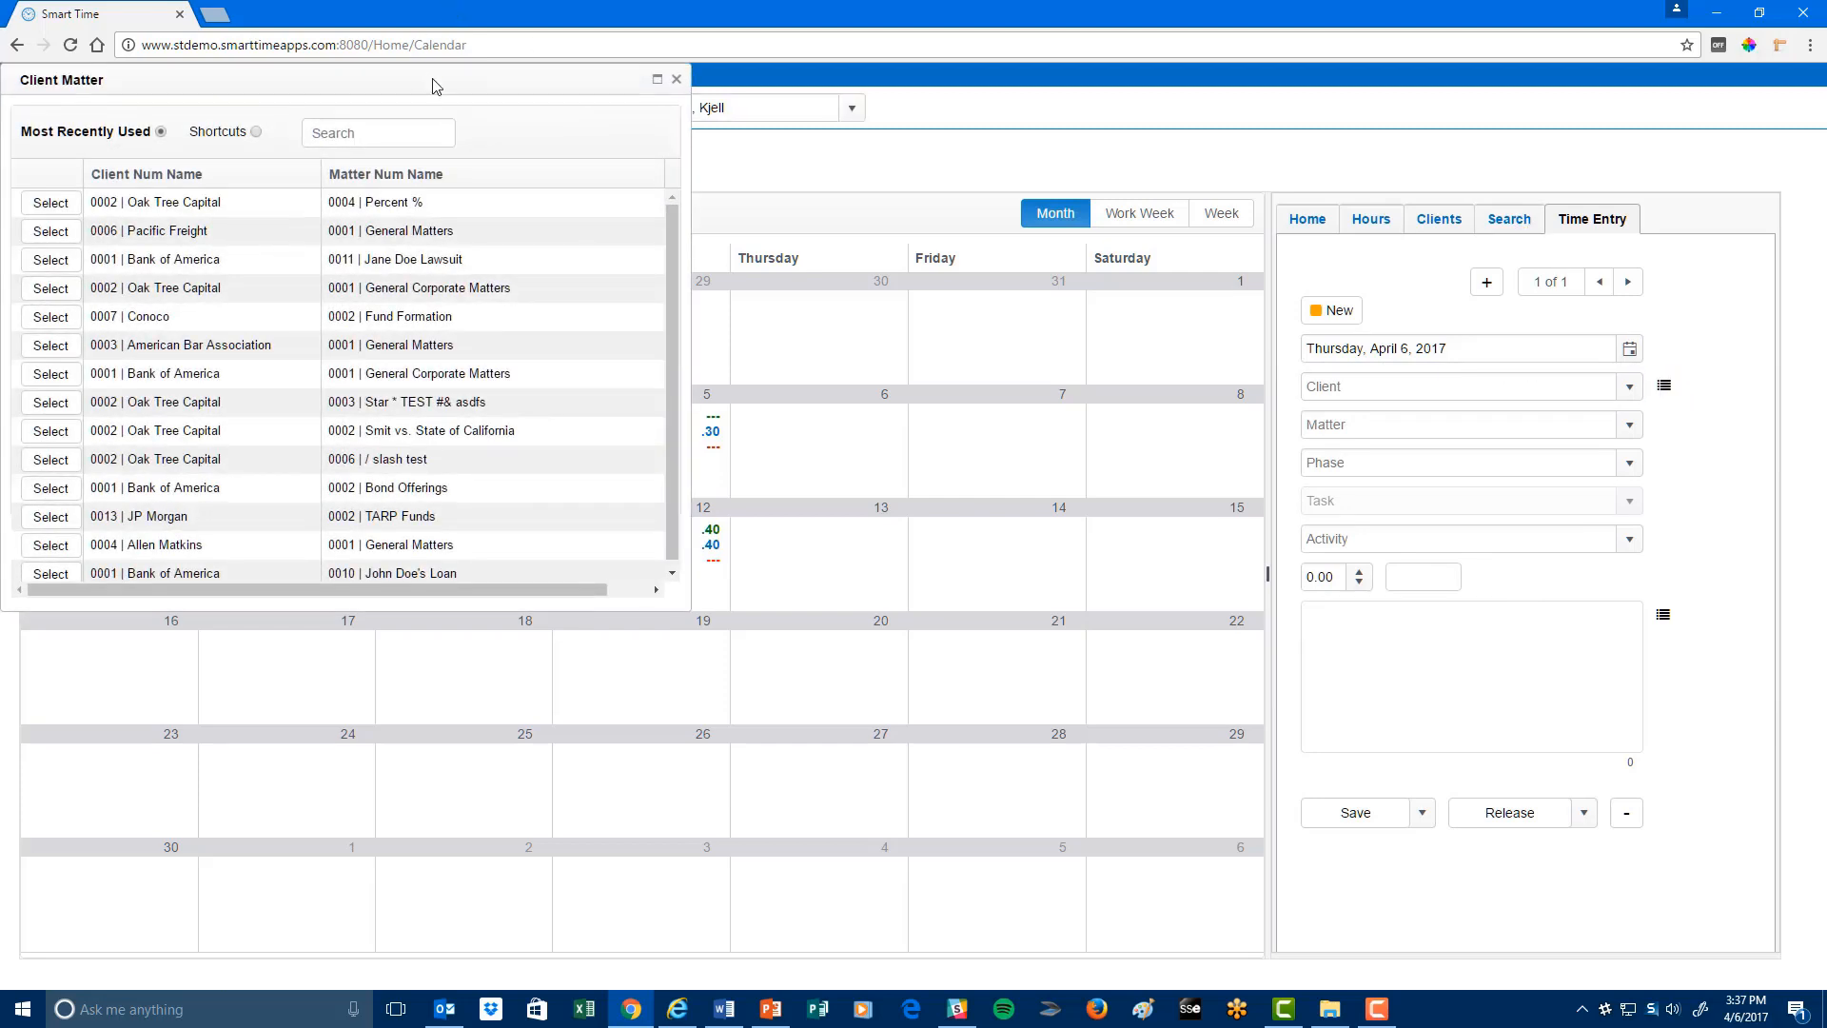
pyautogui.moveTo(433, 84); pyautogui.dragTo(748, 121)
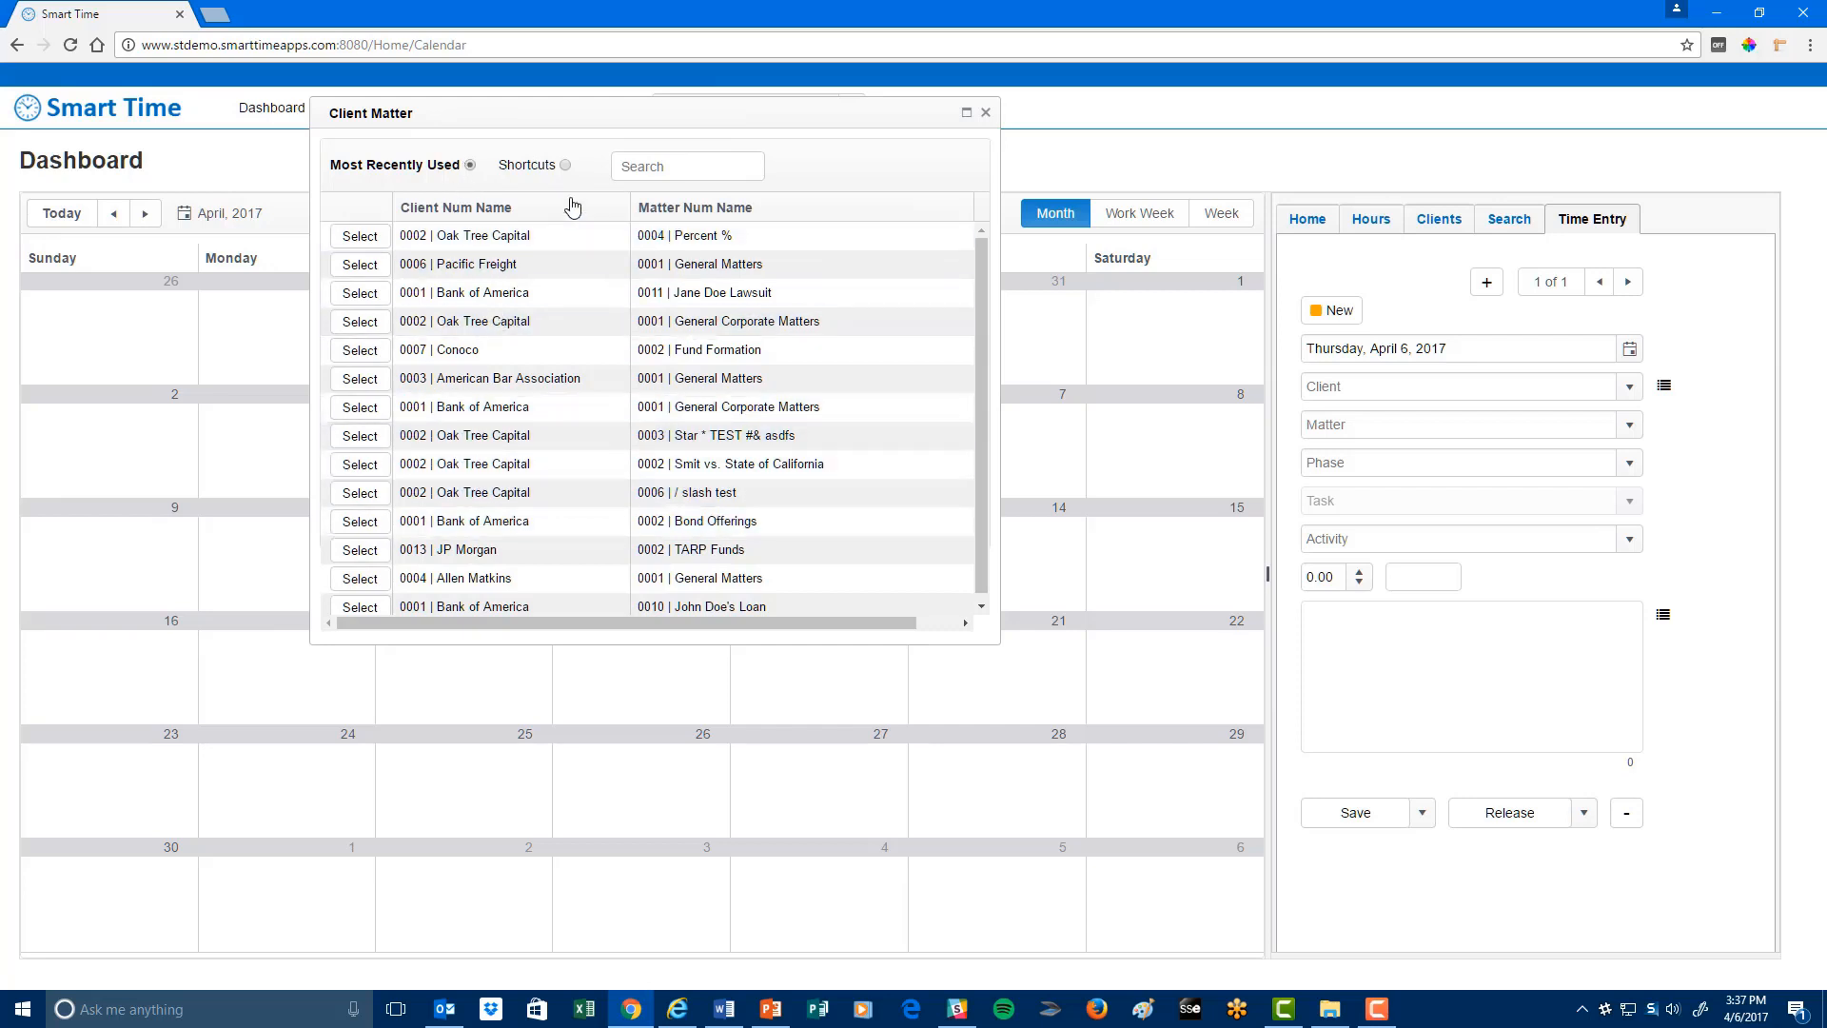
pyautogui.click(354, 380)
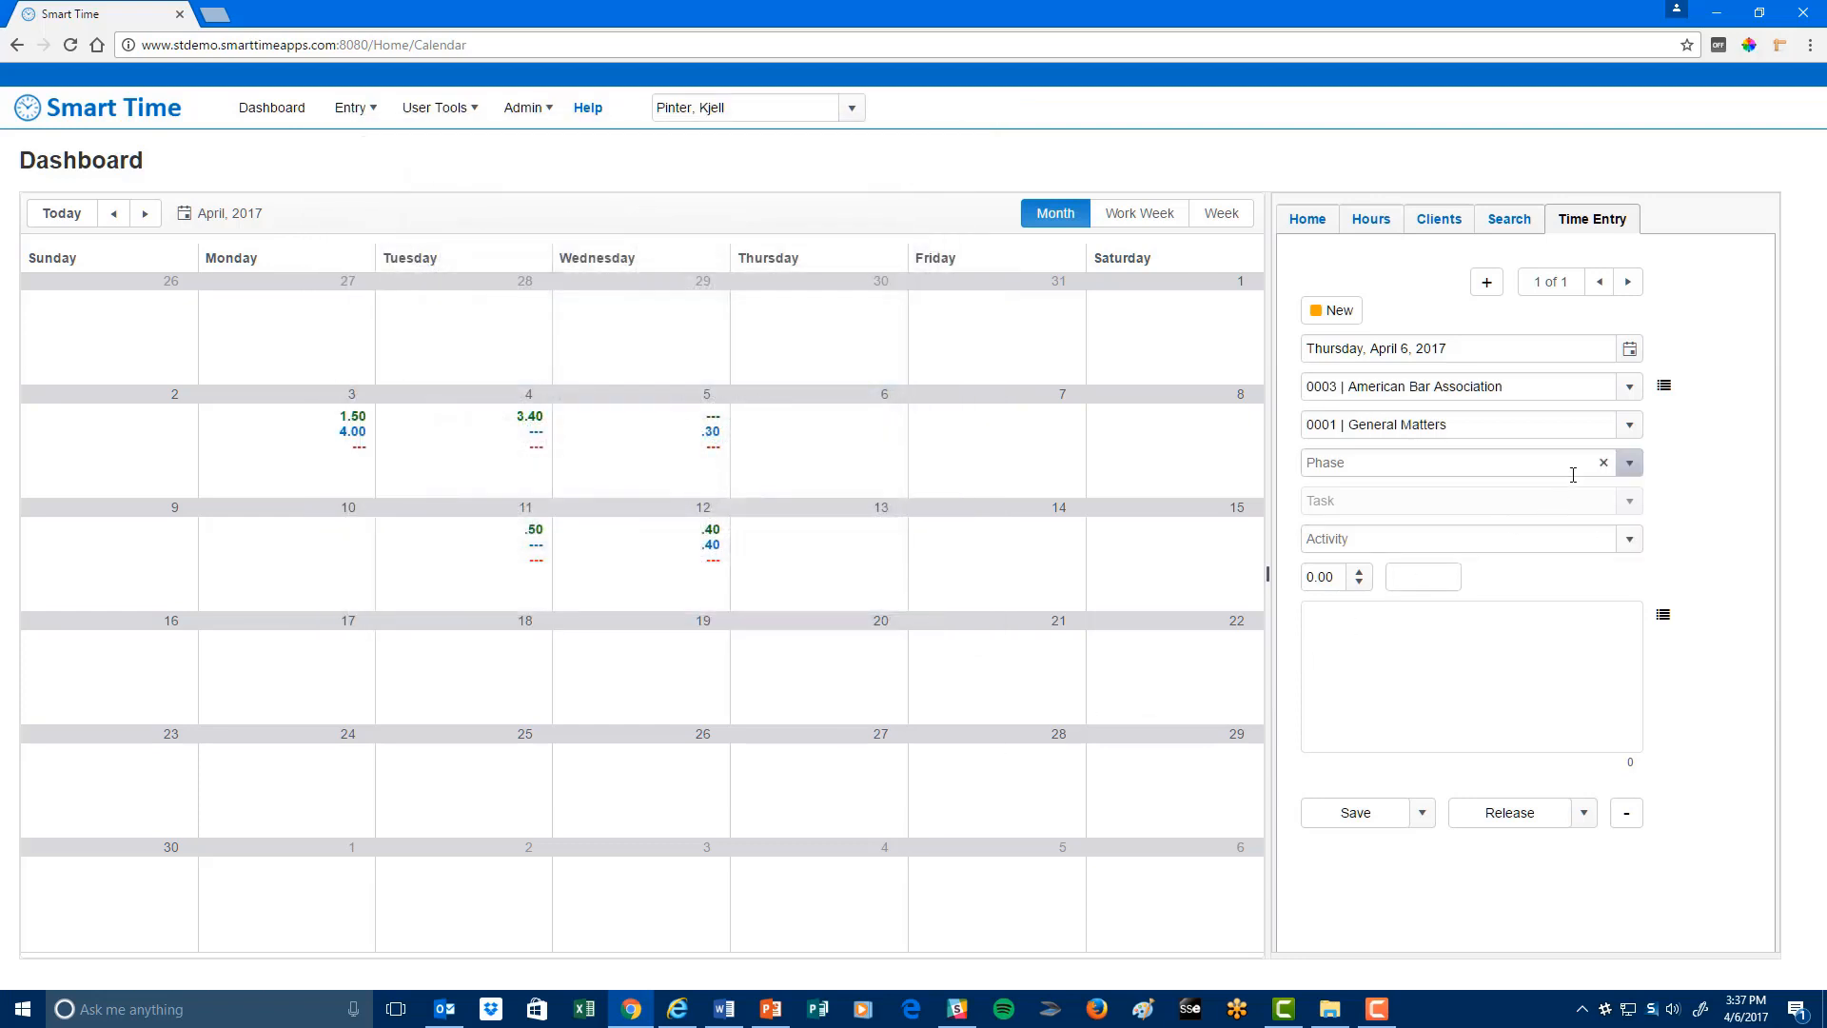
# Set the entry's phase to L200 - Researching Law, task to L230 - Court Mandated Conferences and activity to A103 - Draft / revise
pyautogui.click(1631, 465)
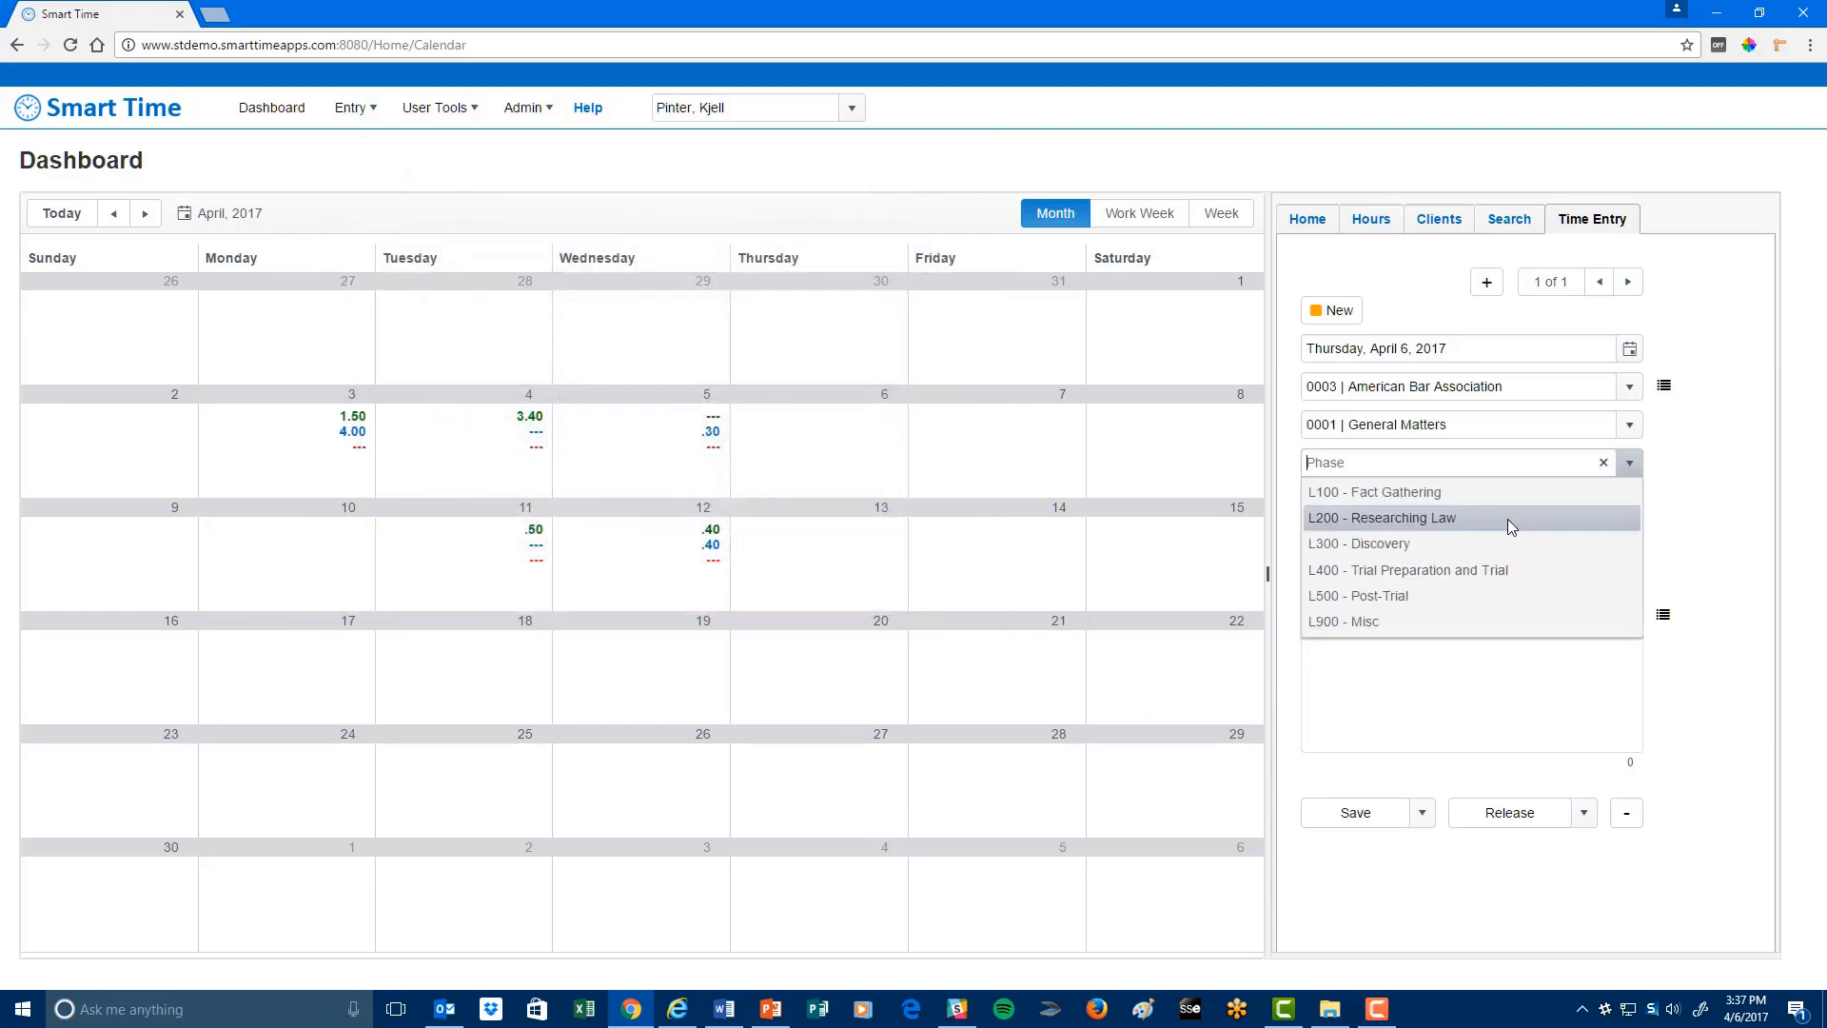
pyautogui.click(1508, 520)
pyautogui.click(1630, 504)
pyautogui.click(1498, 571)
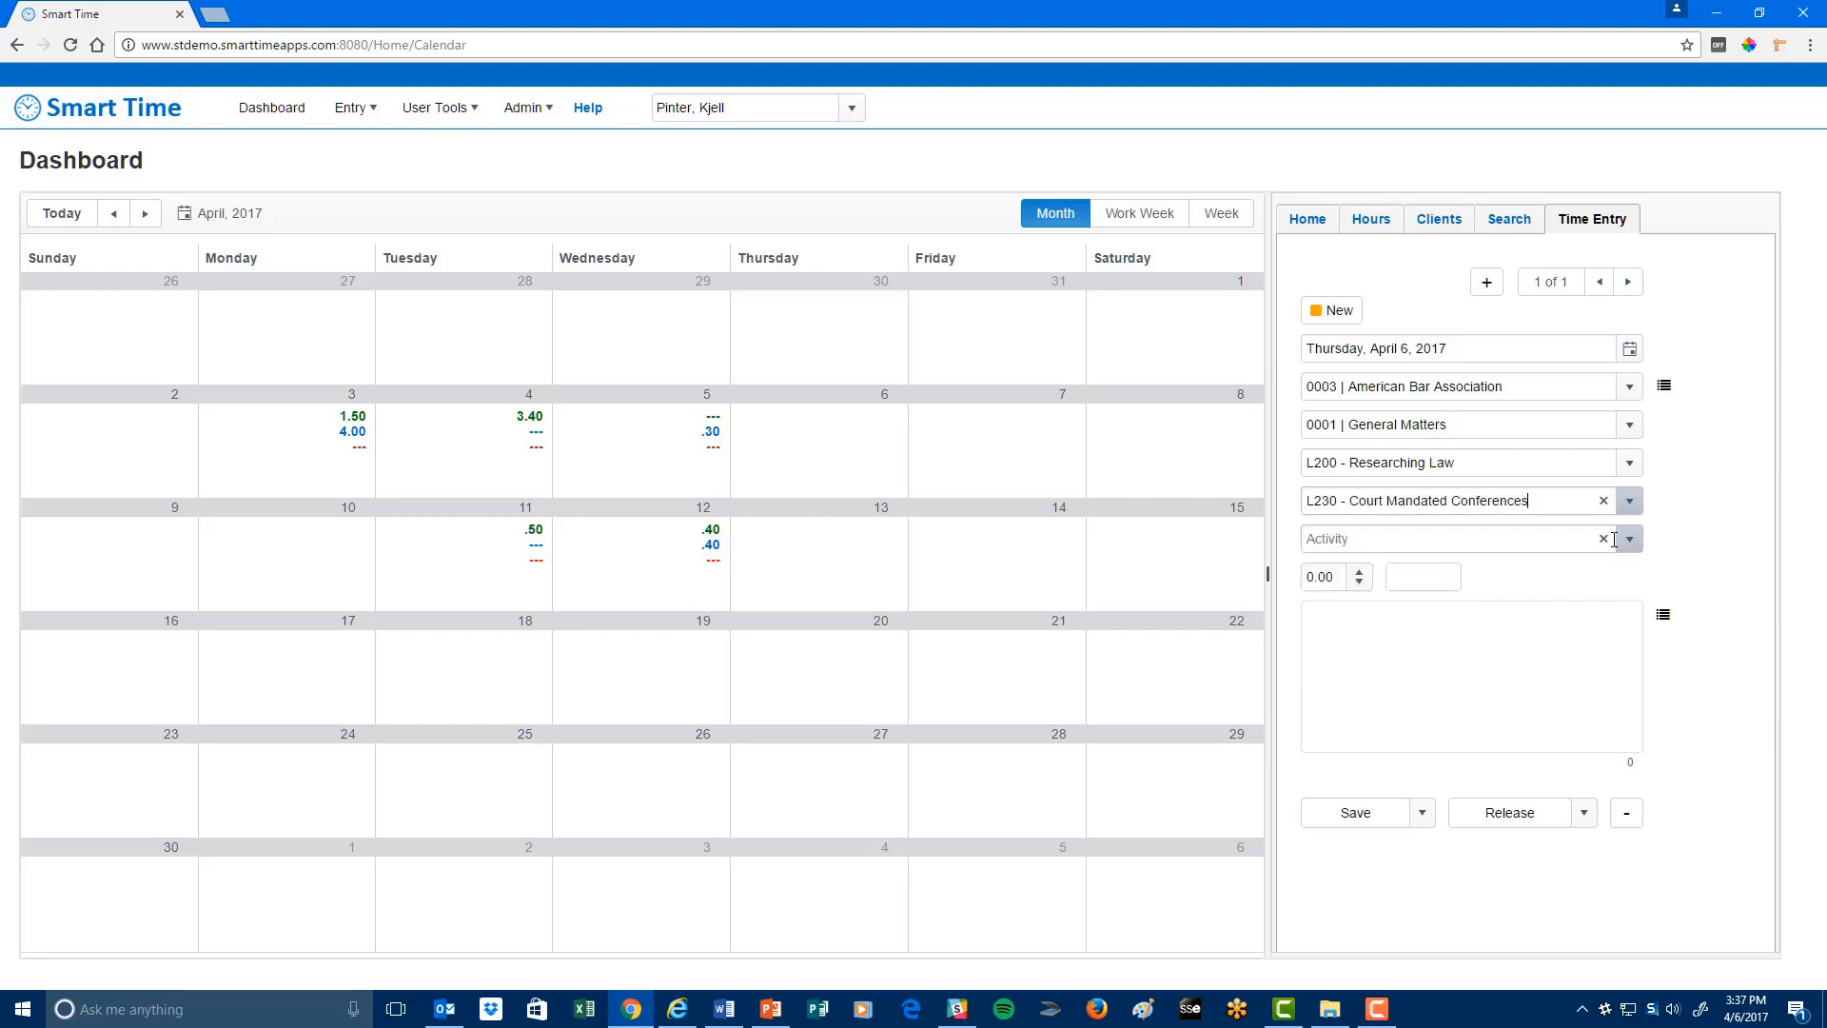
pyautogui.click(1629, 539)
pyautogui.click(1423, 619)
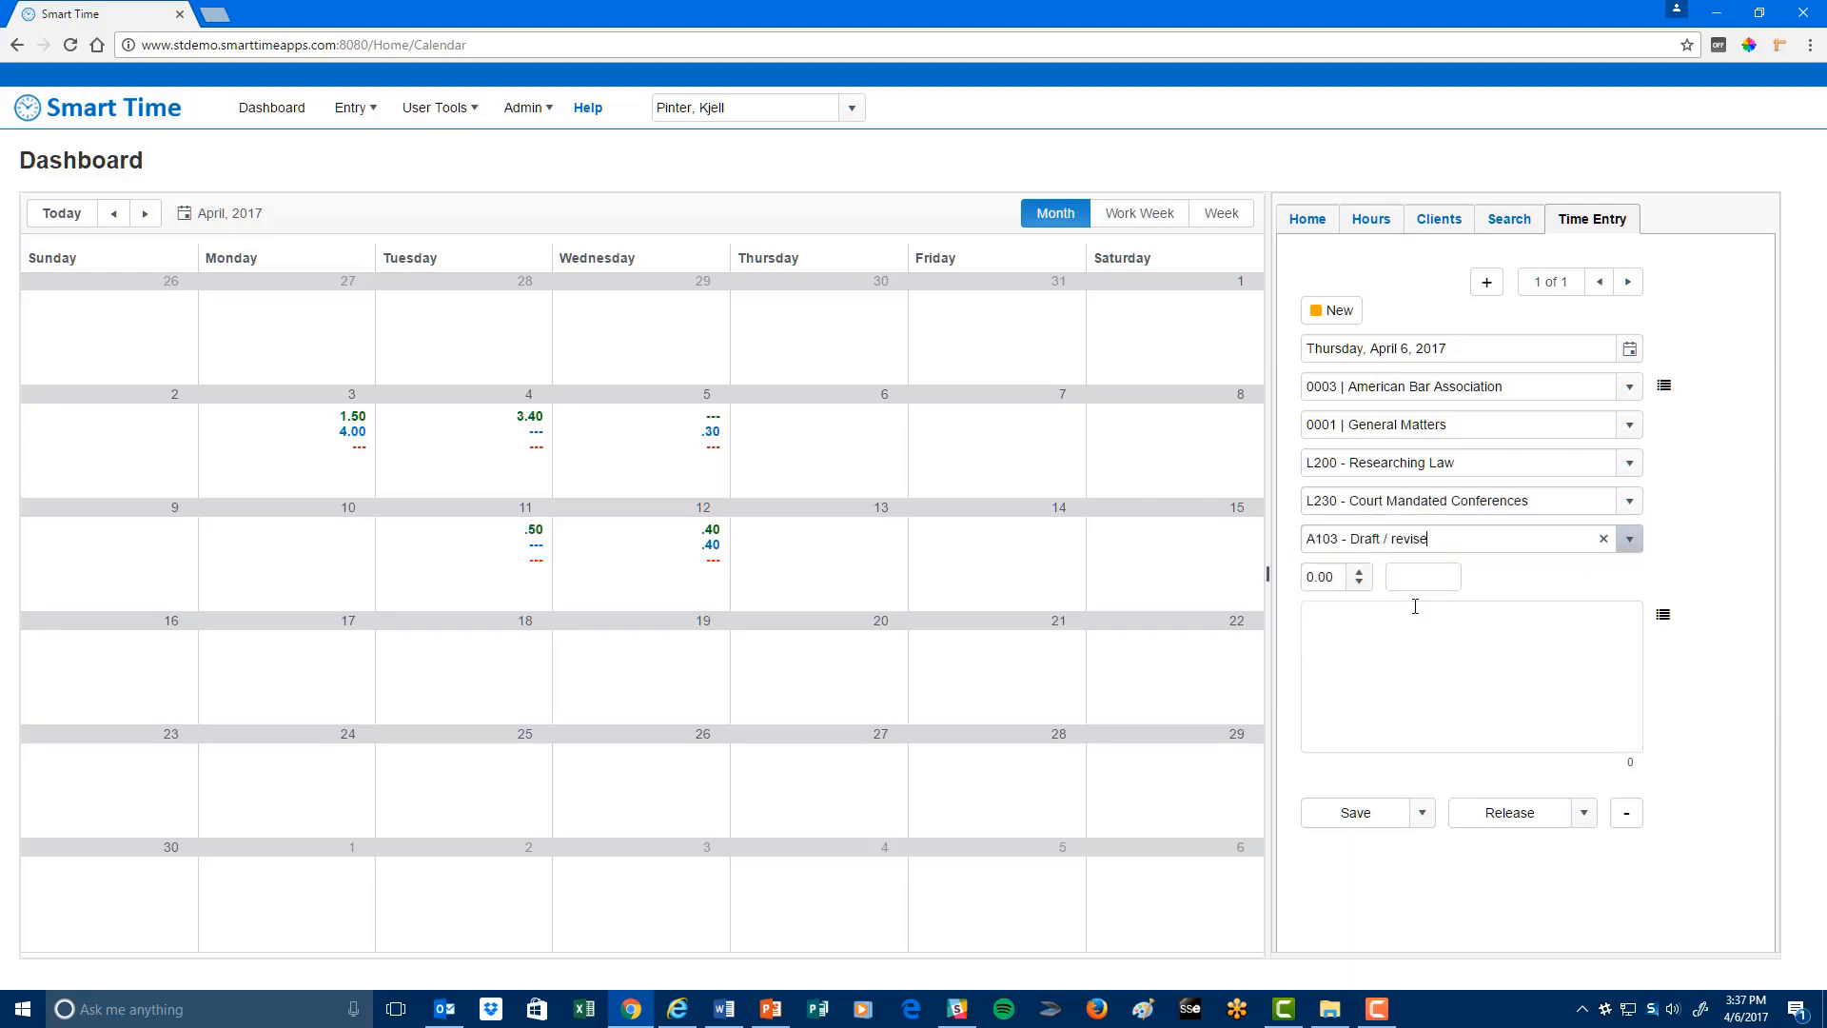
# Complete the entry with 0.50 hours and the "/mw" narrative shortcut, saving and releasing it
pyautogui.click(1362, 574)
pyautogui.click(1372, 627)
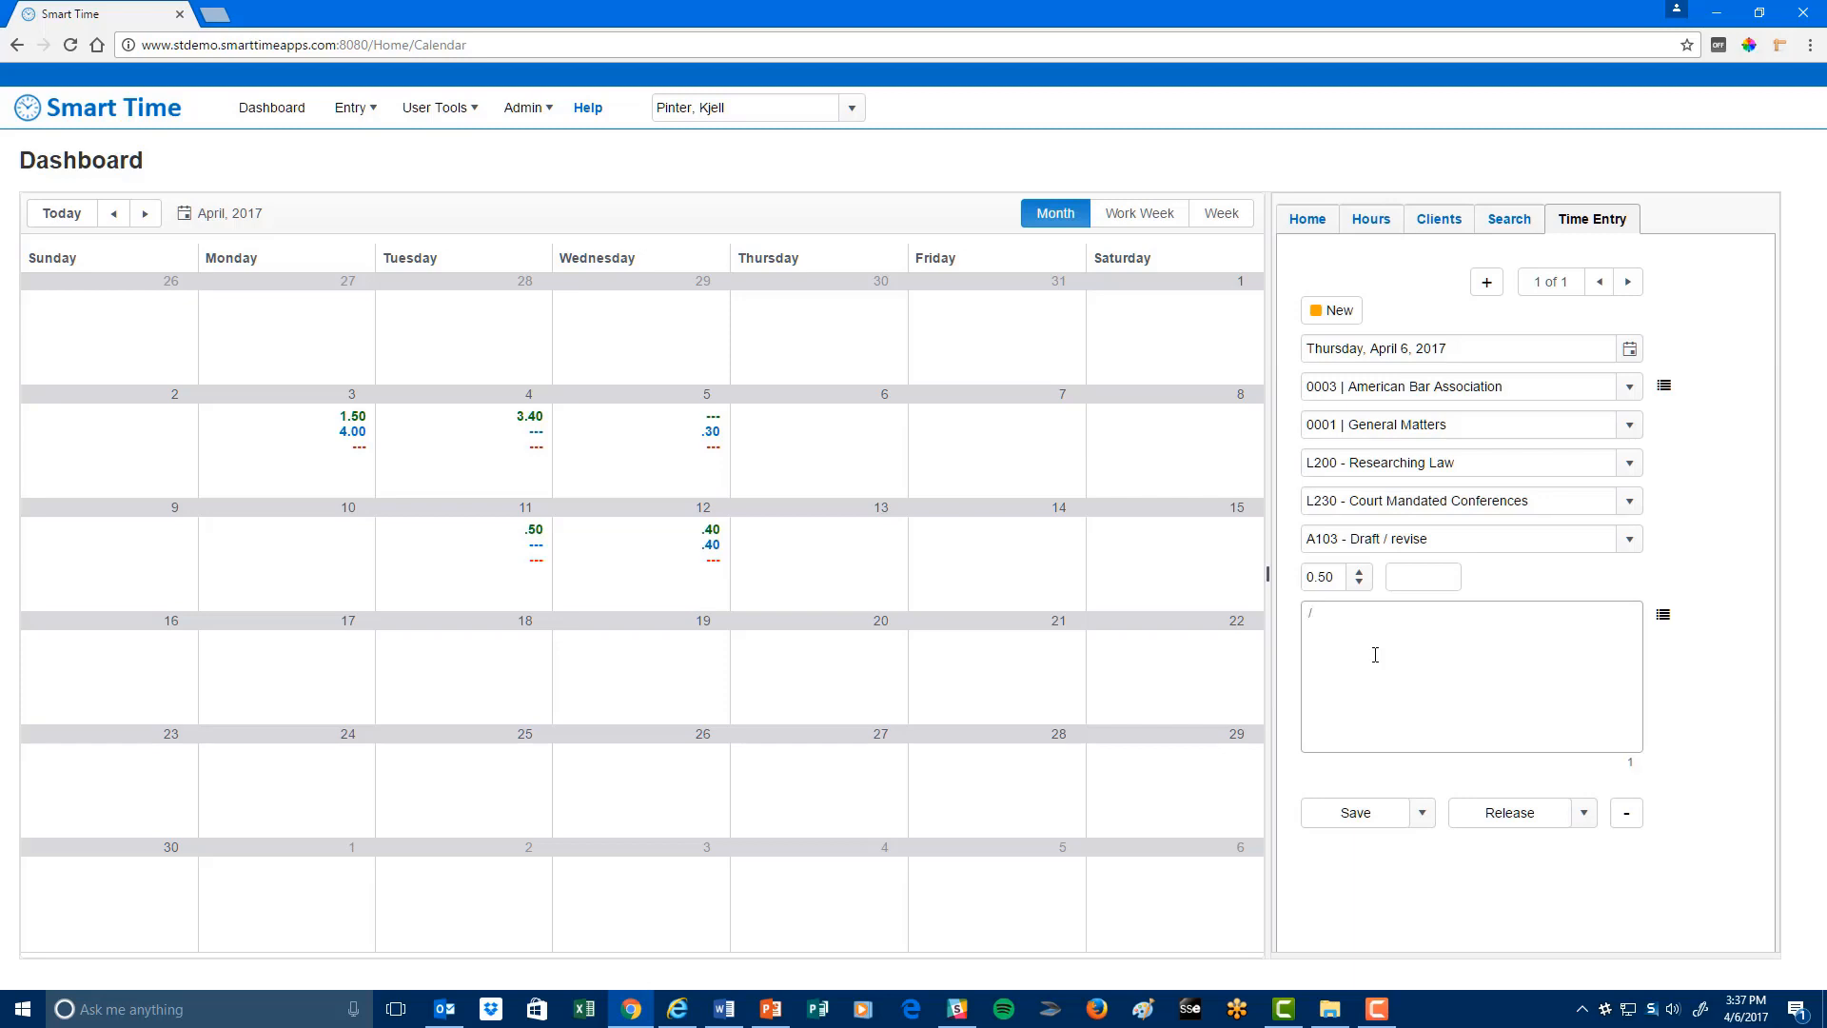
pyautogui.write('mw')
pyautogui.press('Tab')
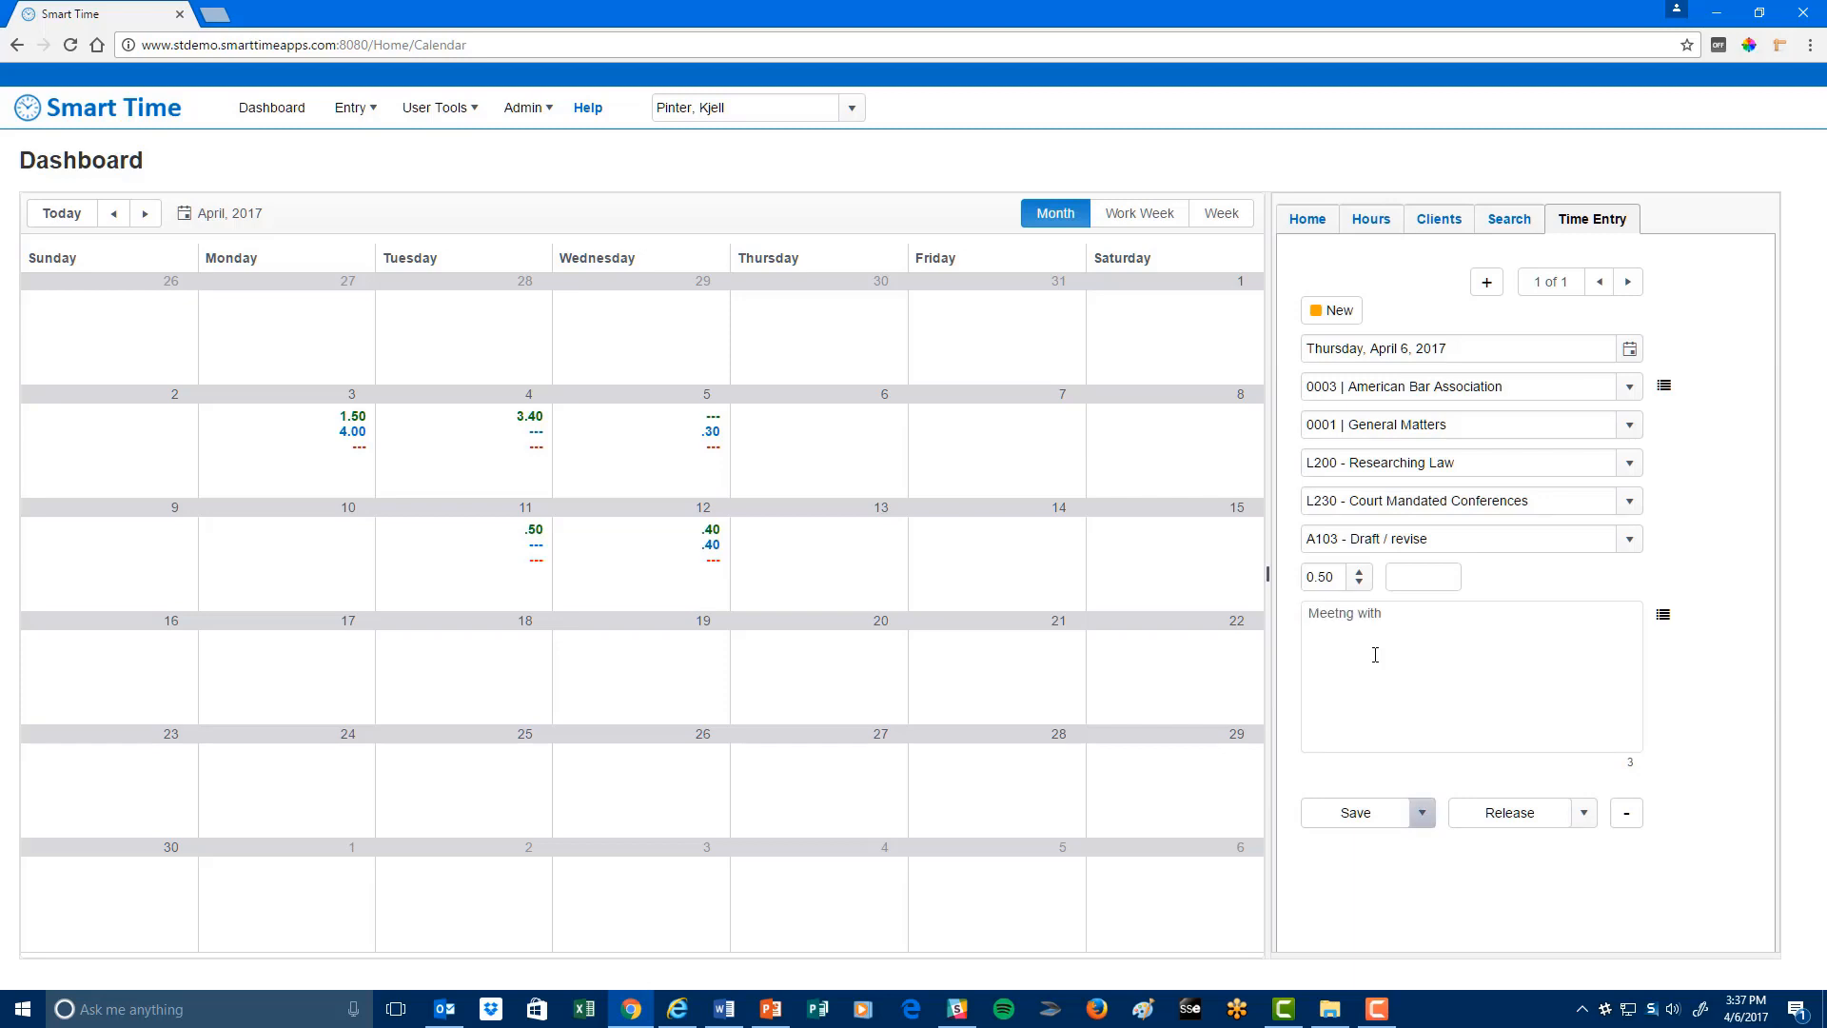
pyautogui.click(1333, 815)
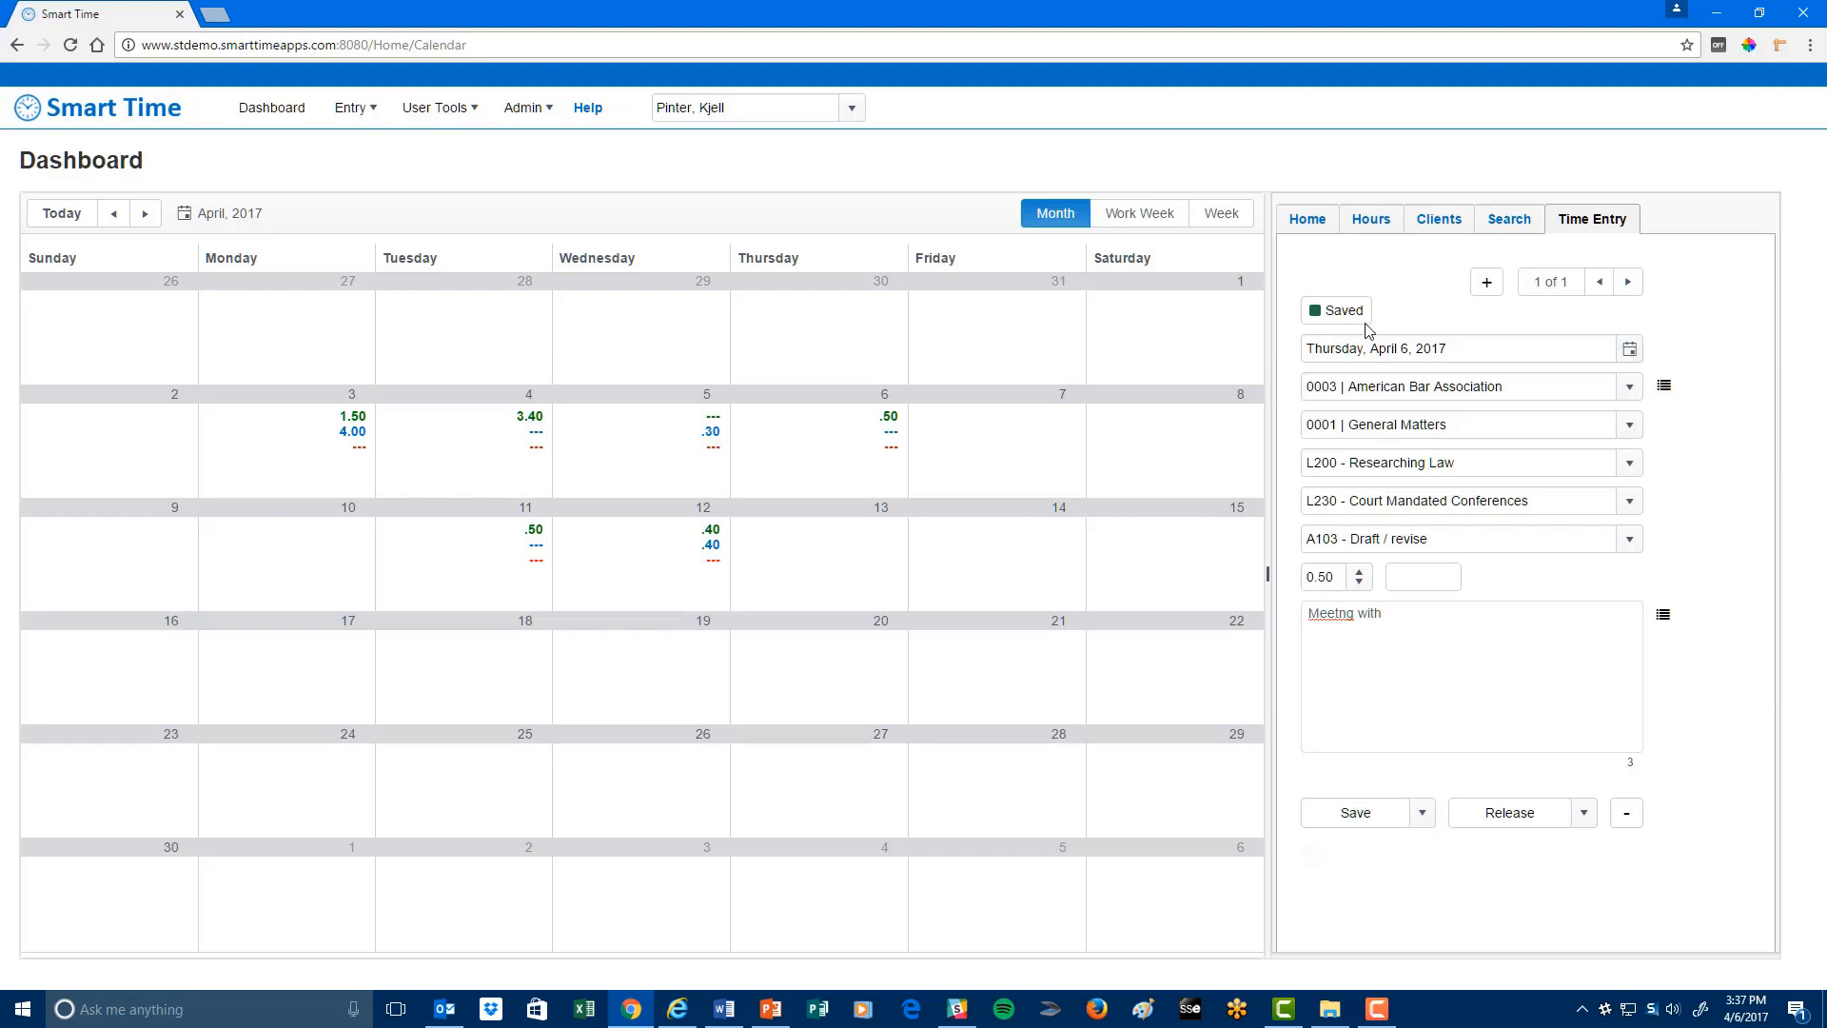
pyautogui.click(1526, 832)
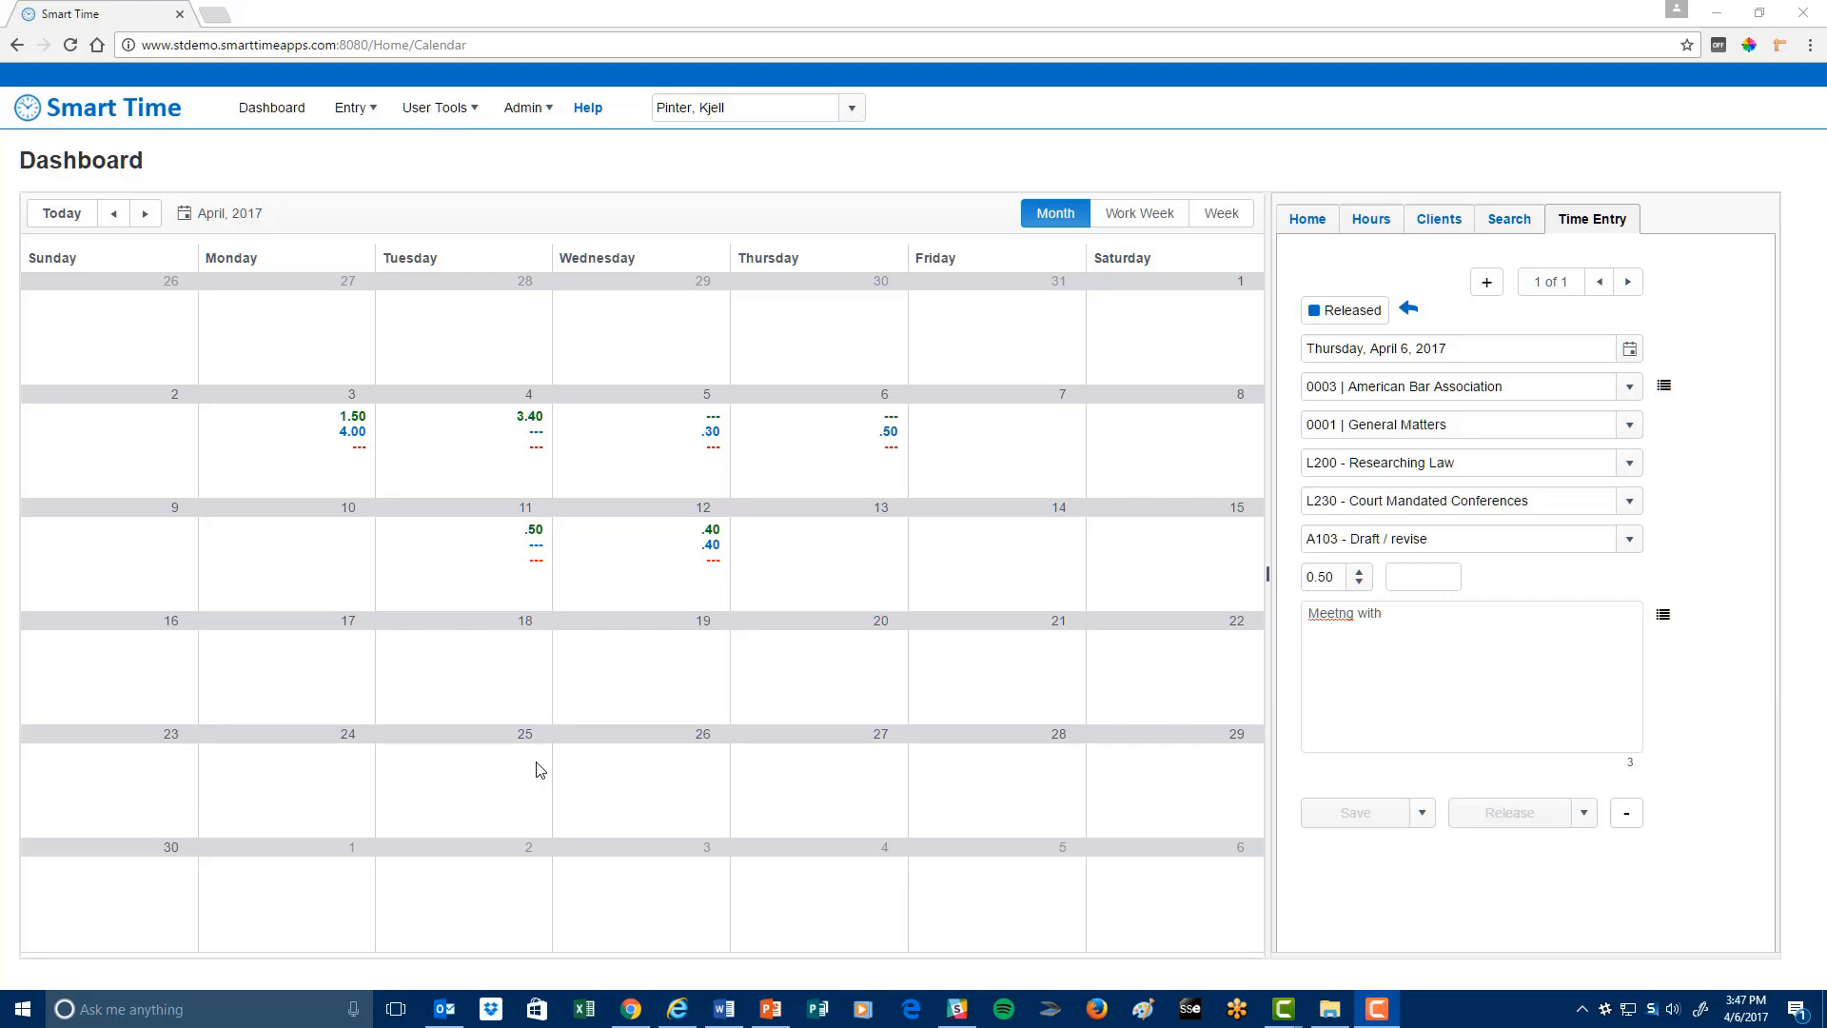
# Open the Time Capture & Entry list for April 4, 2017 and select the 6:00 AM email event
pyautogui.click(470, 404)
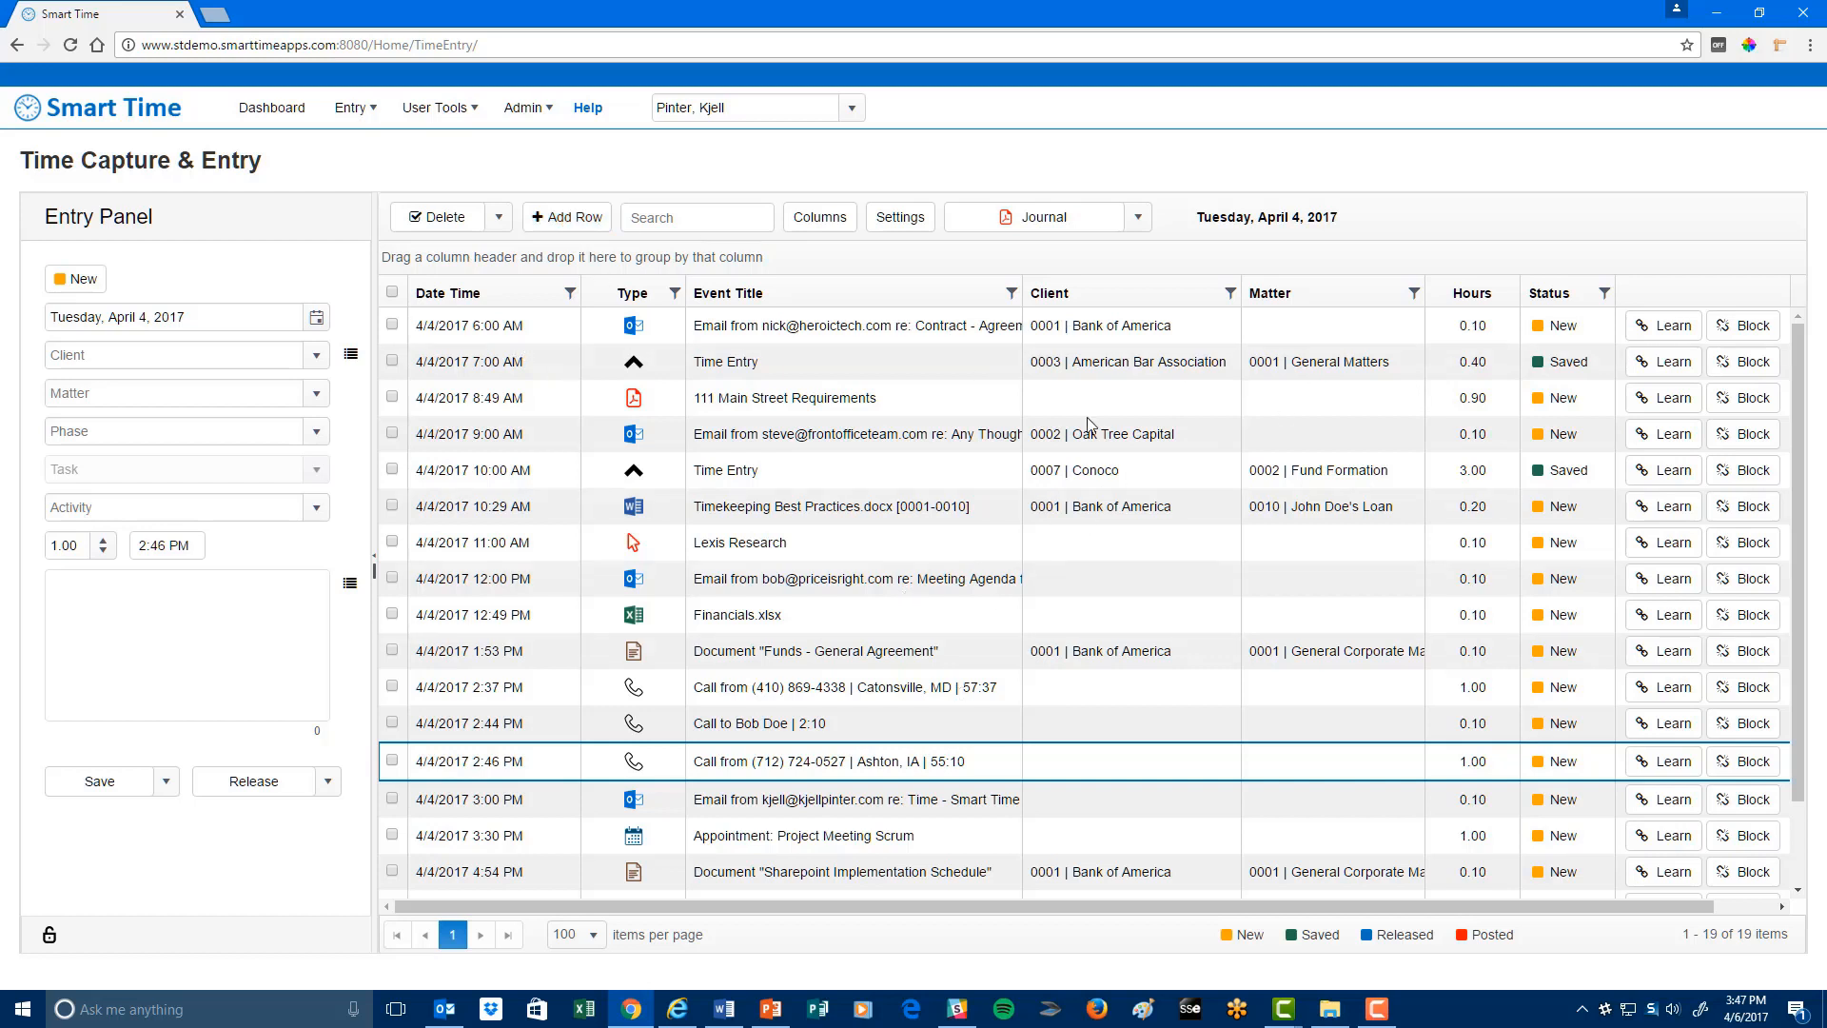
pyautogui.click(542, 335)
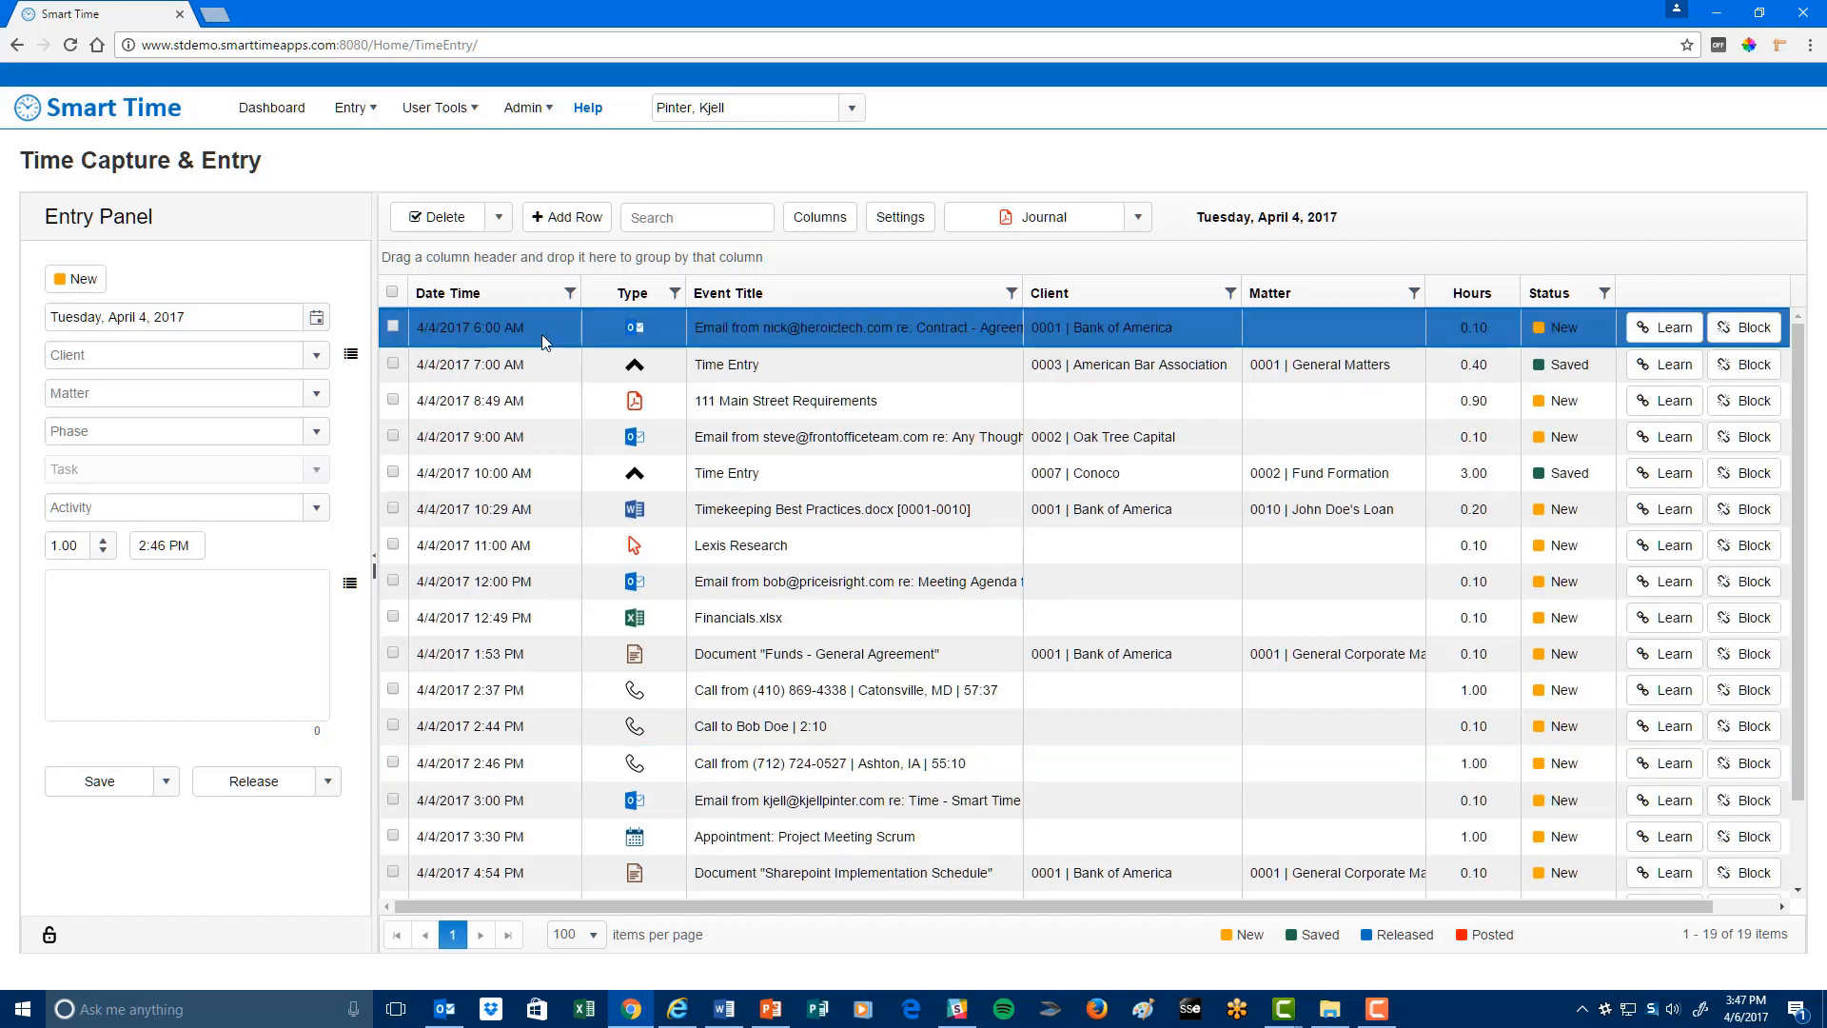
pyautogui.click(681, 328)
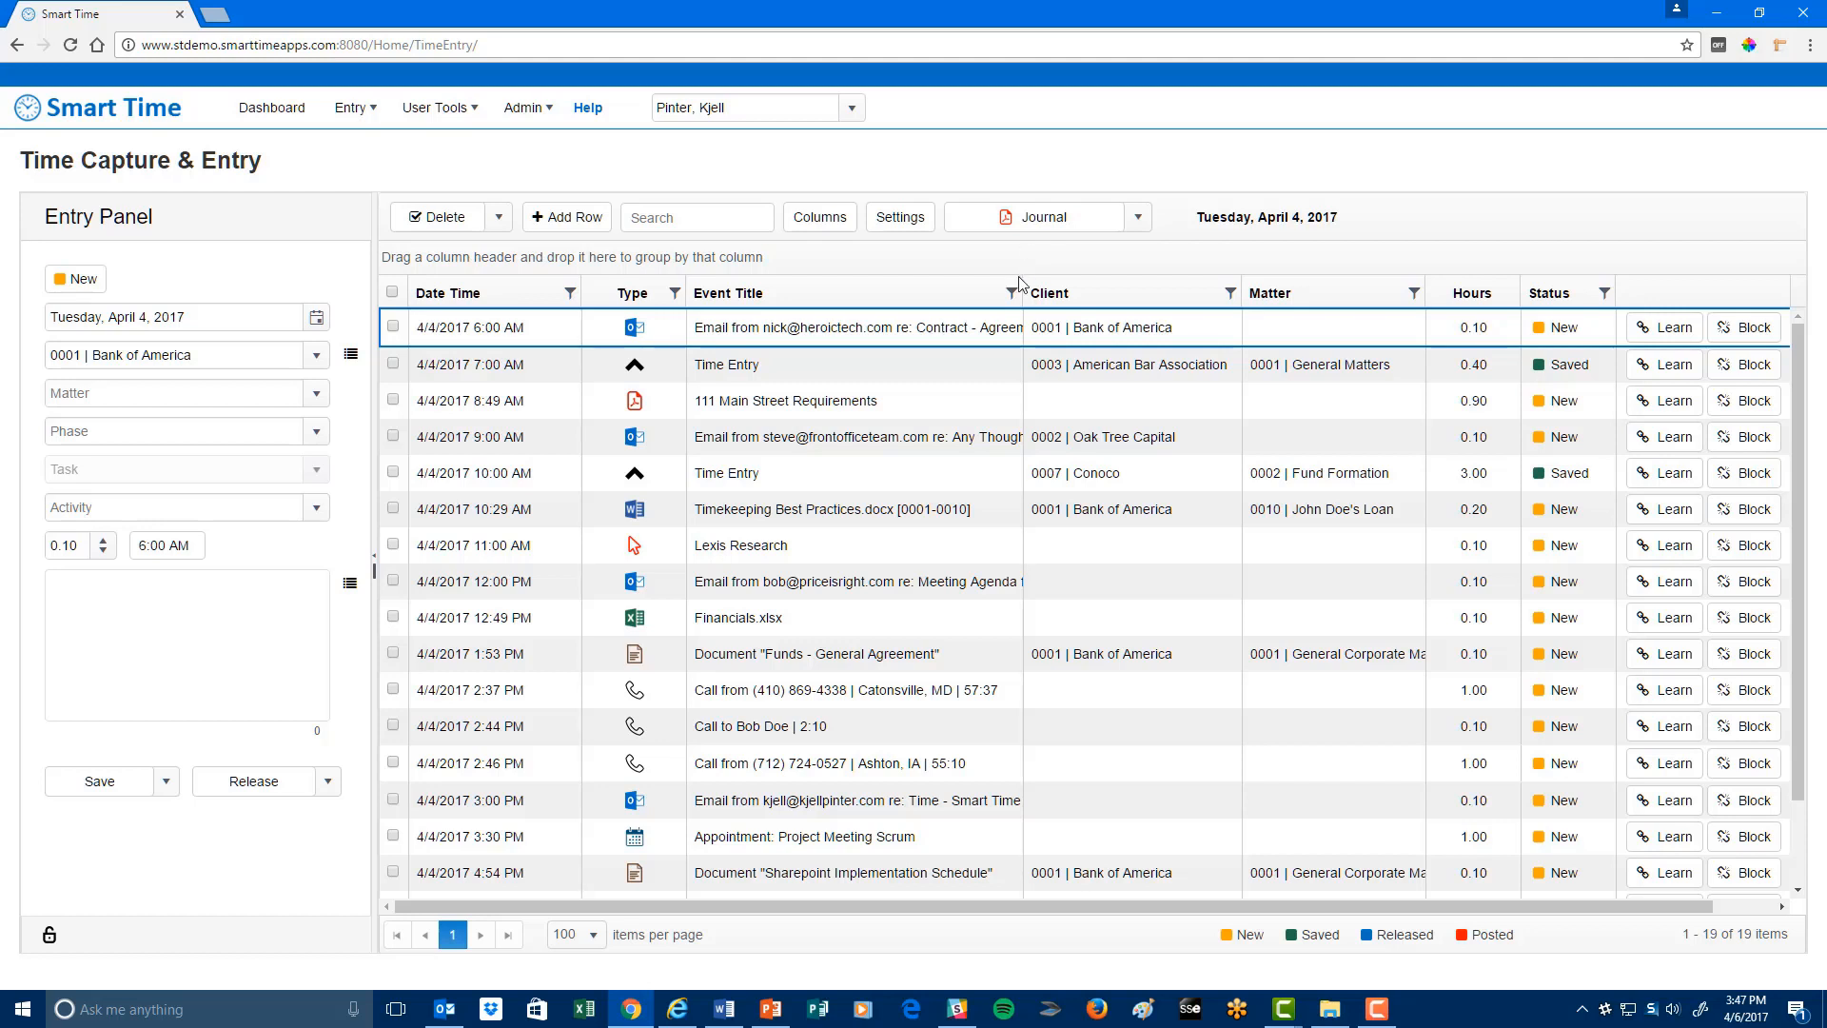
# View the browser detail behind the 11:00 AM Lexis Research event and close it
pyautogui.click(679, 318)
pyautogui.click(636, 548)
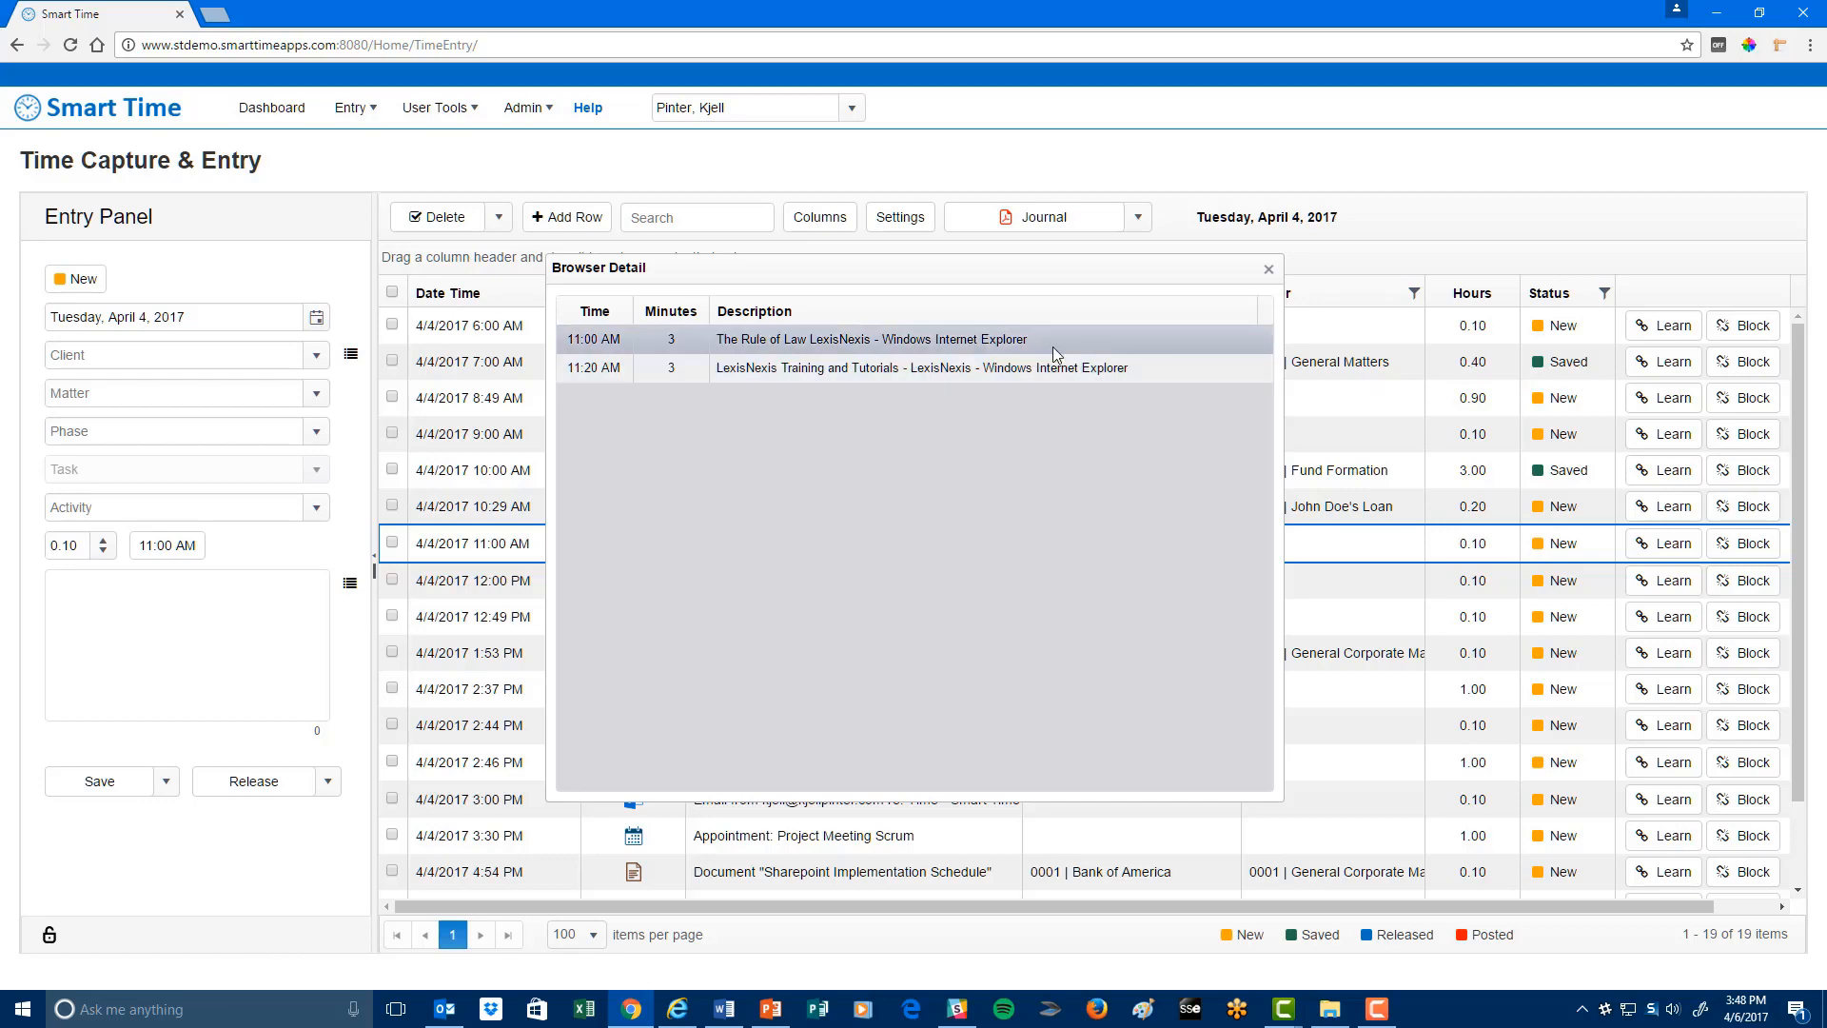
pyautogui.click(1268, 270)
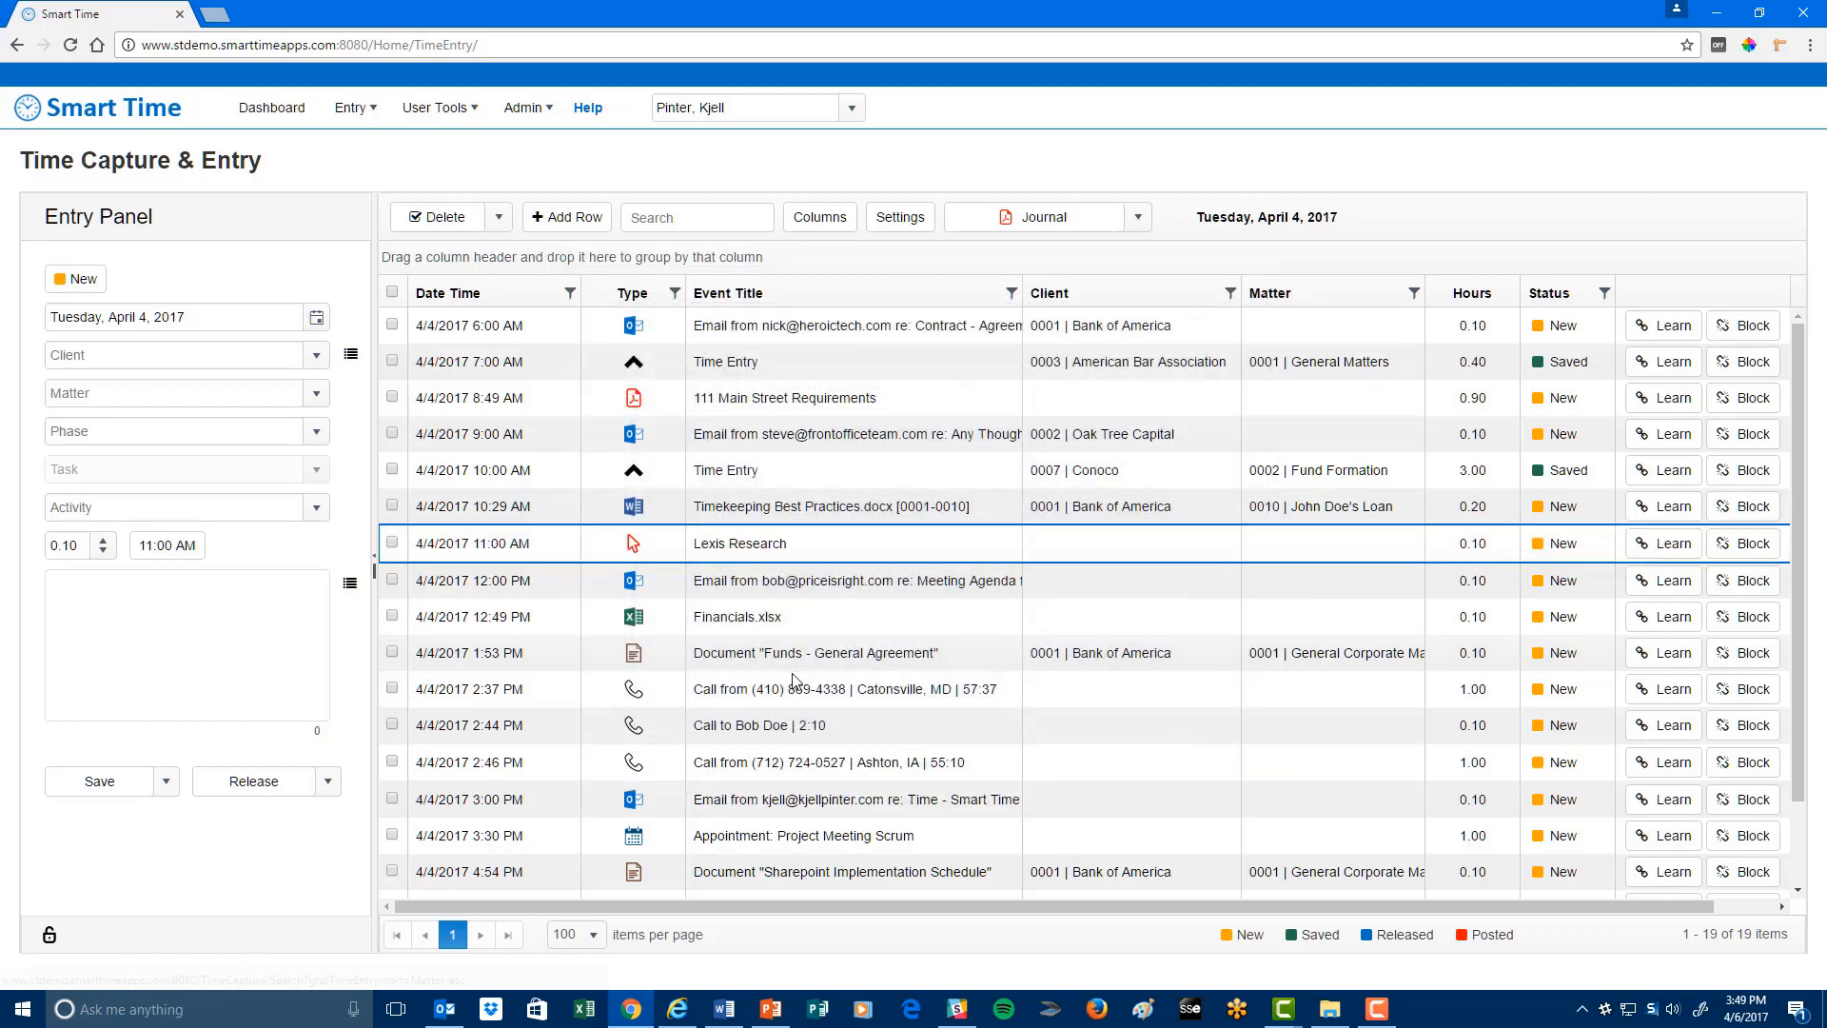
# Assign client 0007 | Conoco to the 12:00 PM meeting agenda email event
pyautogui.scroll(-1, 757, 693)
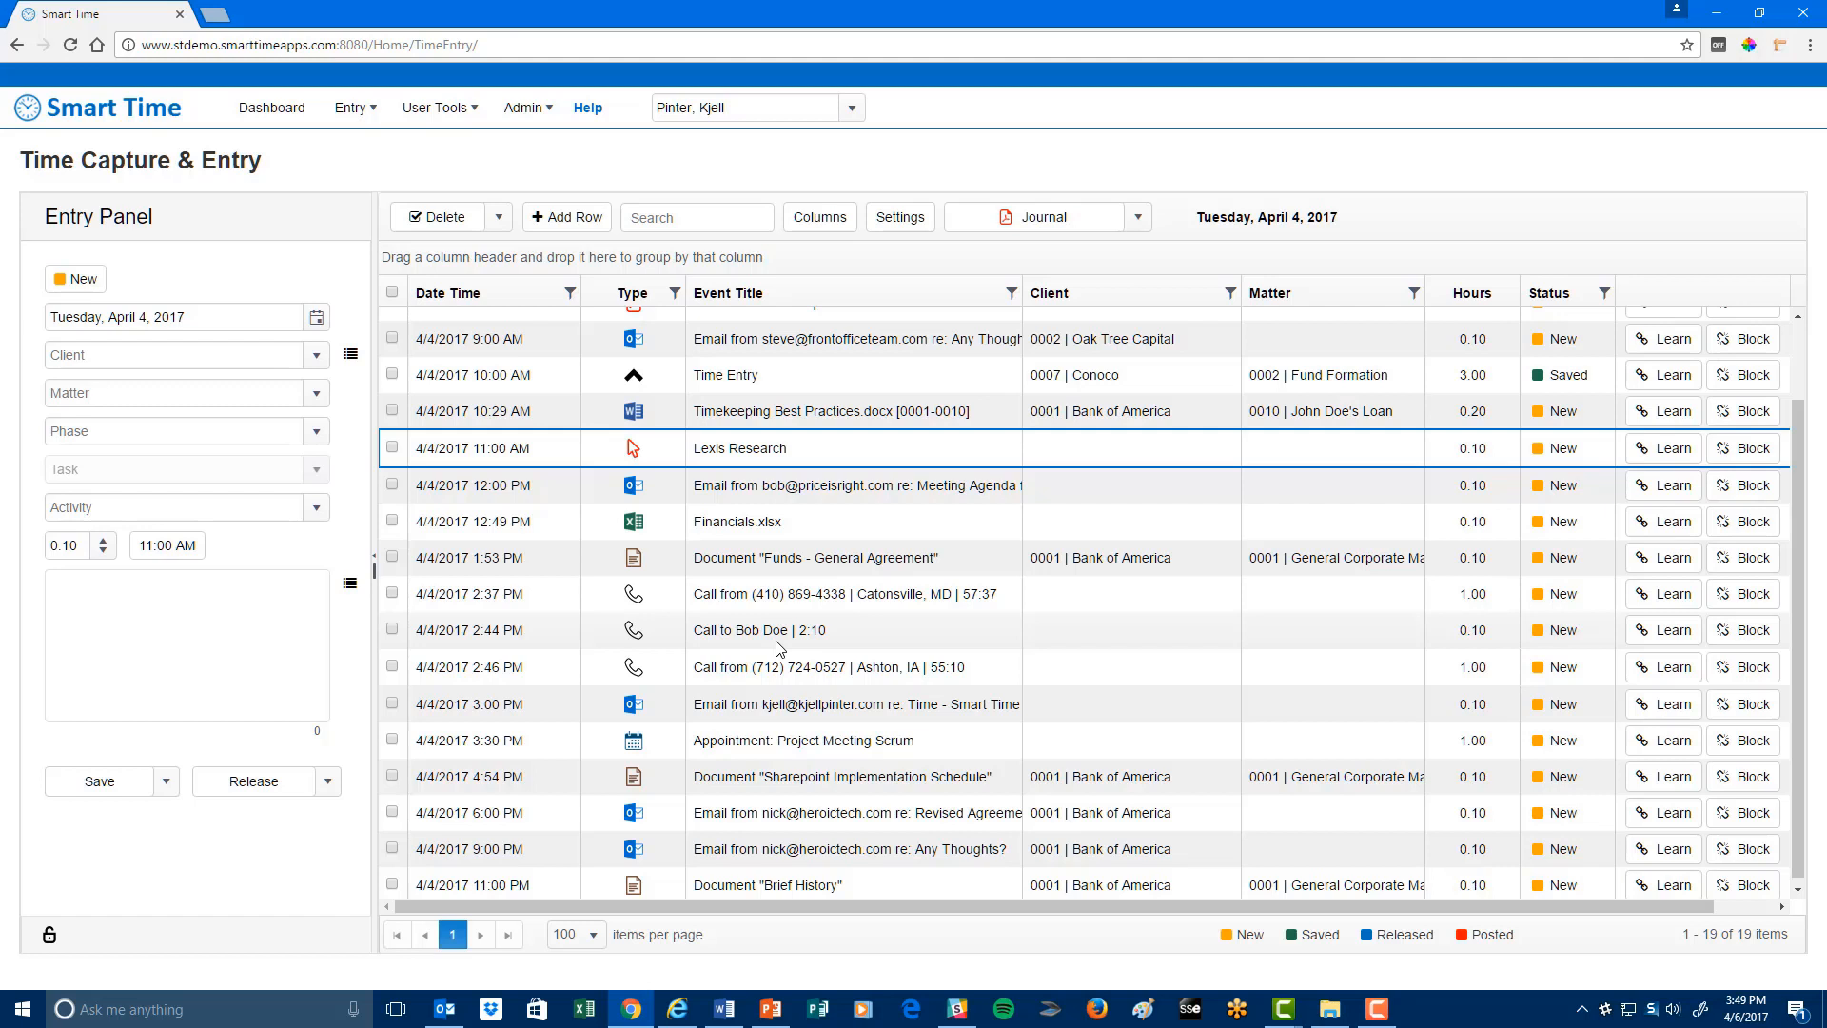
pyautogui.click(946, 455)
pyautogui.click(633, 561)
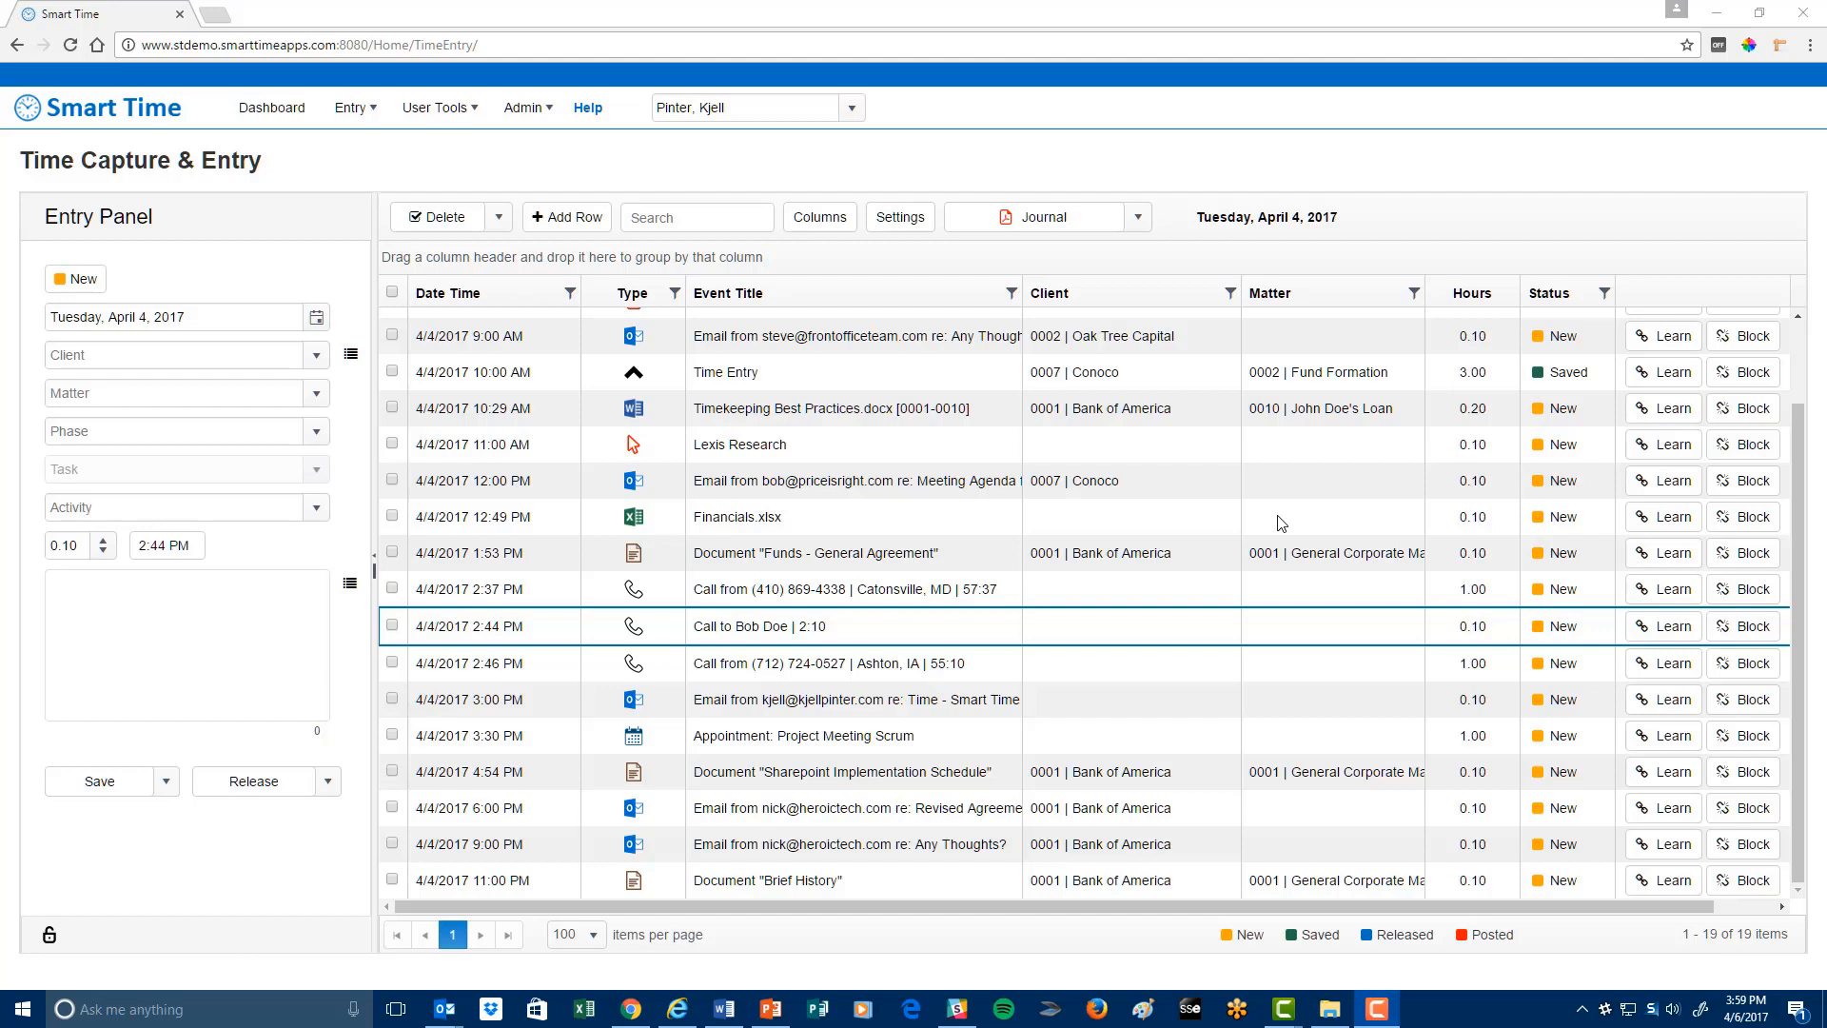
pyautogui.click(1152, 485)
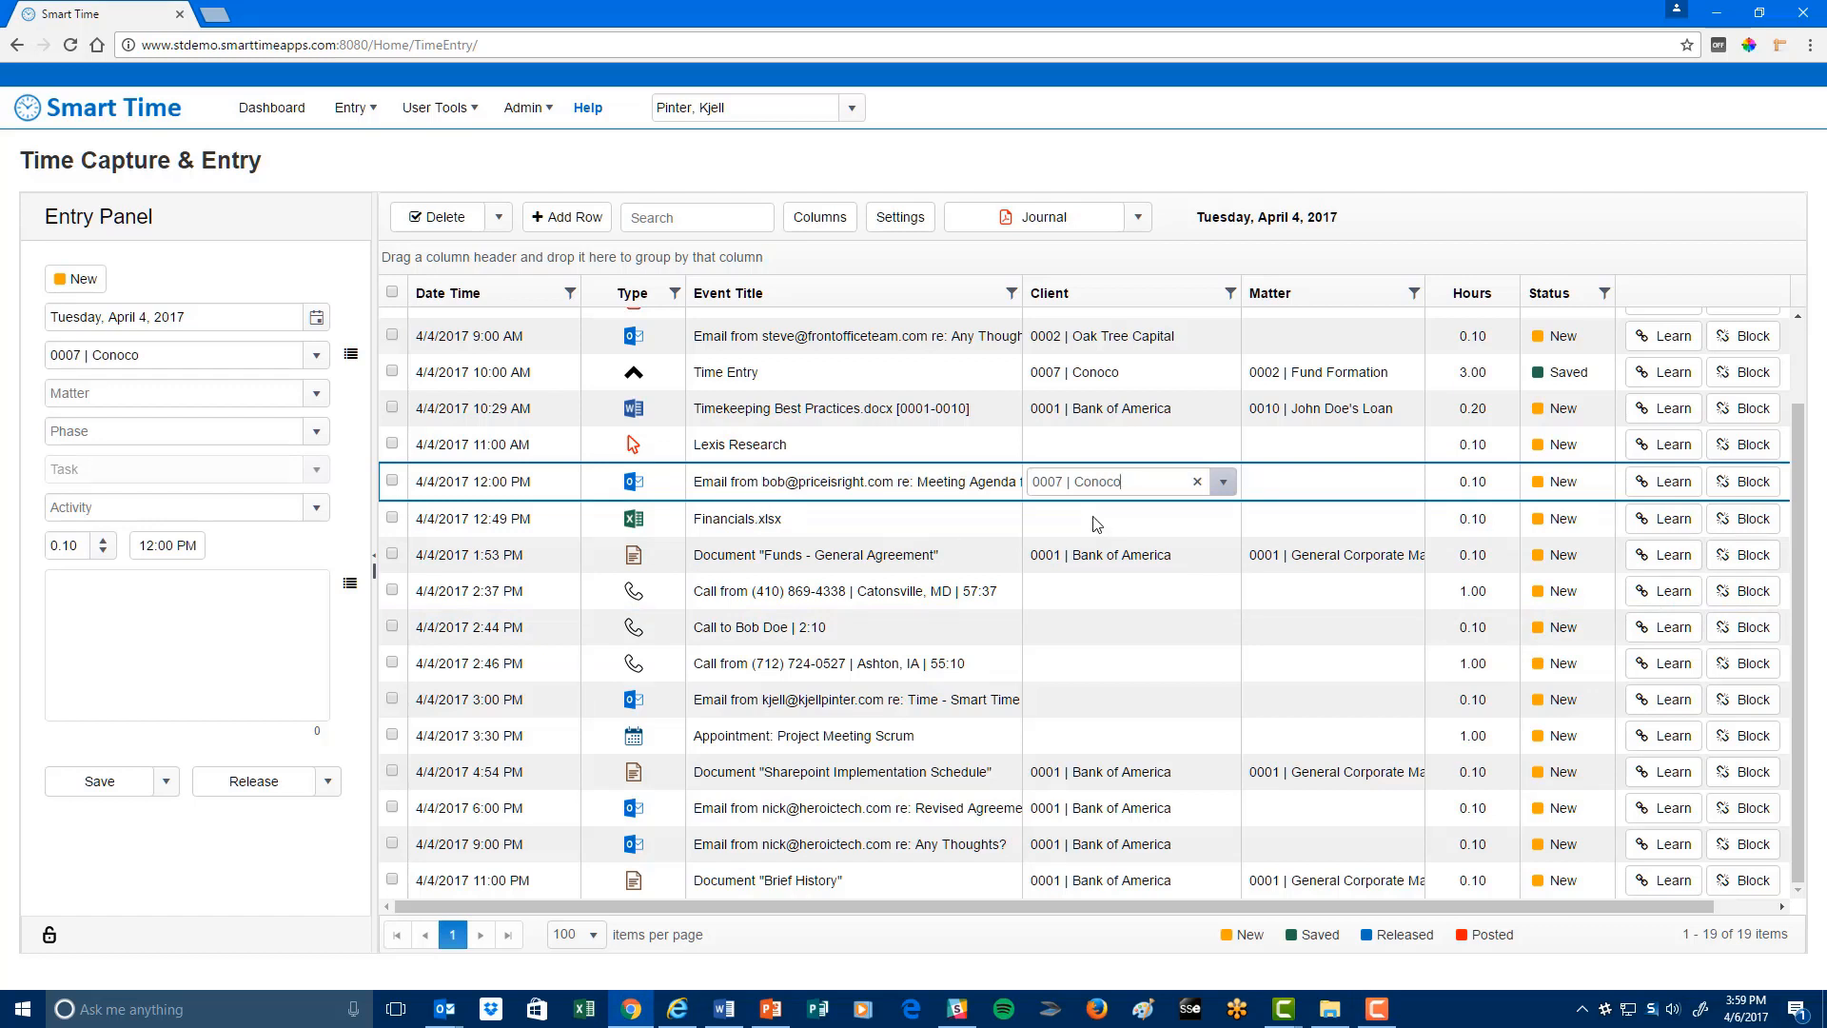
# Assign client 0006 | Pacific Freight to the 2:37 PM incoming call and have the system learn that association
pyautogui.click(1121, 607)
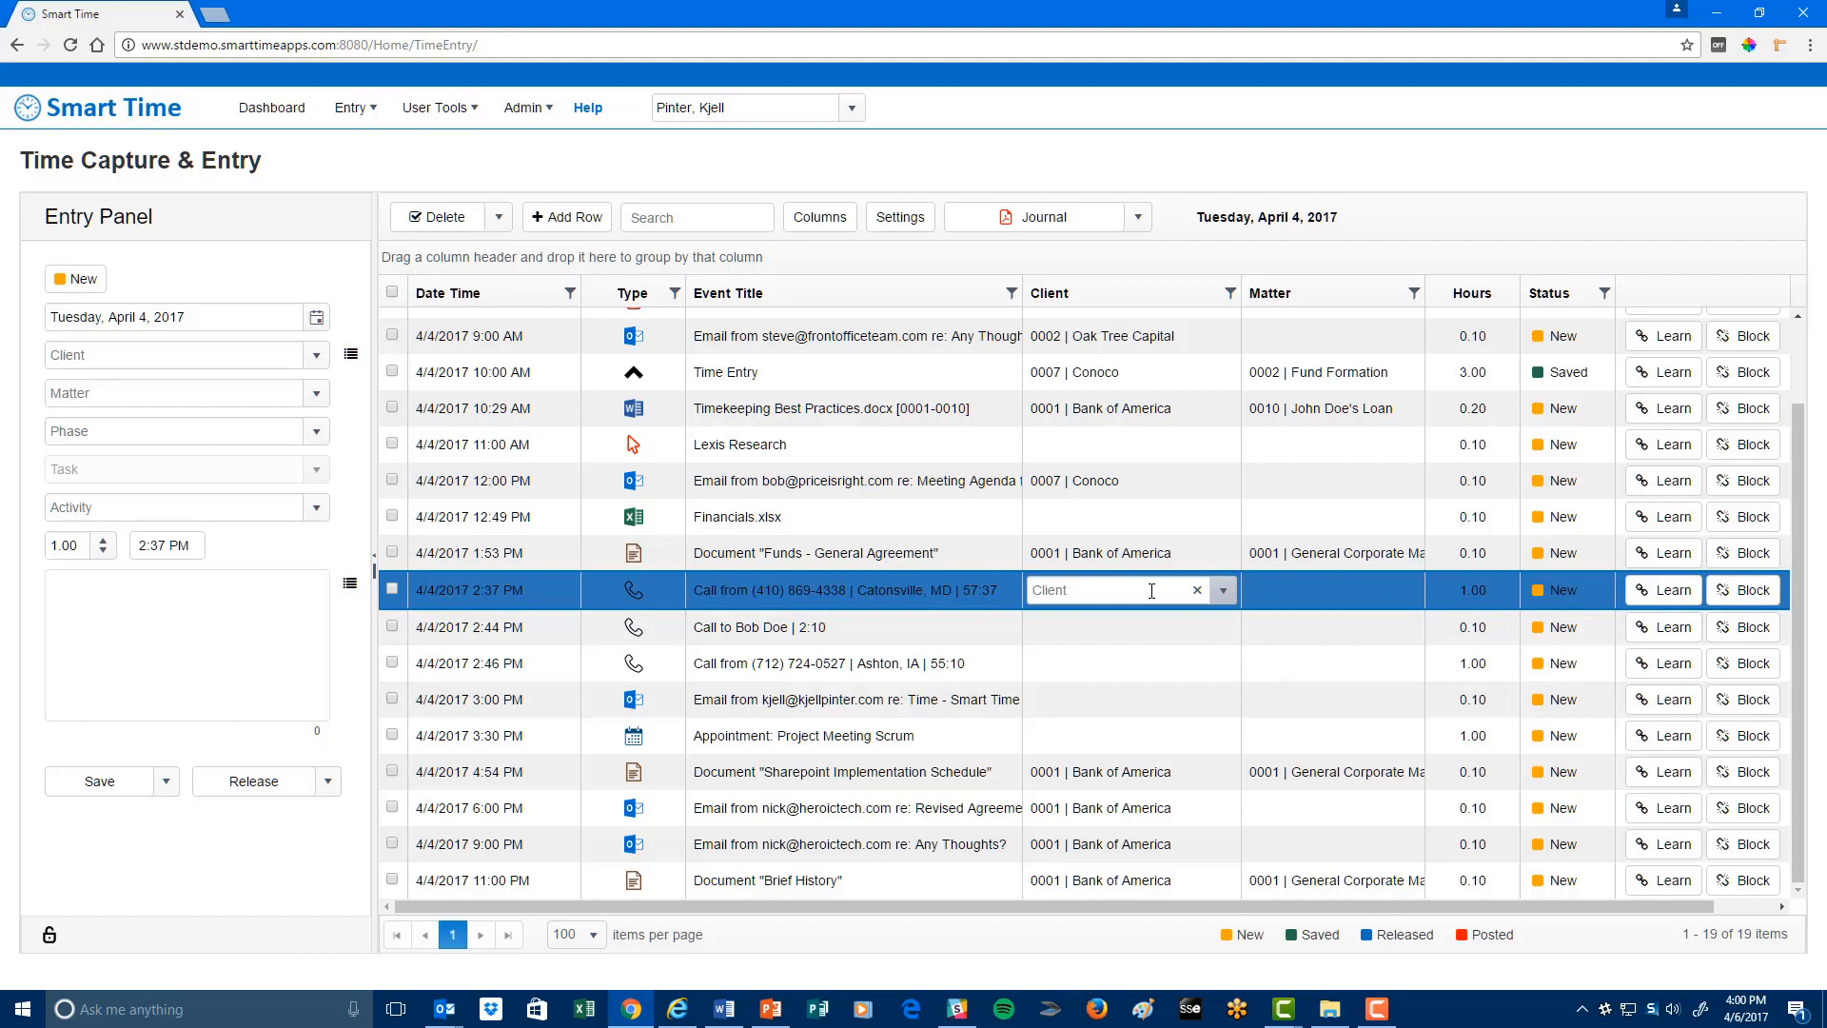
pyautogui.write('00')
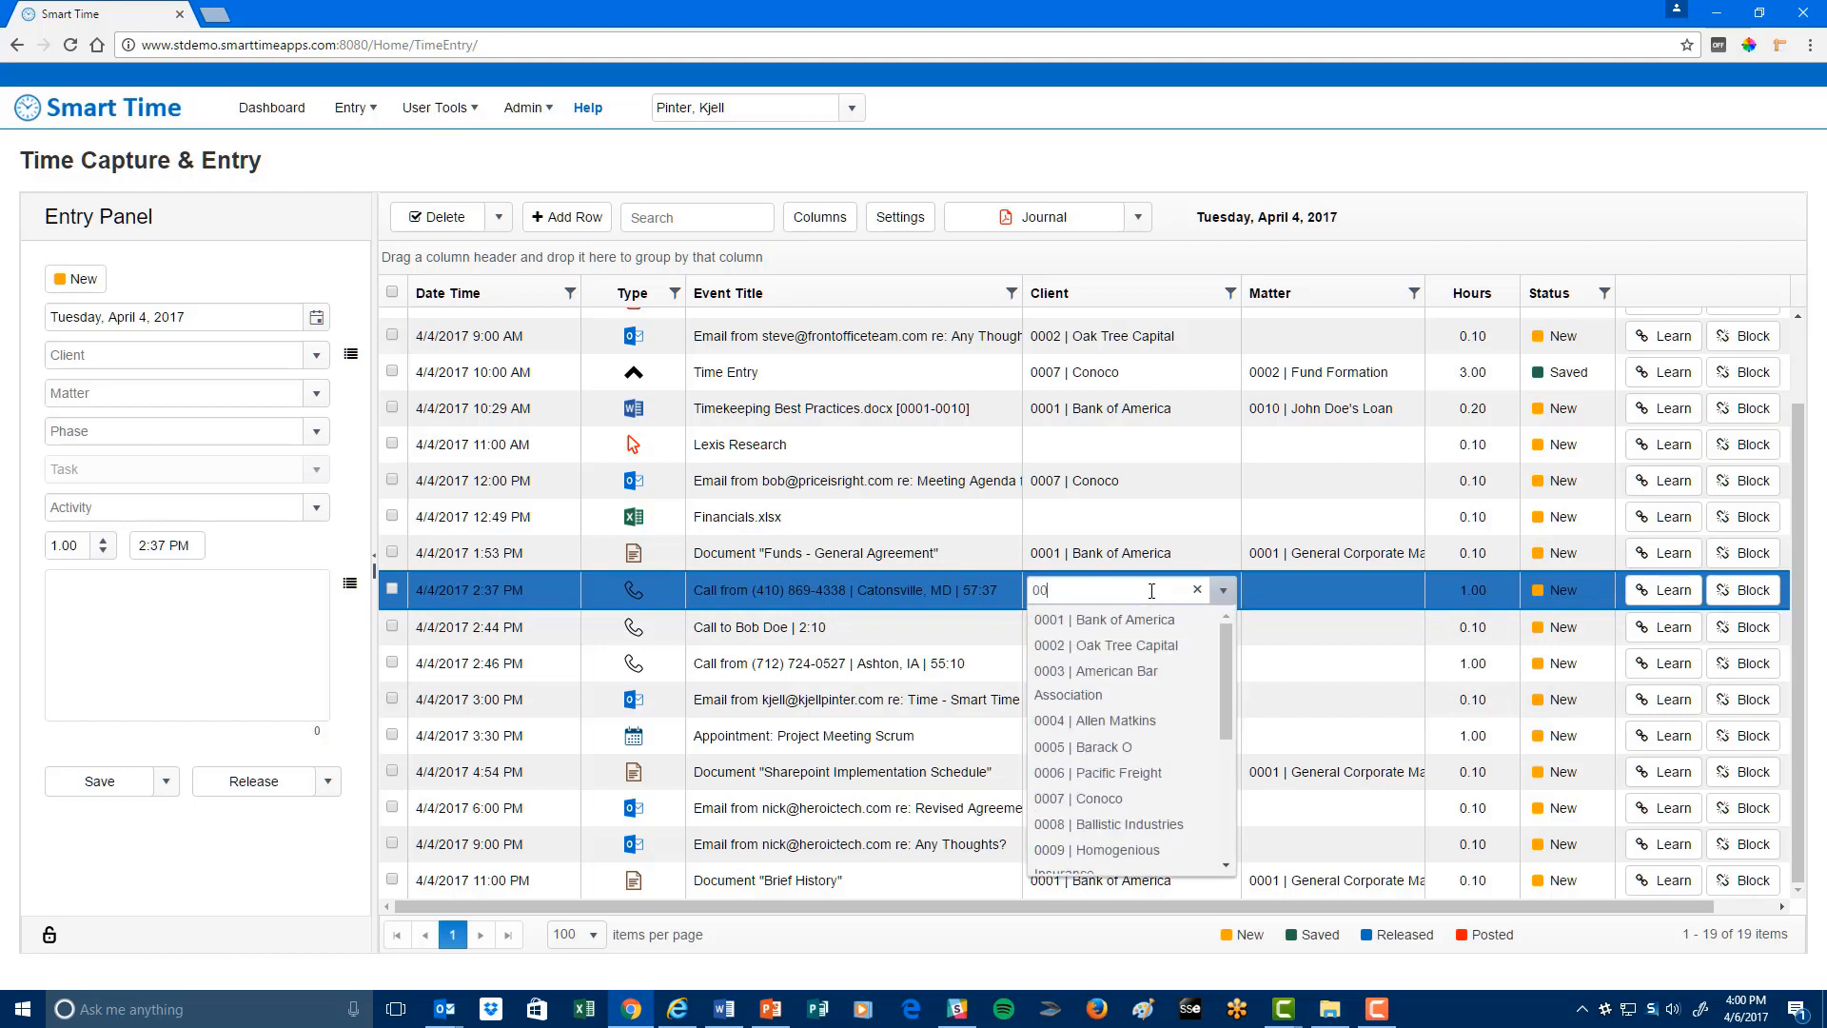
pyautogui.click(1112, 772)
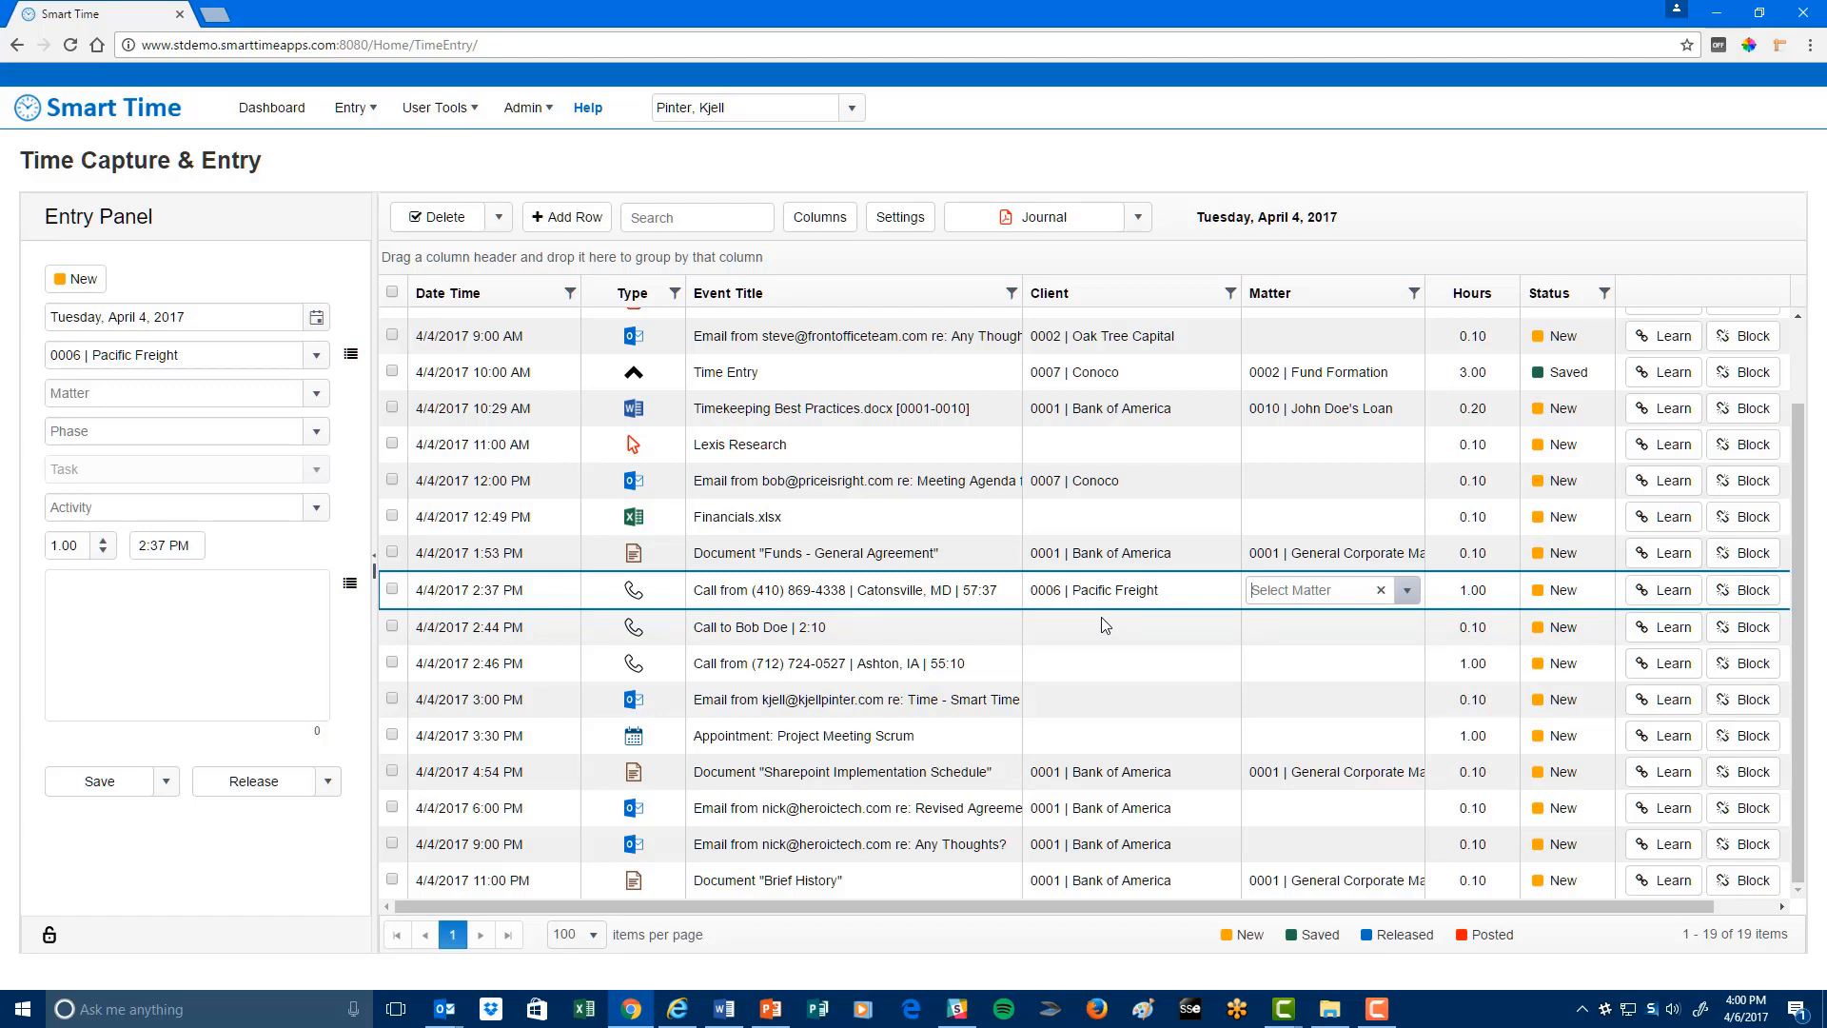
pyautogui.click(1664, 590)
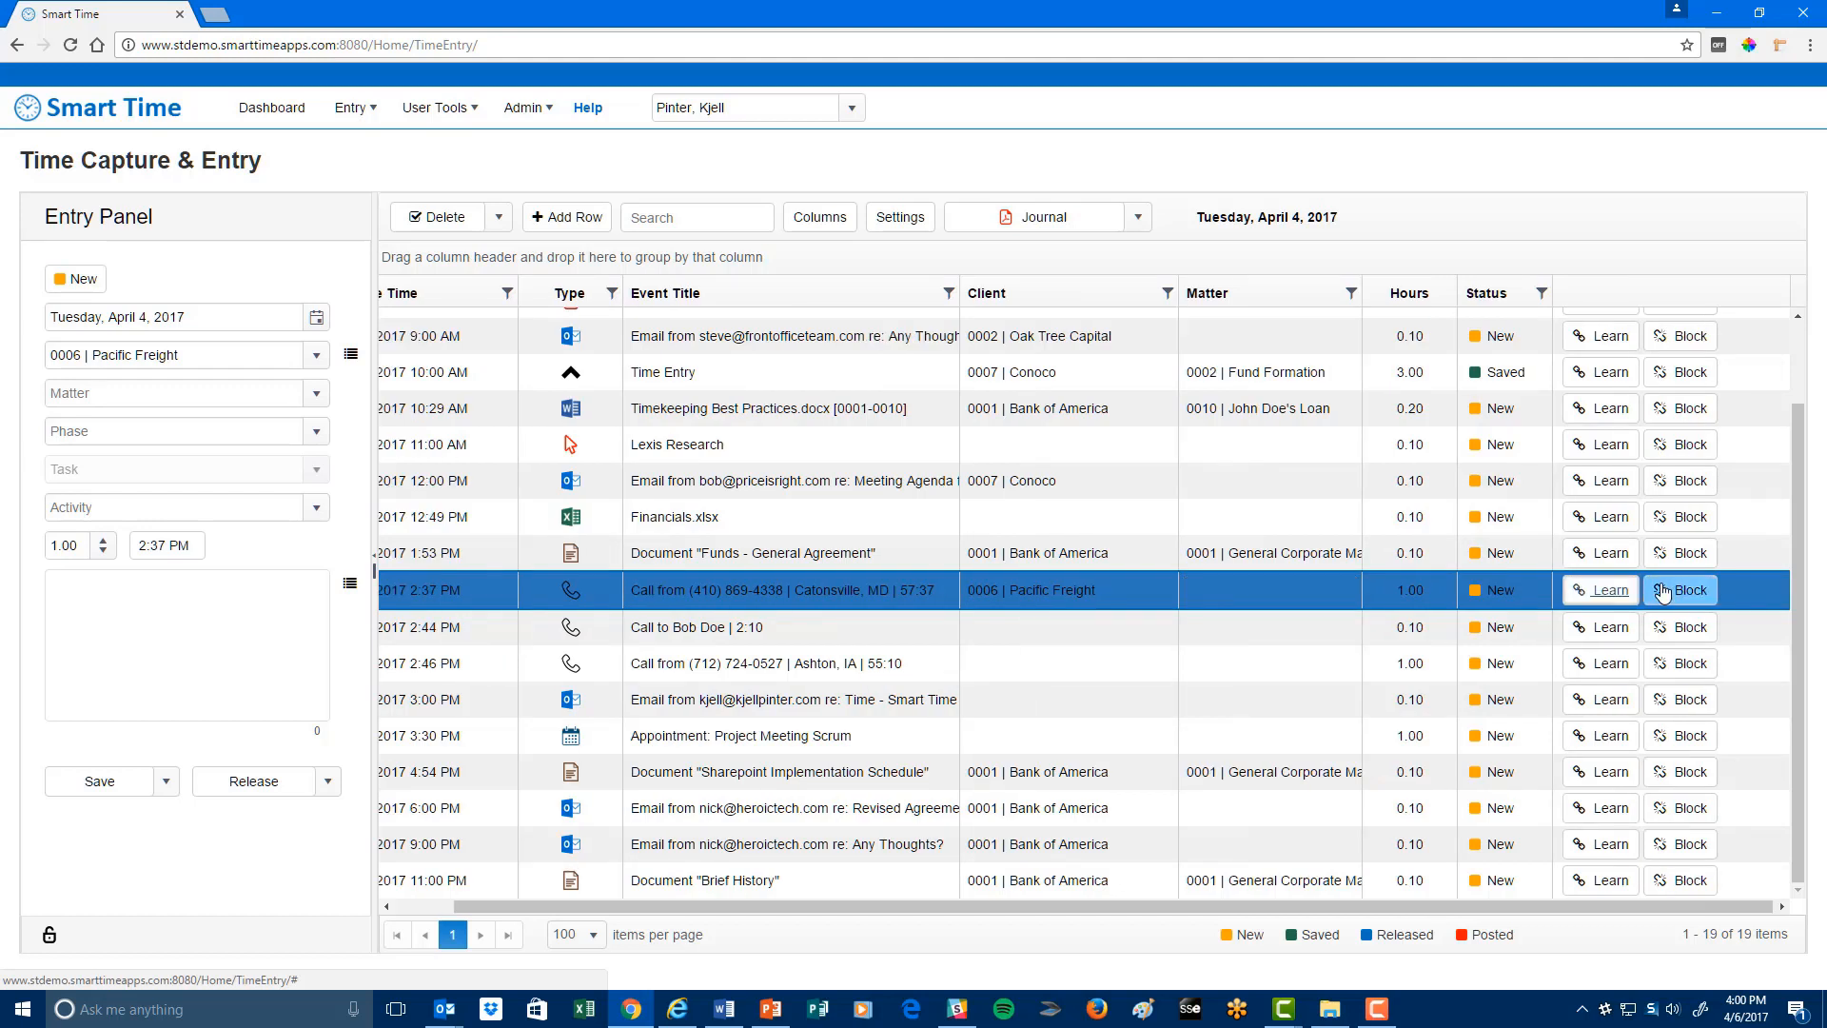
pyautogui.moveTo(1003, 910); pyautogui.dragTo(868, 911)
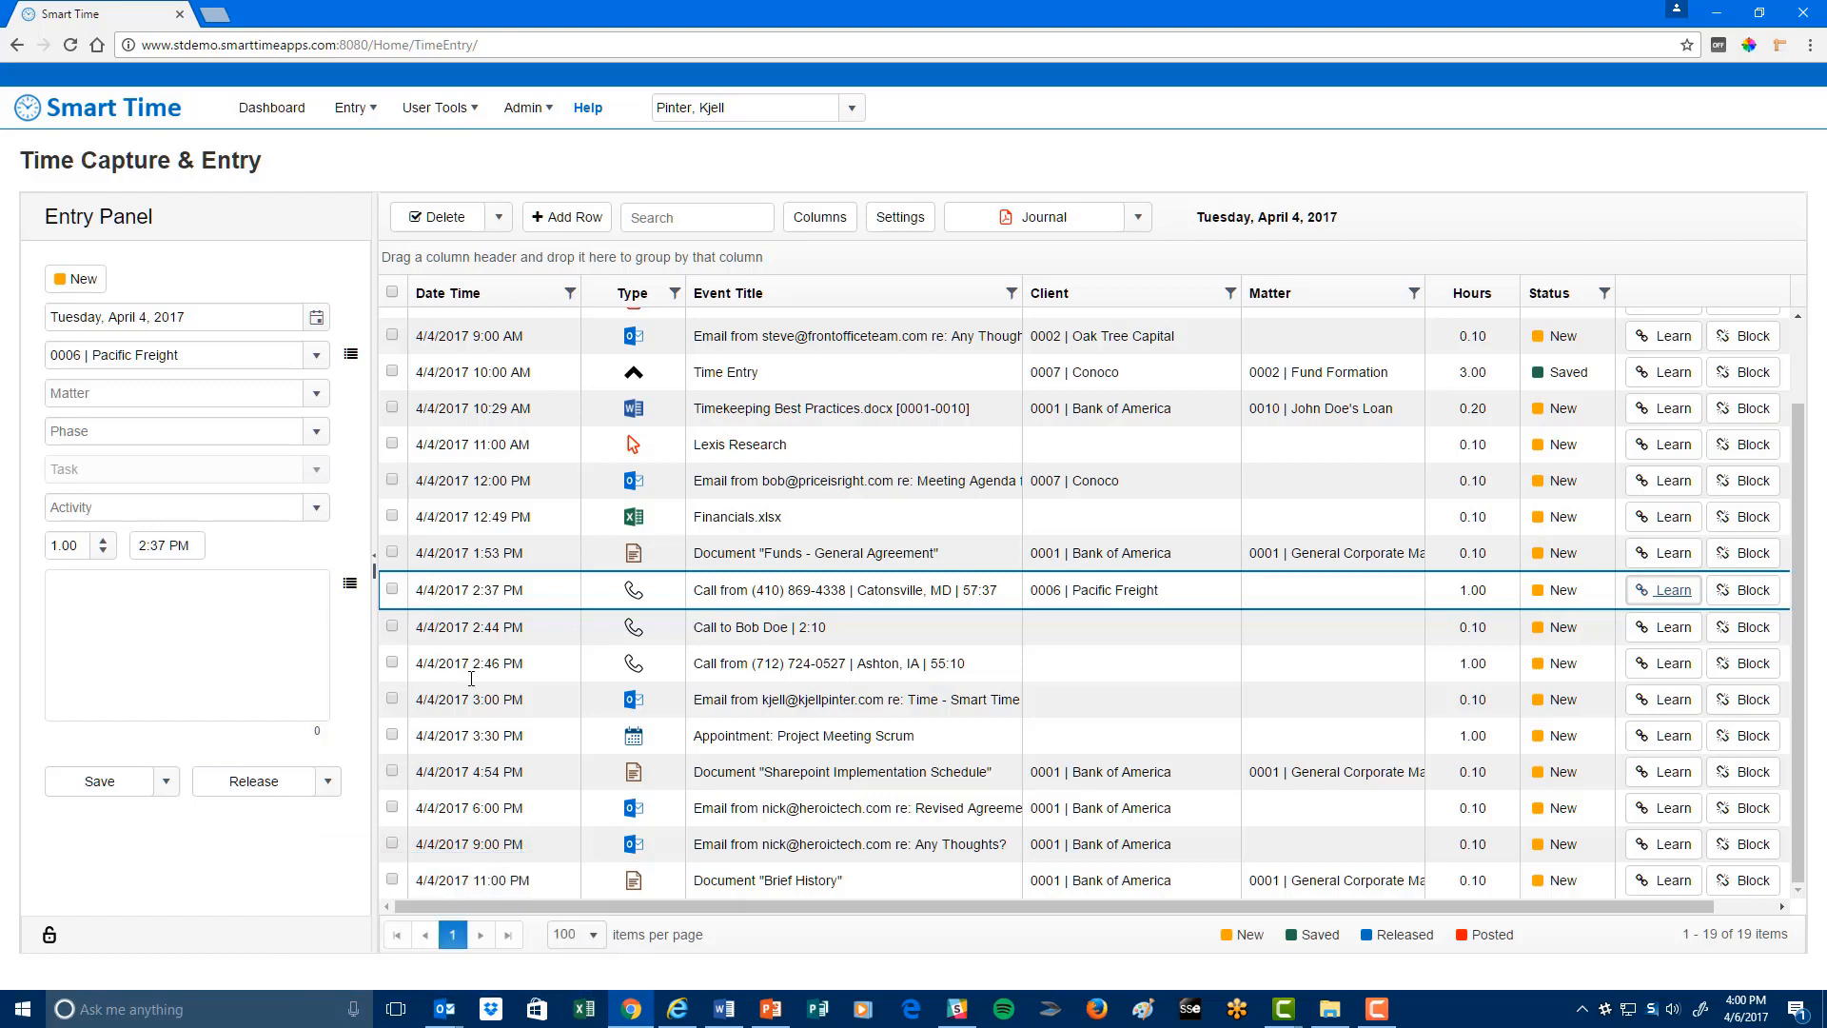
# Select the 2:44 PM outgoing call event and look at its Block option
pyautogui.click(769, 640)
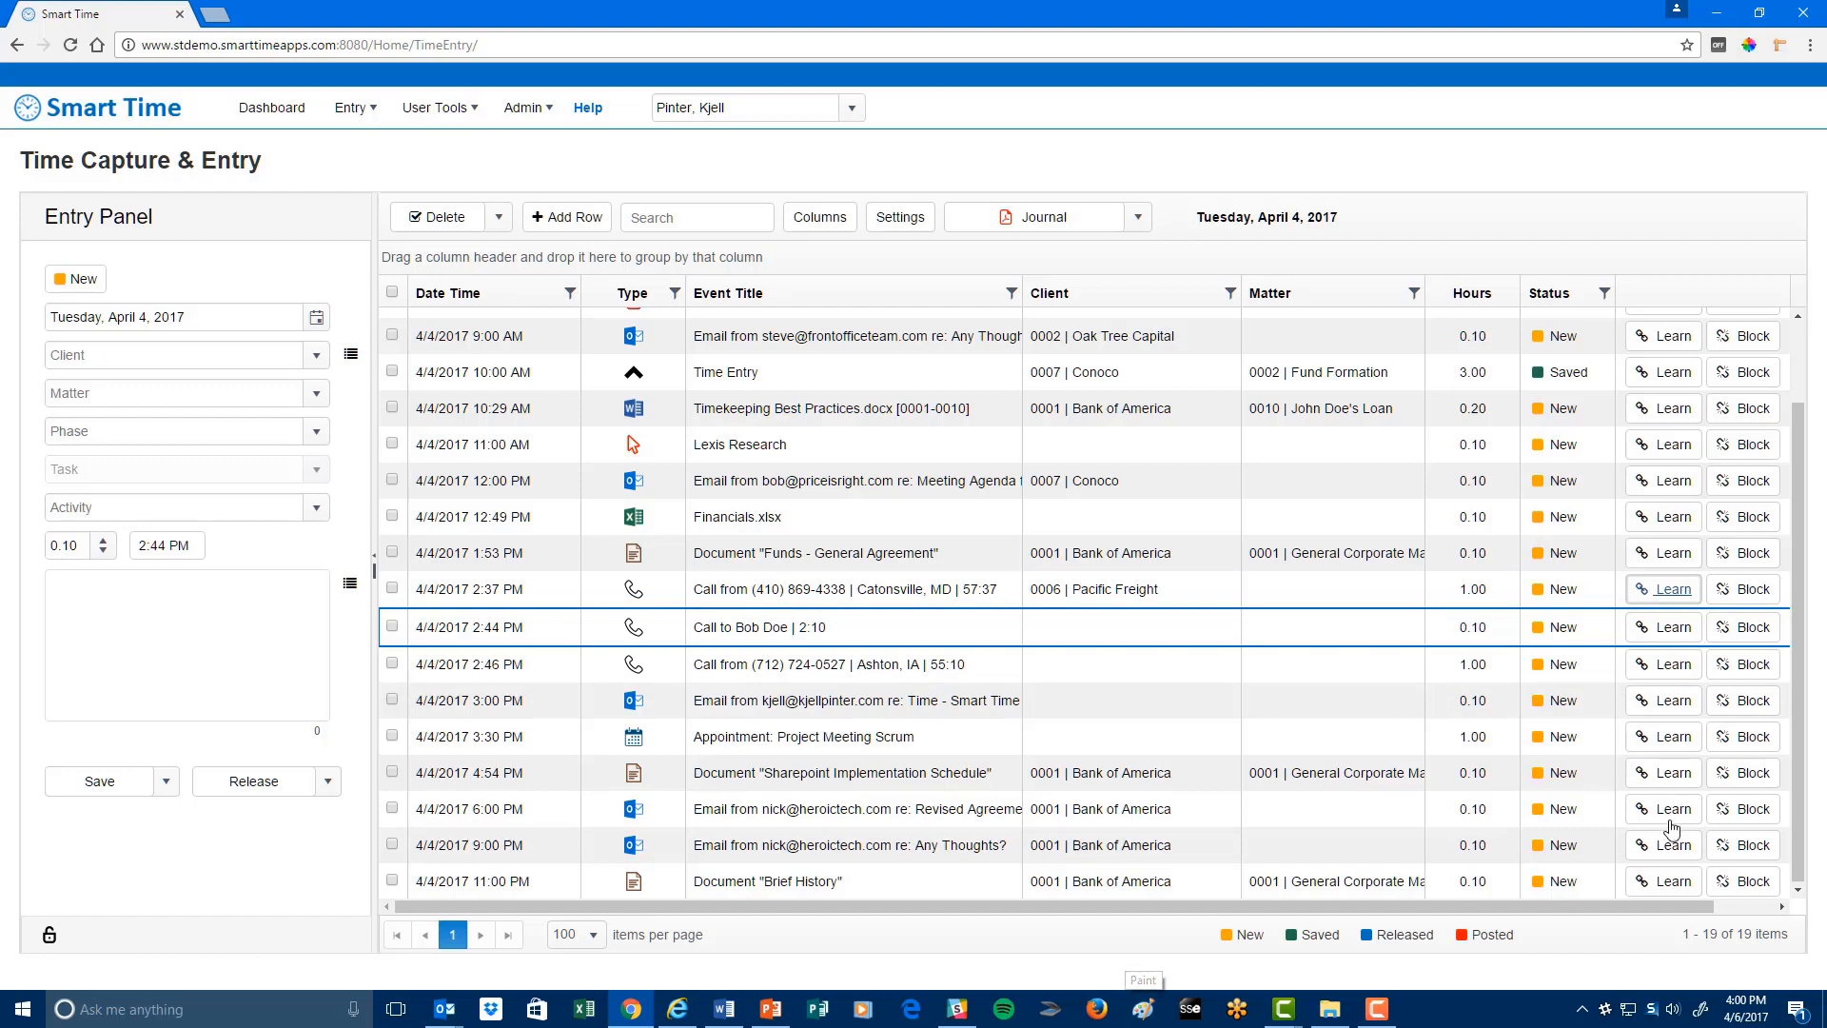
pyautogui.click(1750, 630)
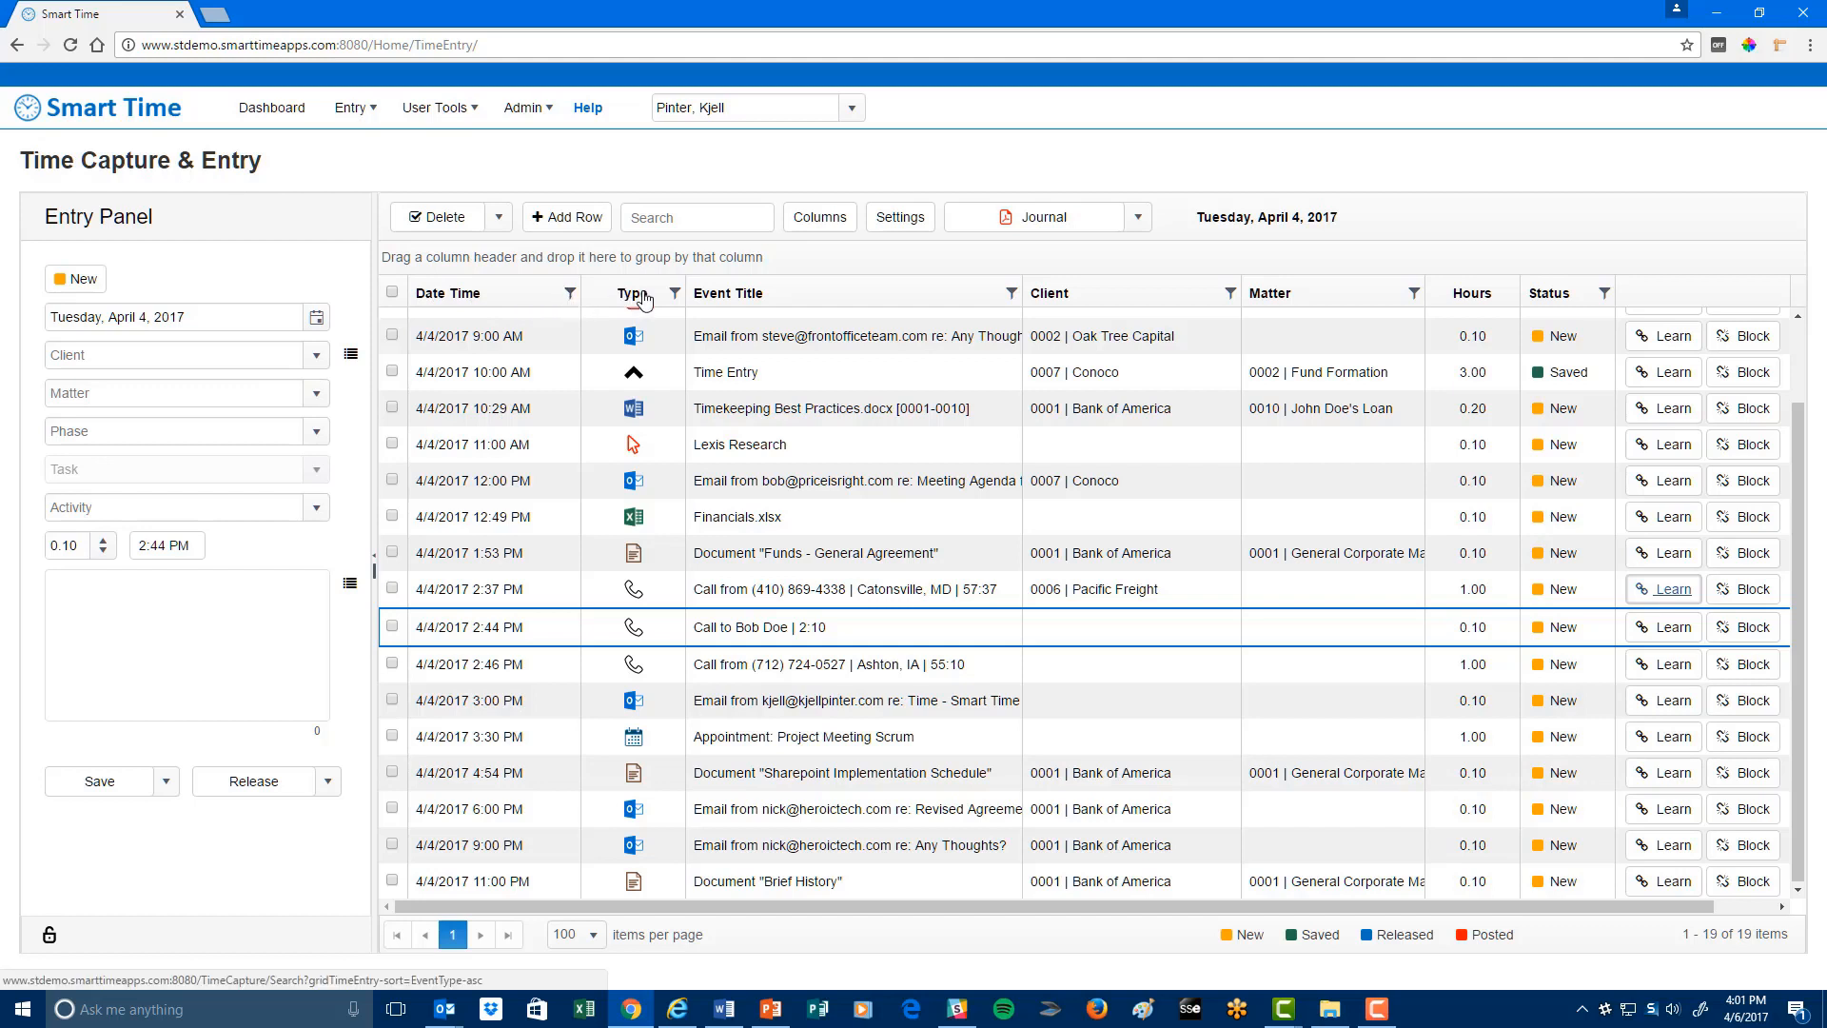
# Filter the April 4, 2017 captured events by type to show only Email items
pyautogui.click(676, 295)
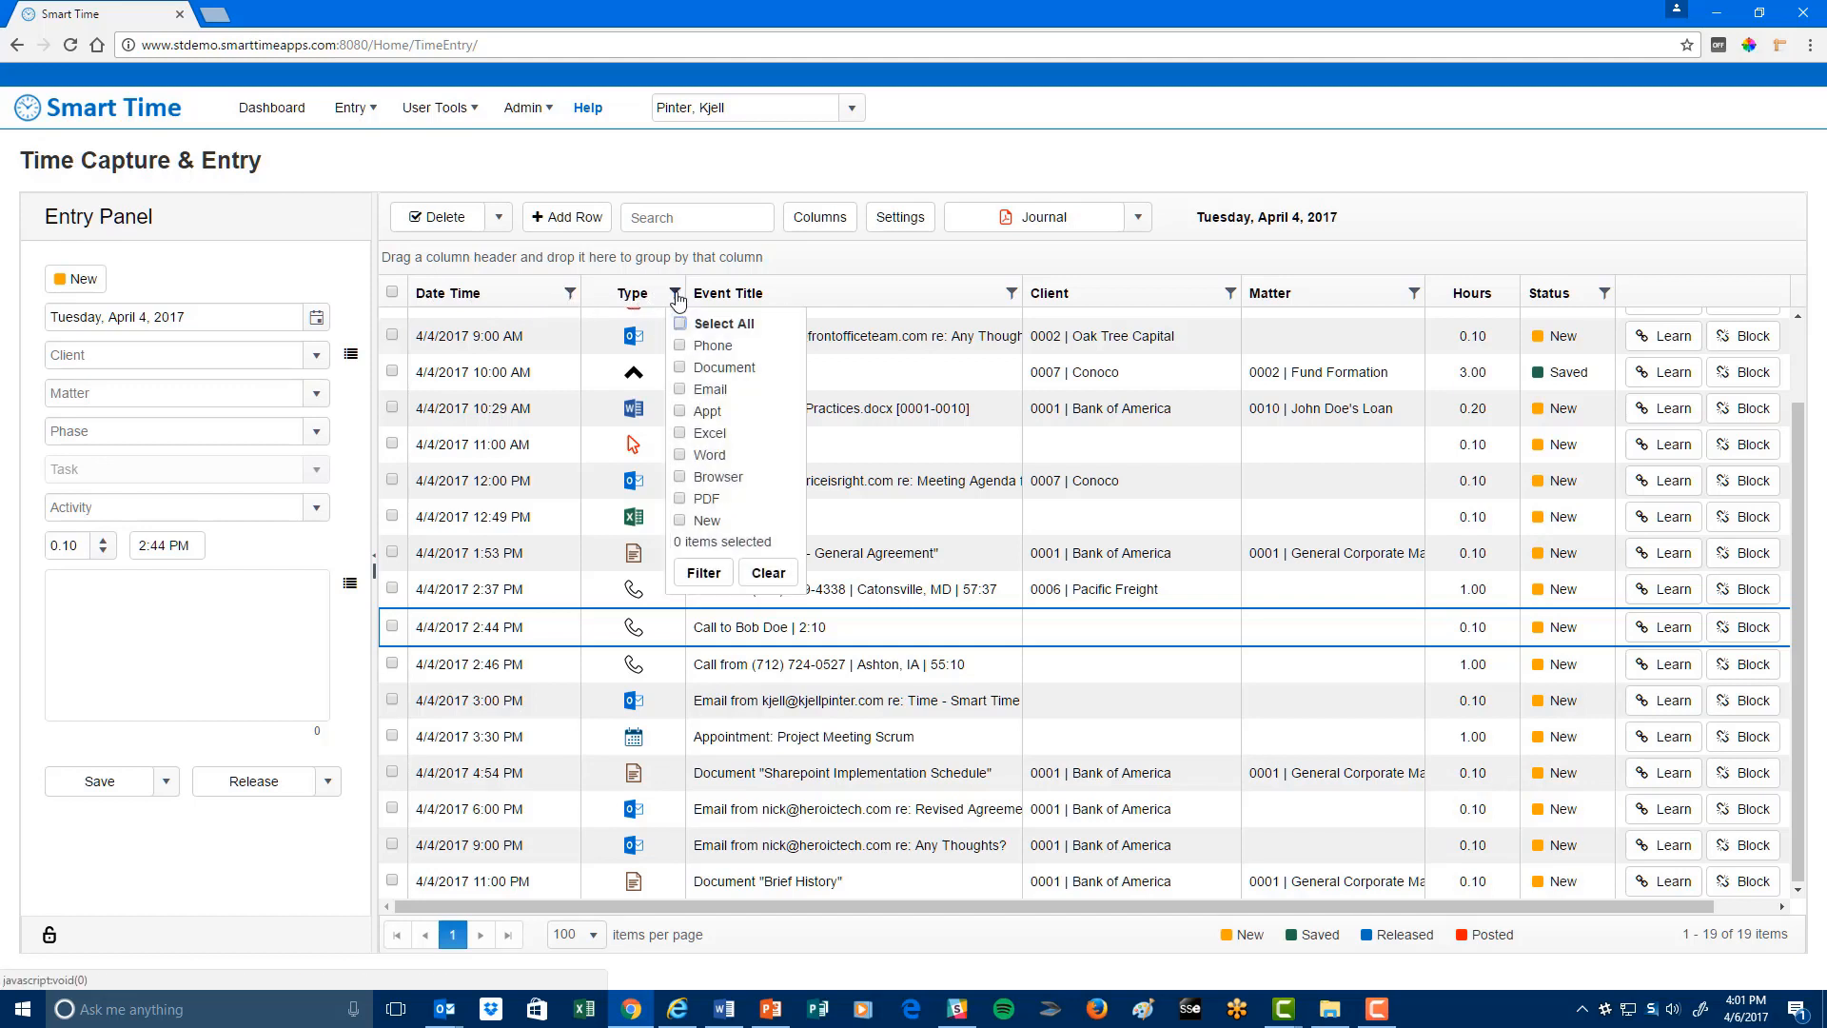
pyautogui.click(680, 392)
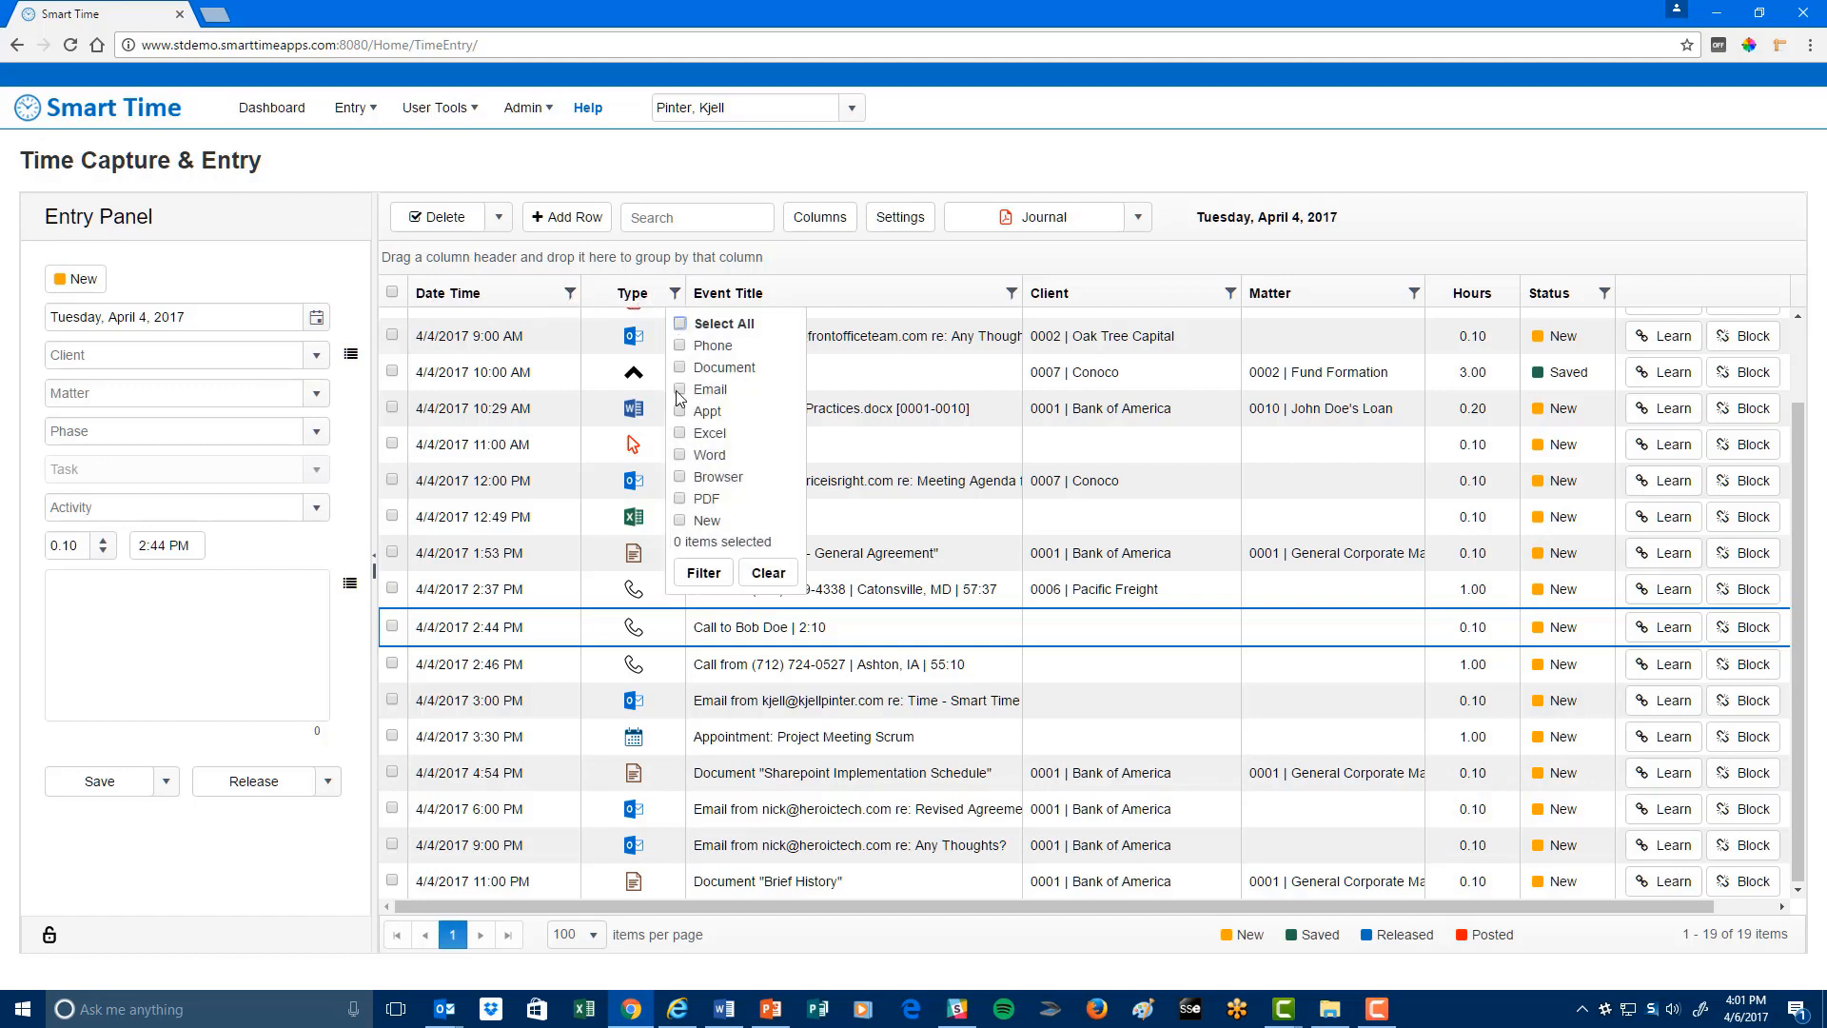
pyautogui.click(704, 572)
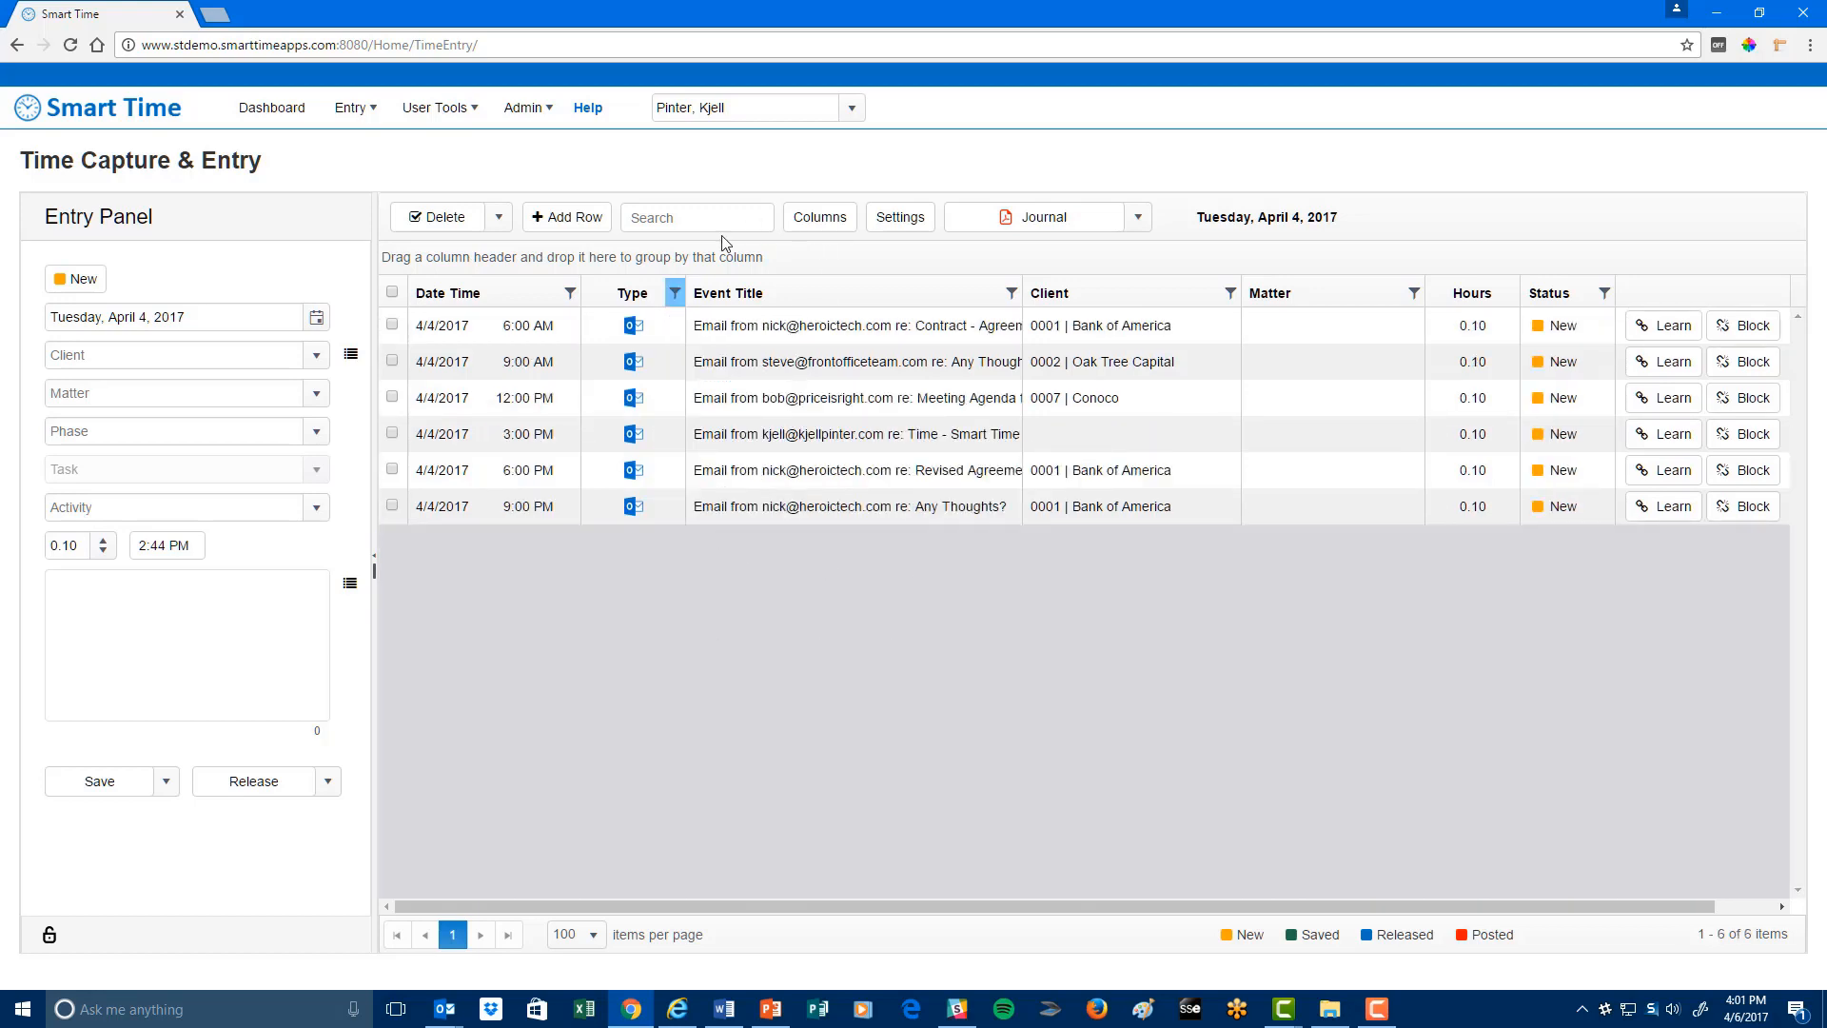
# Look through the event grid's display settings and its print and export options, leaving both unchanged
pyautogui.click(904, 225)
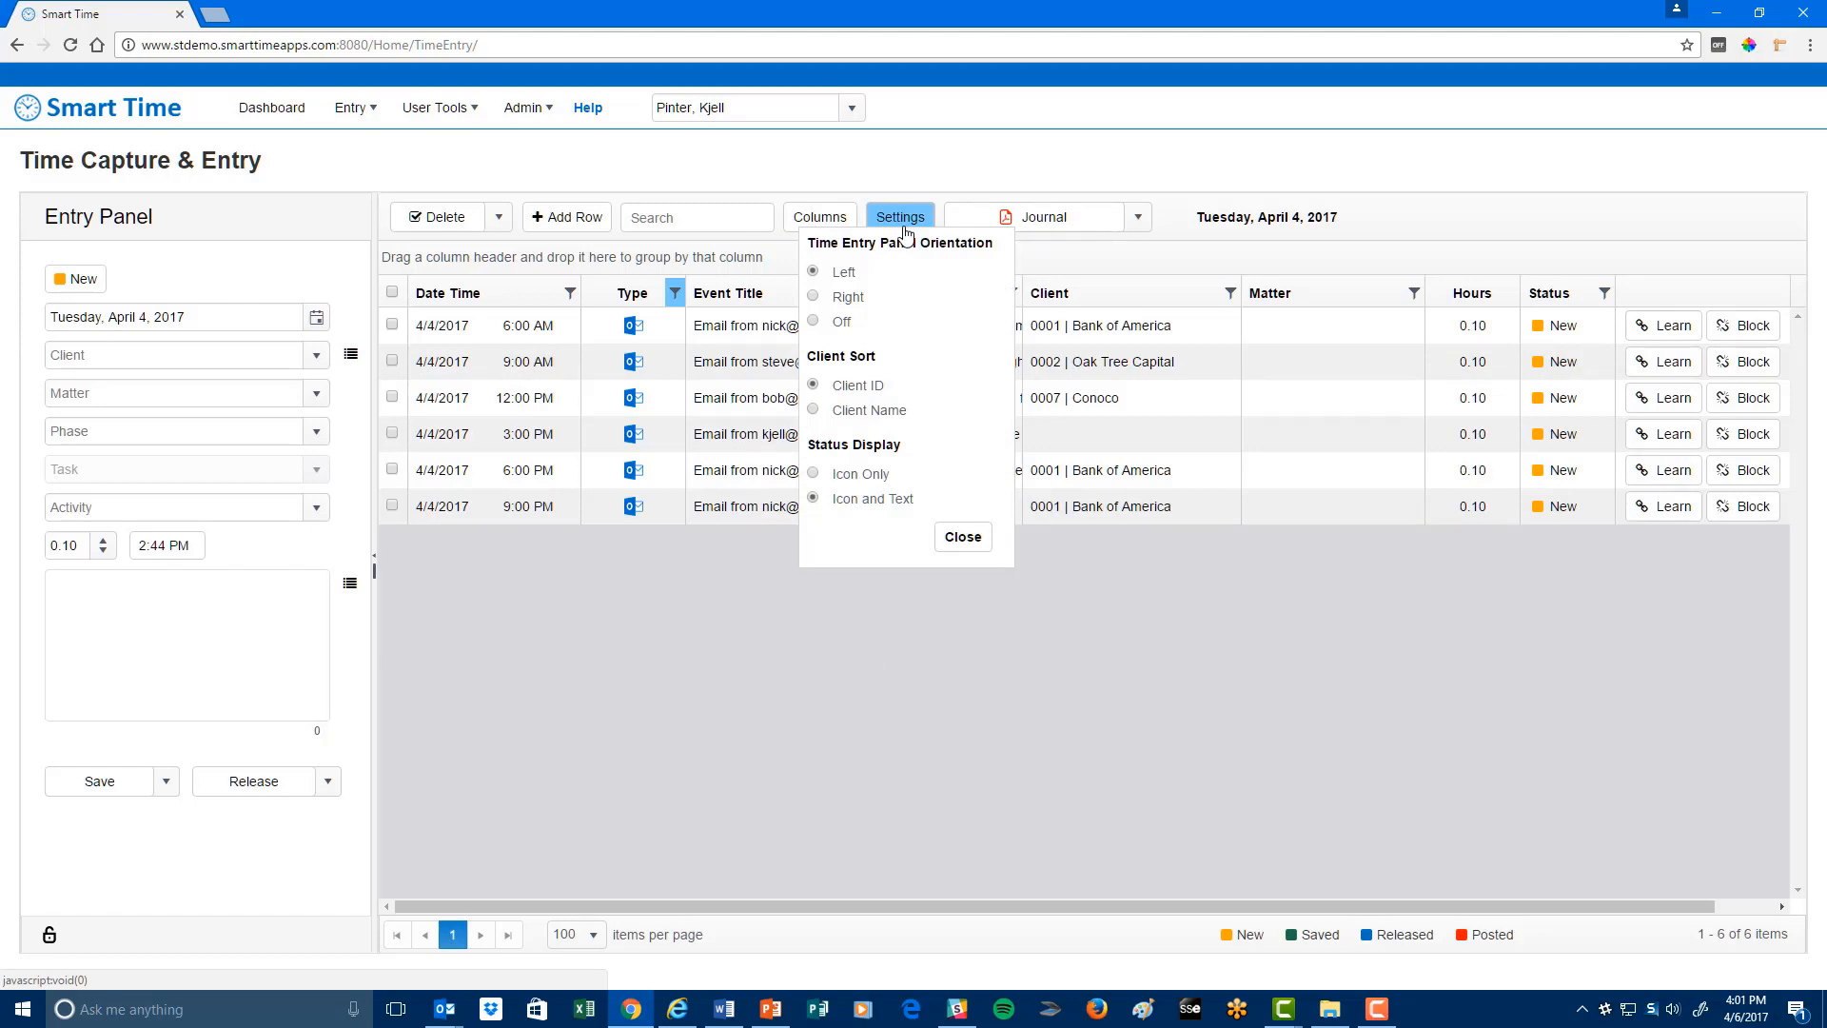
pyautogui.click(954, 534)
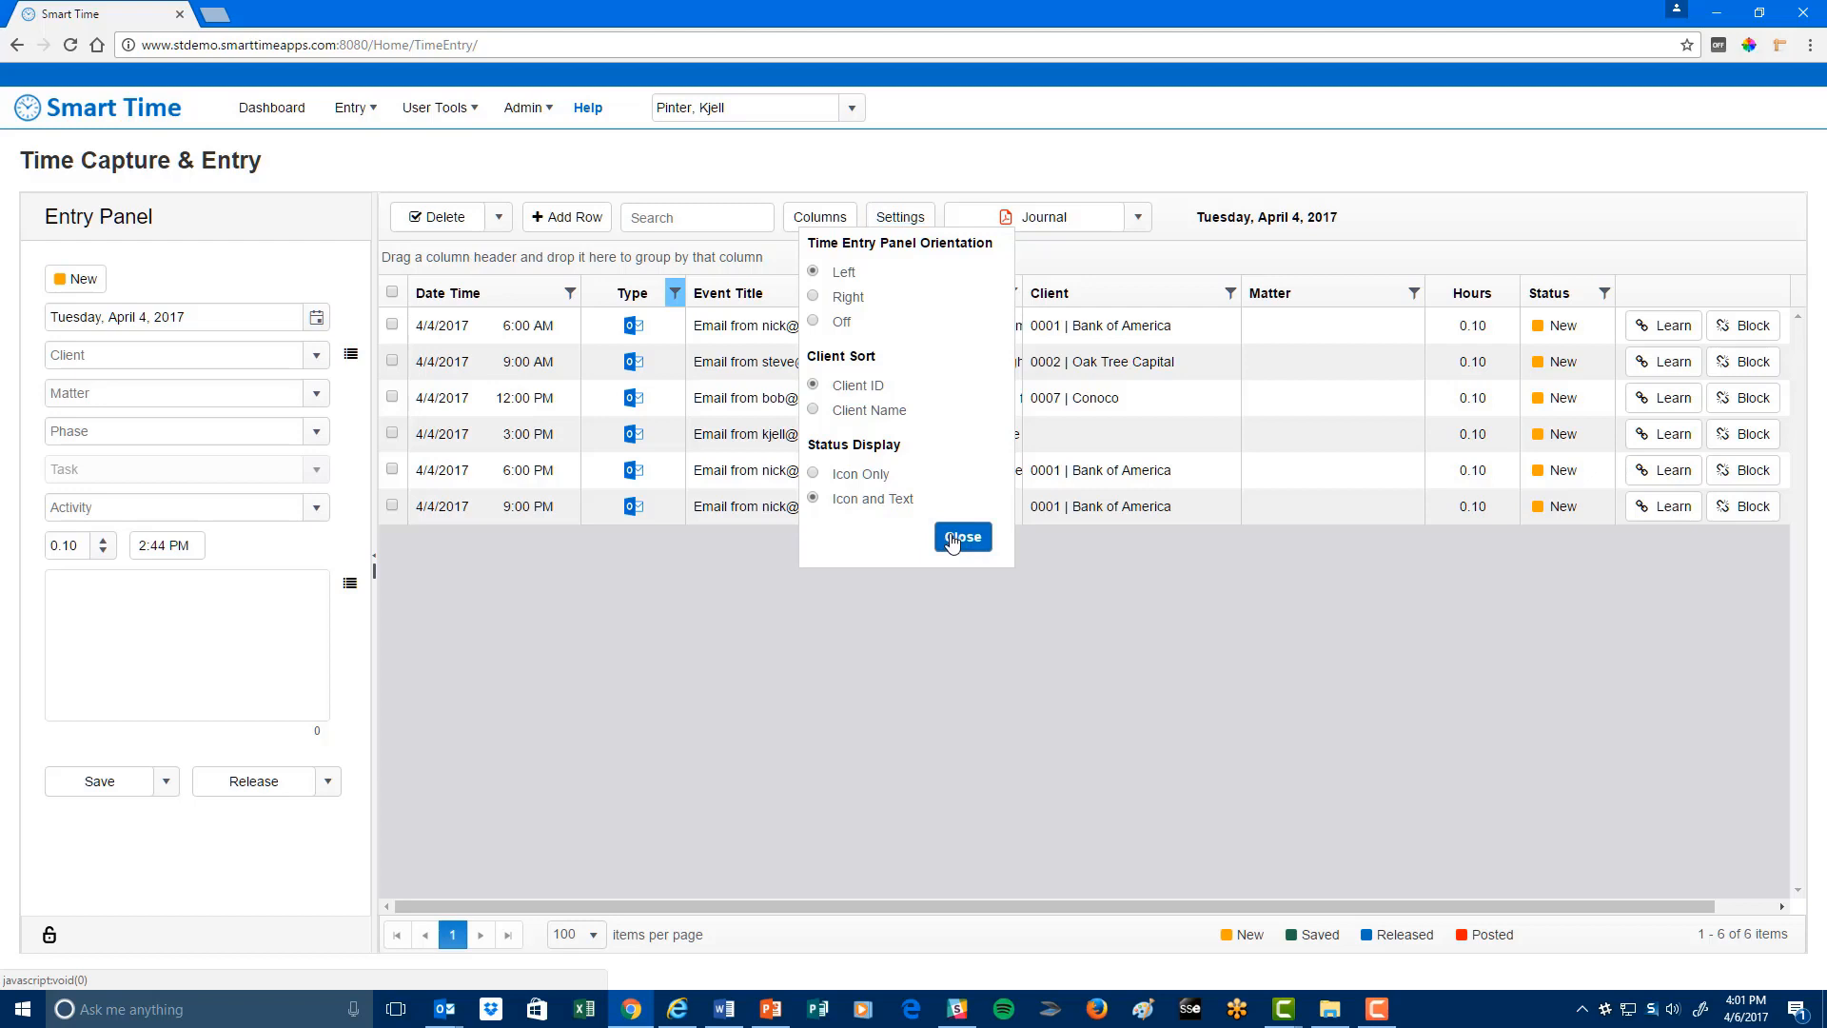
pyautogui.click(1139, 219)
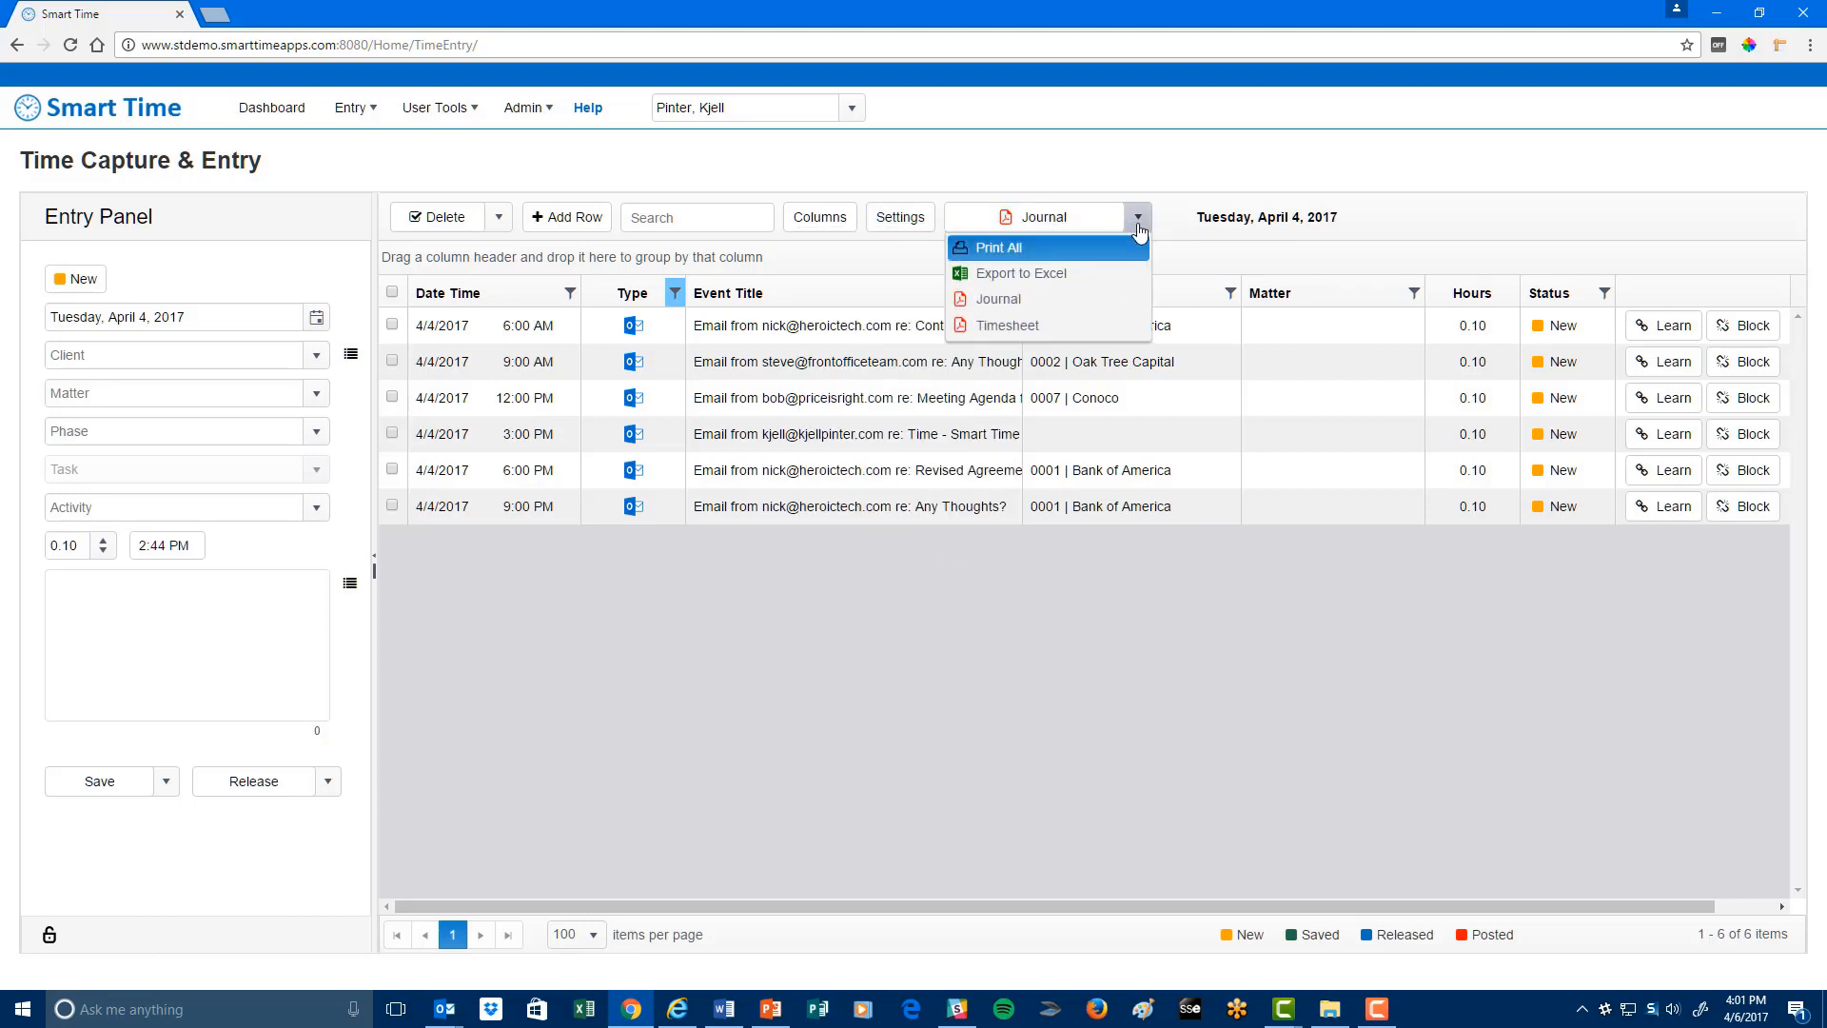
pyautogui.click(1139, 219)
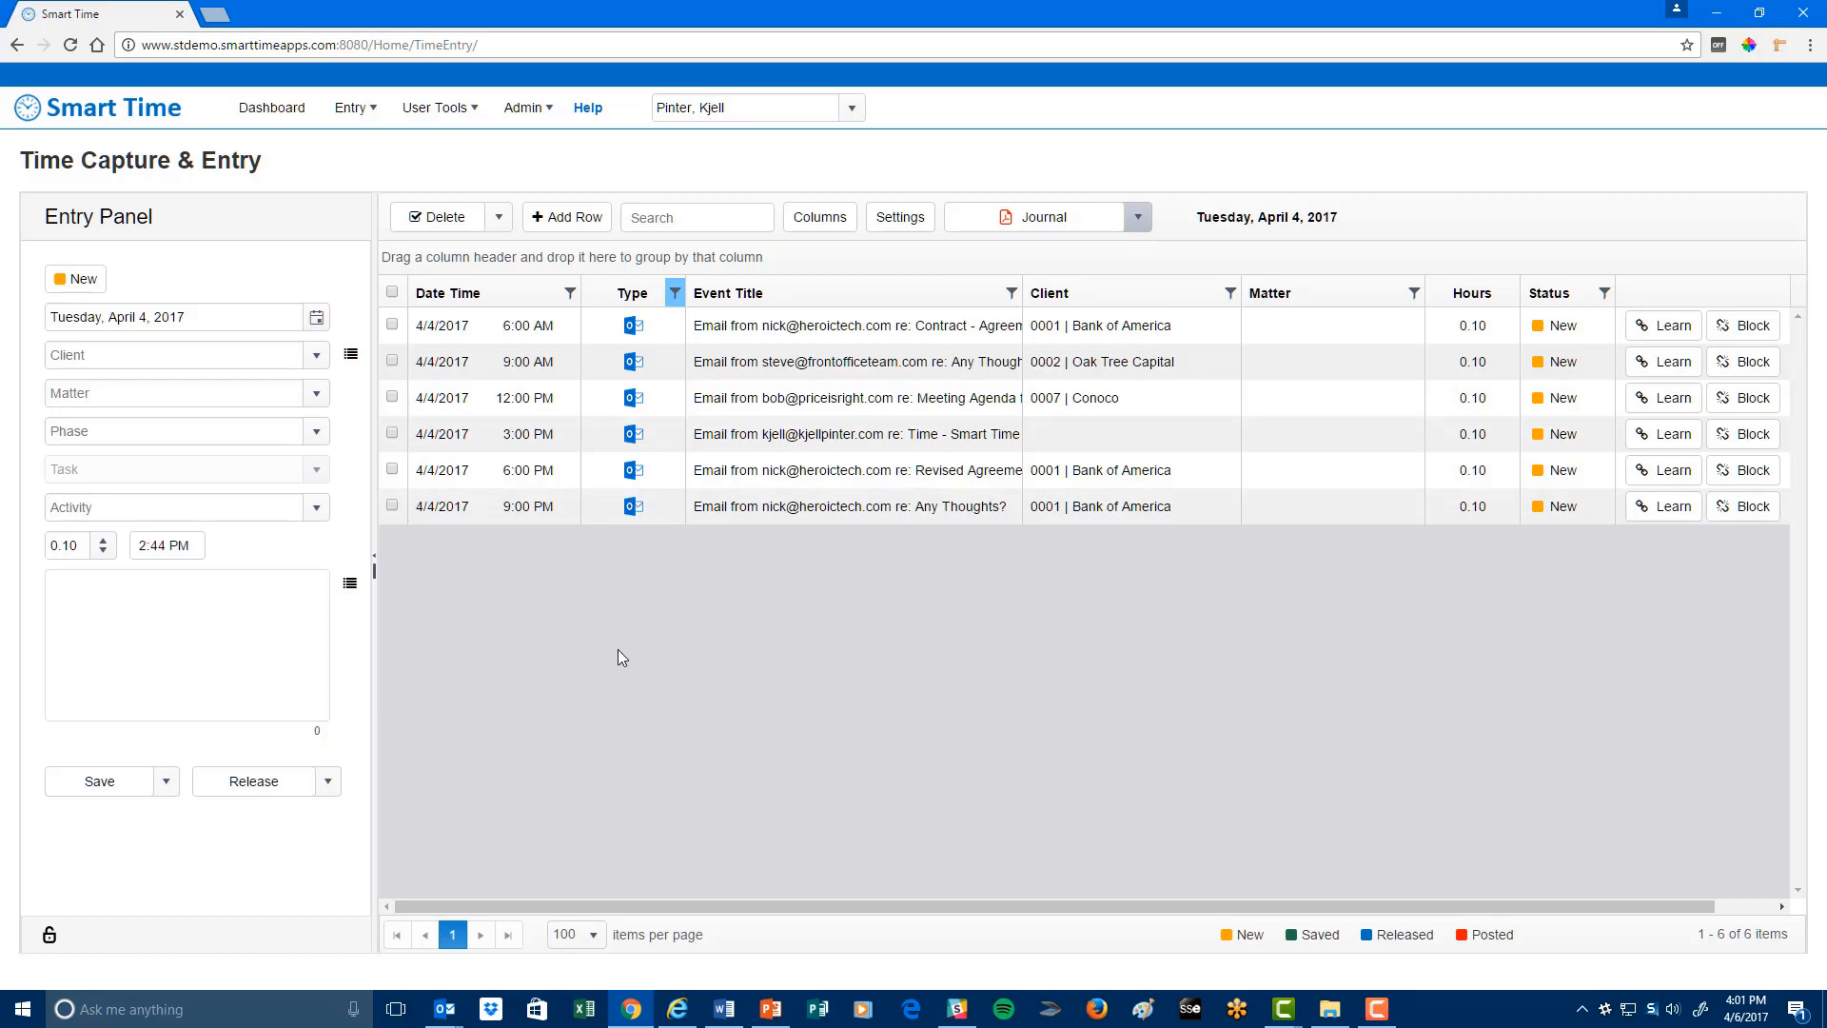
# Clear the Type filter so that all captured events are listed
pyautogui.click(674, 293)
pyautogui.click(768, 572)
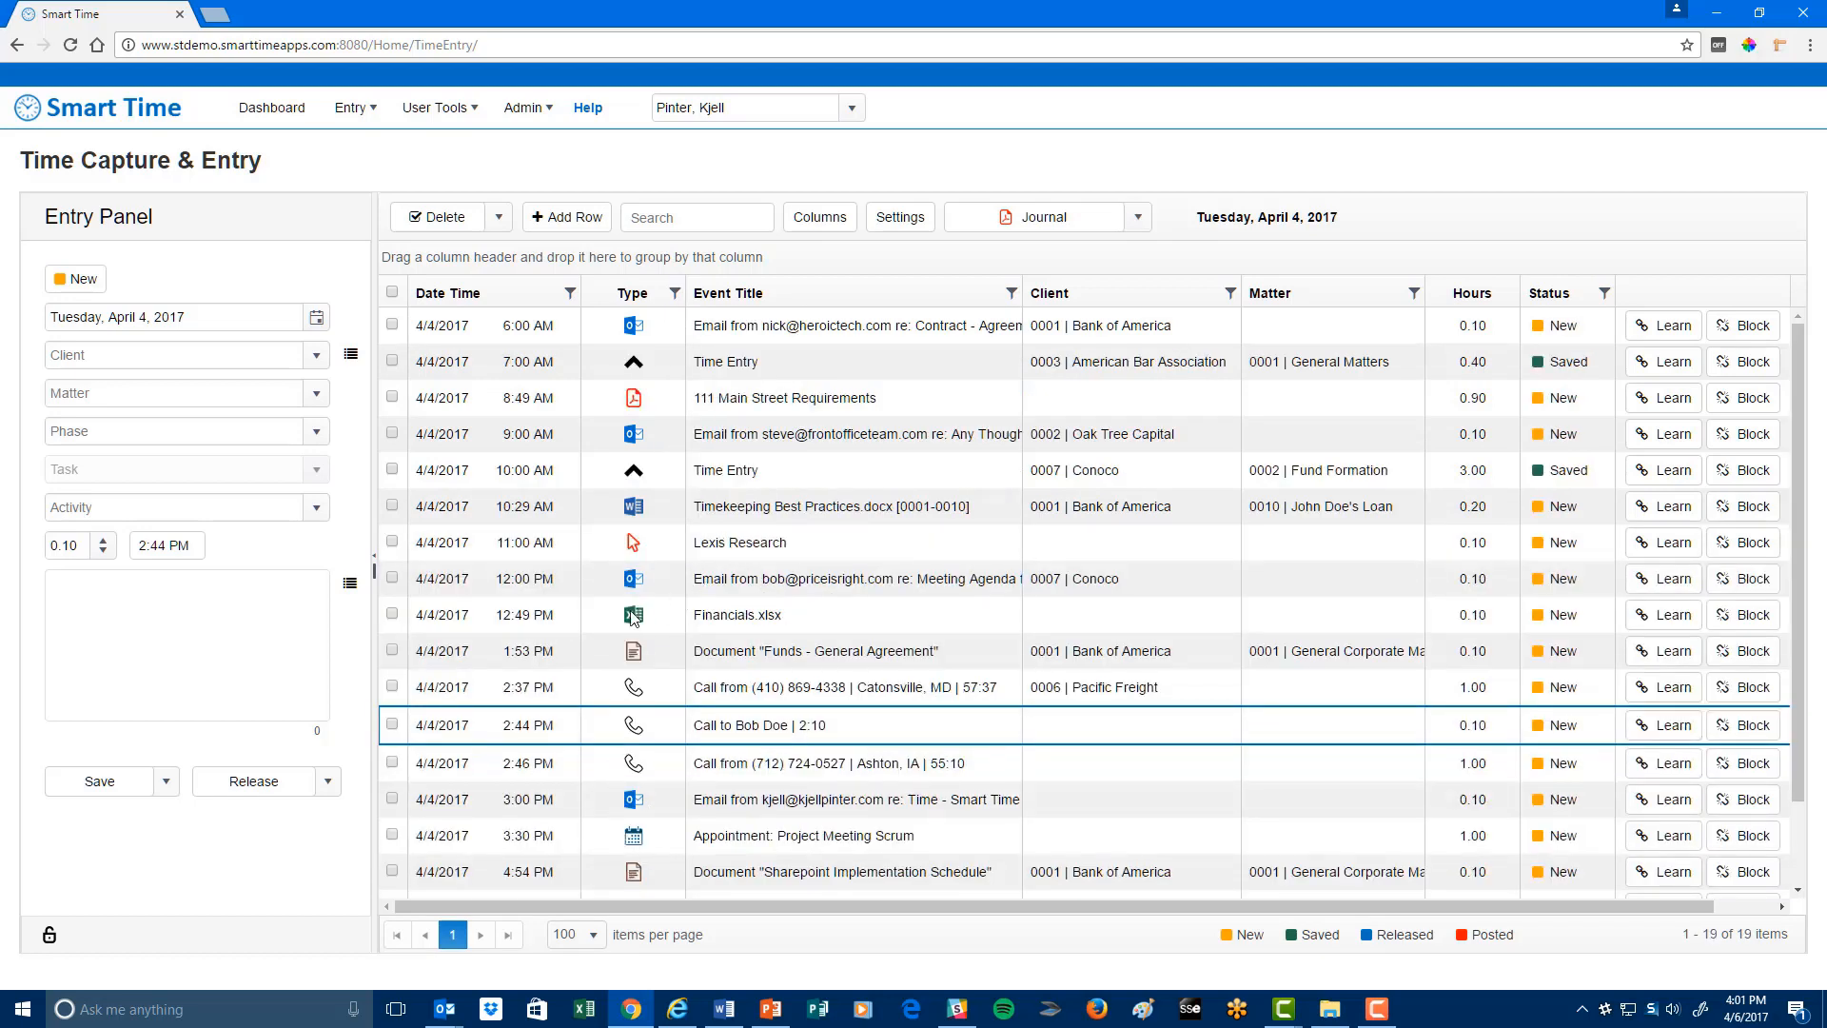
# For the 10:29 AM Timekeeping Best Practices.docx event, set the phase to L300 - Discovery and the task to L320 - Documentary Discovery
pyautogui.click(693, 515)
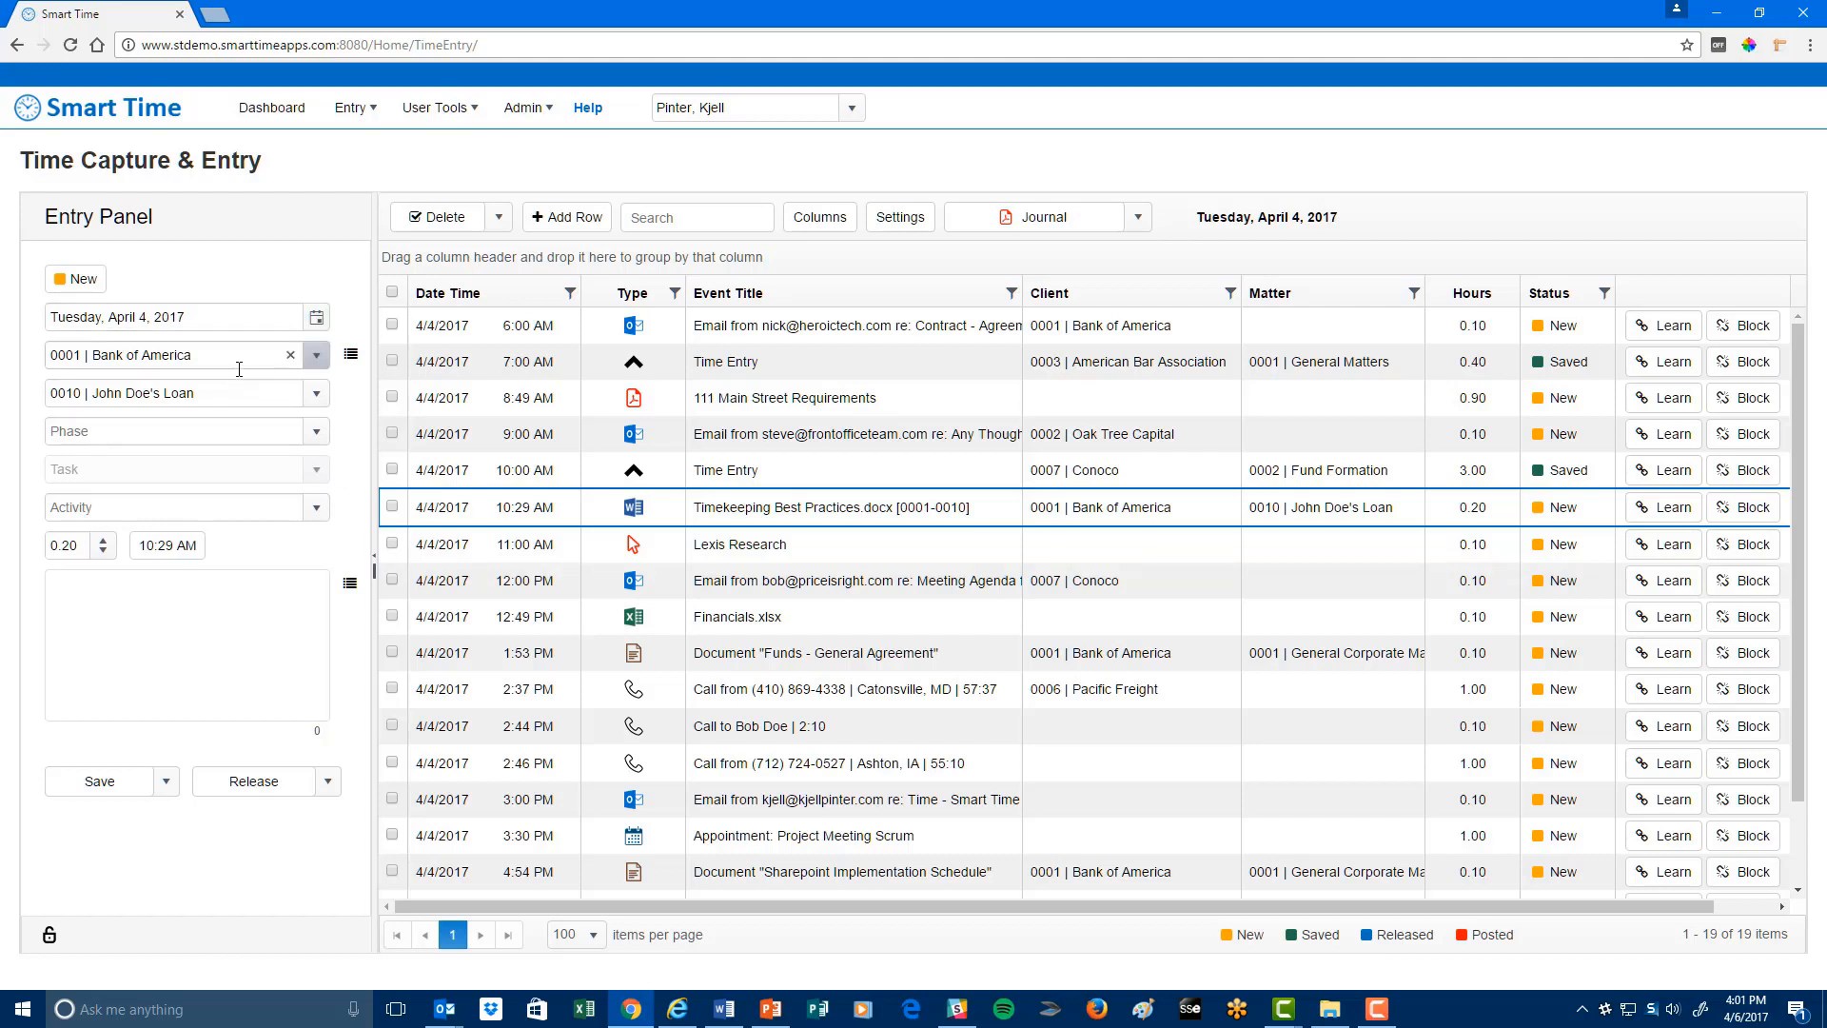
pyautogui.click(316, 432)
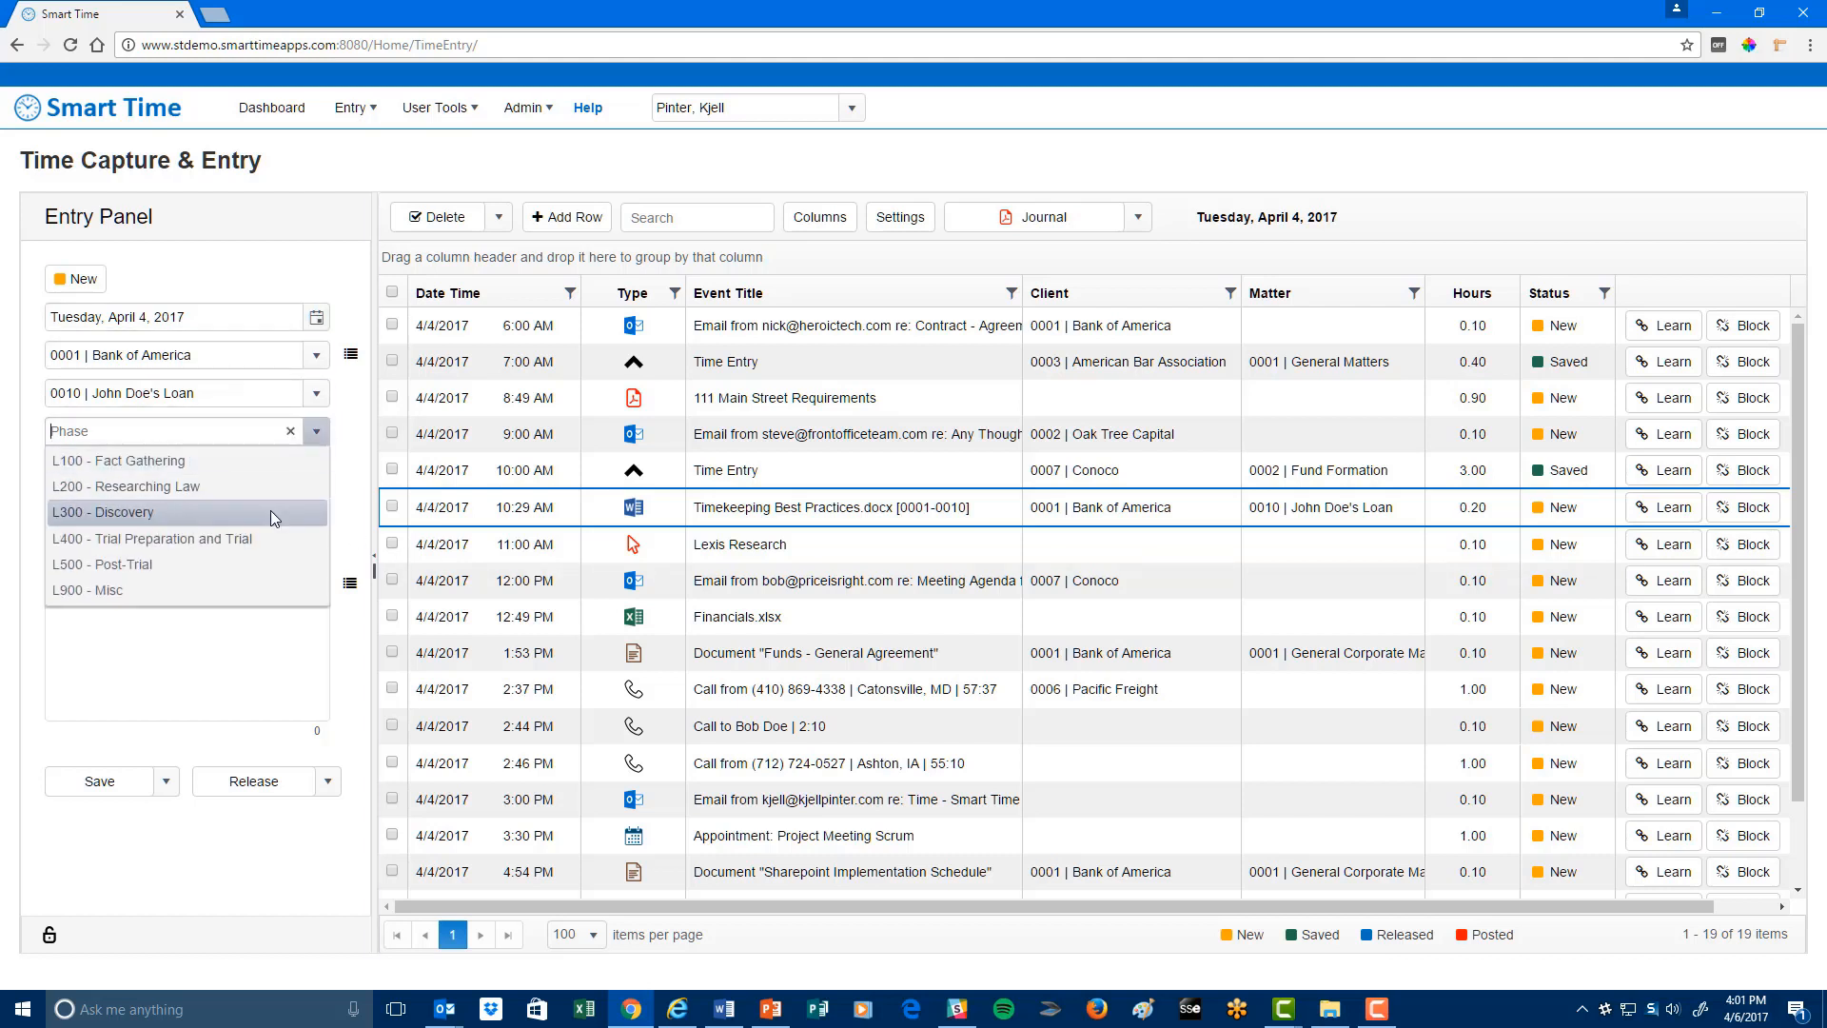
pyautogui.click(271, 512)
pyautogui.click(316, 470)
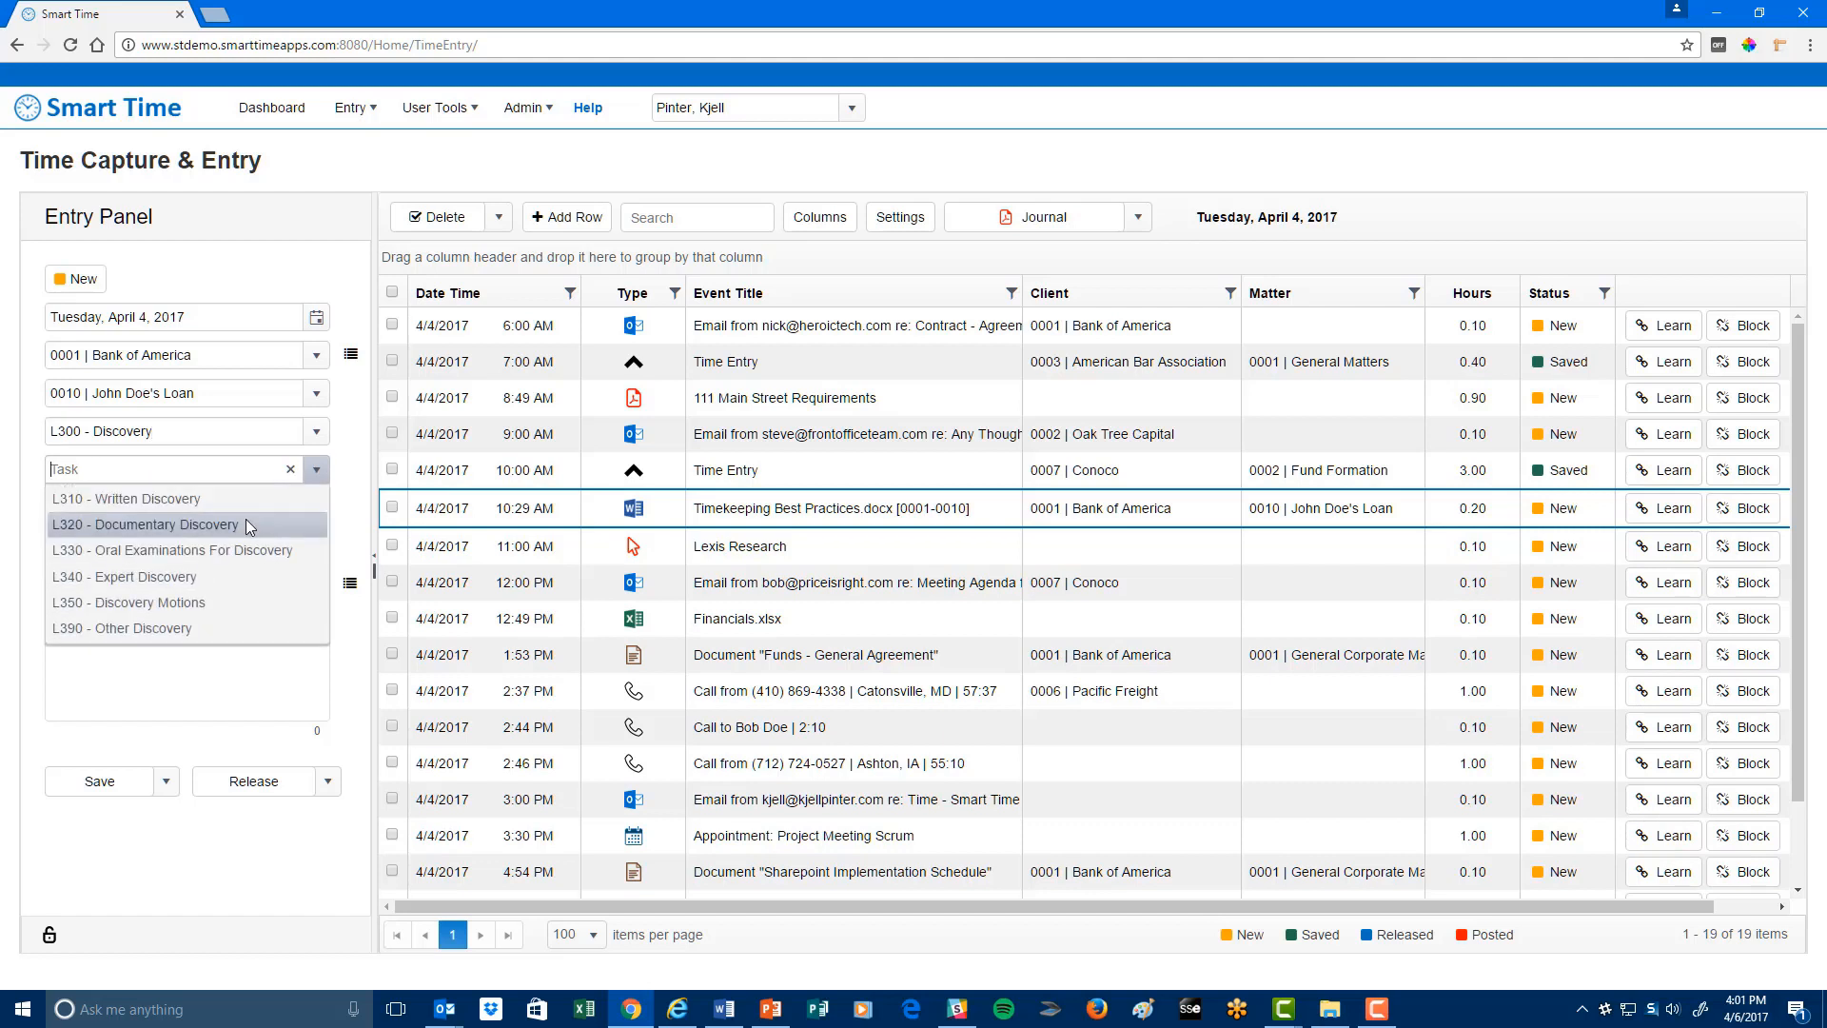
pyautogui.click(246, 525)
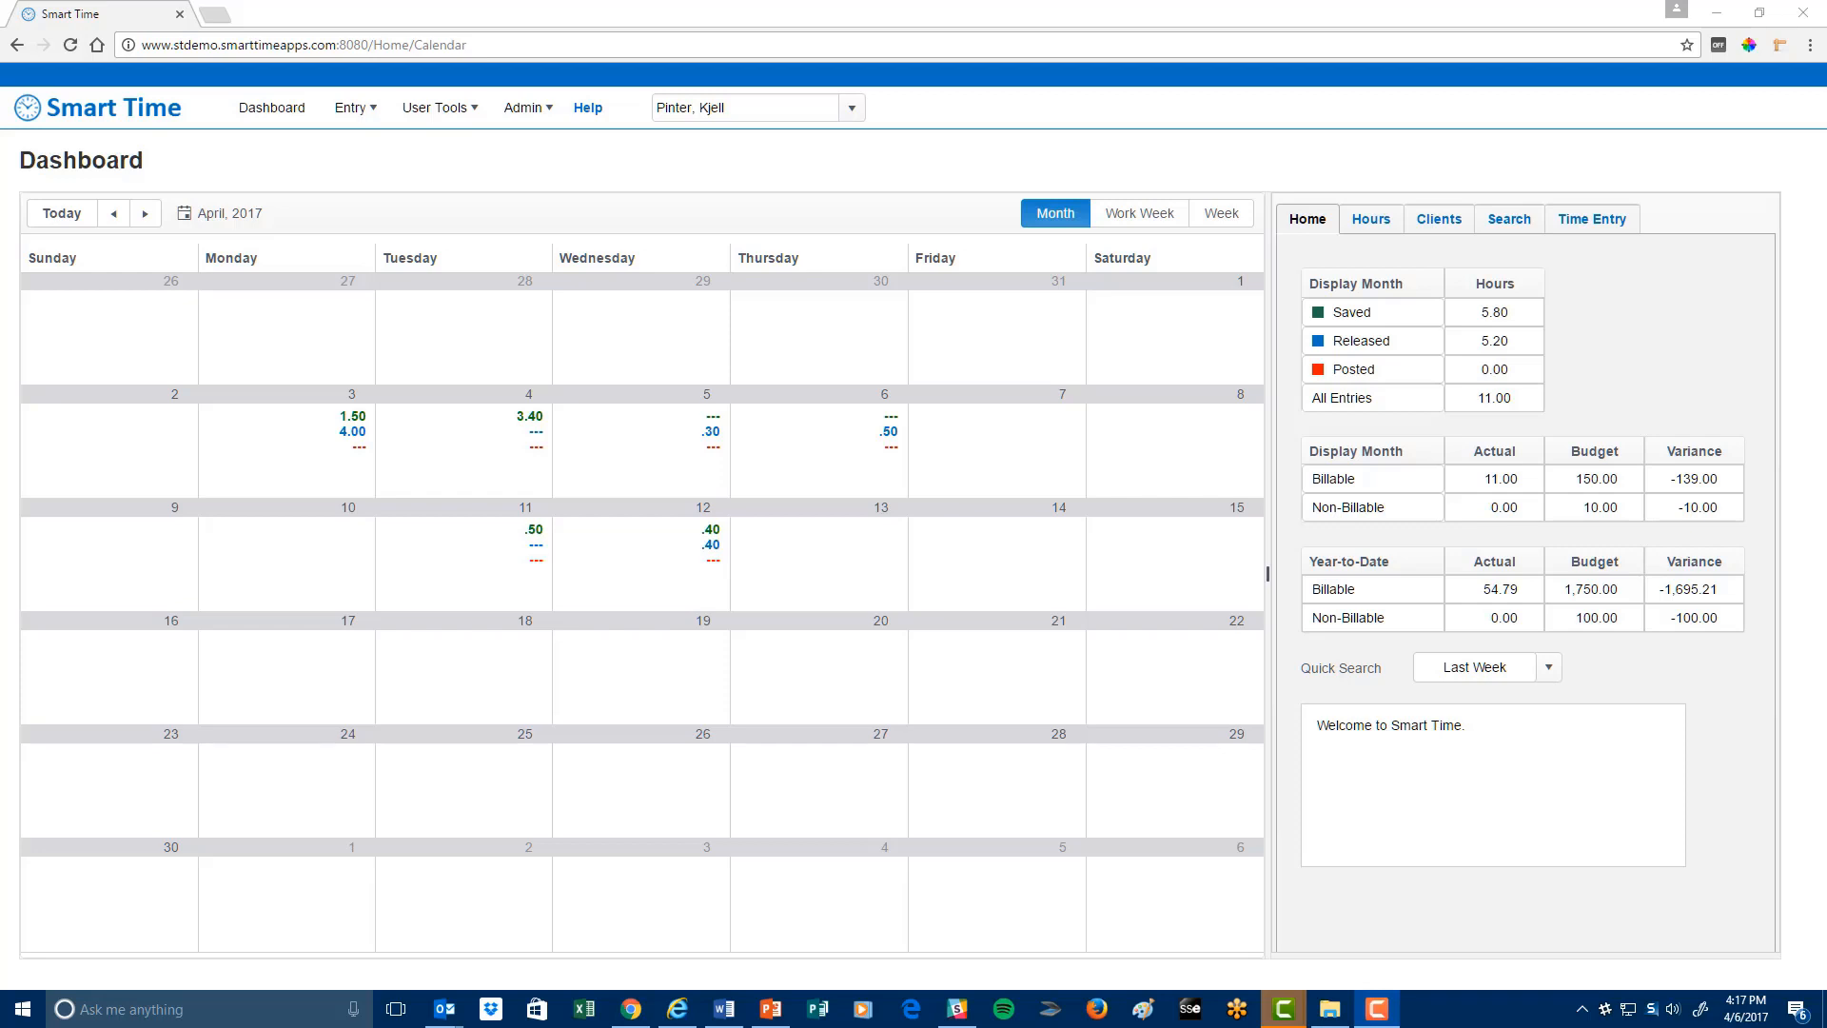
# Show the dashboard calendar as a work week and view the Tuesday 10:00 AM Conoco Fund Formation entry
pyautogui.click(1160, 219)
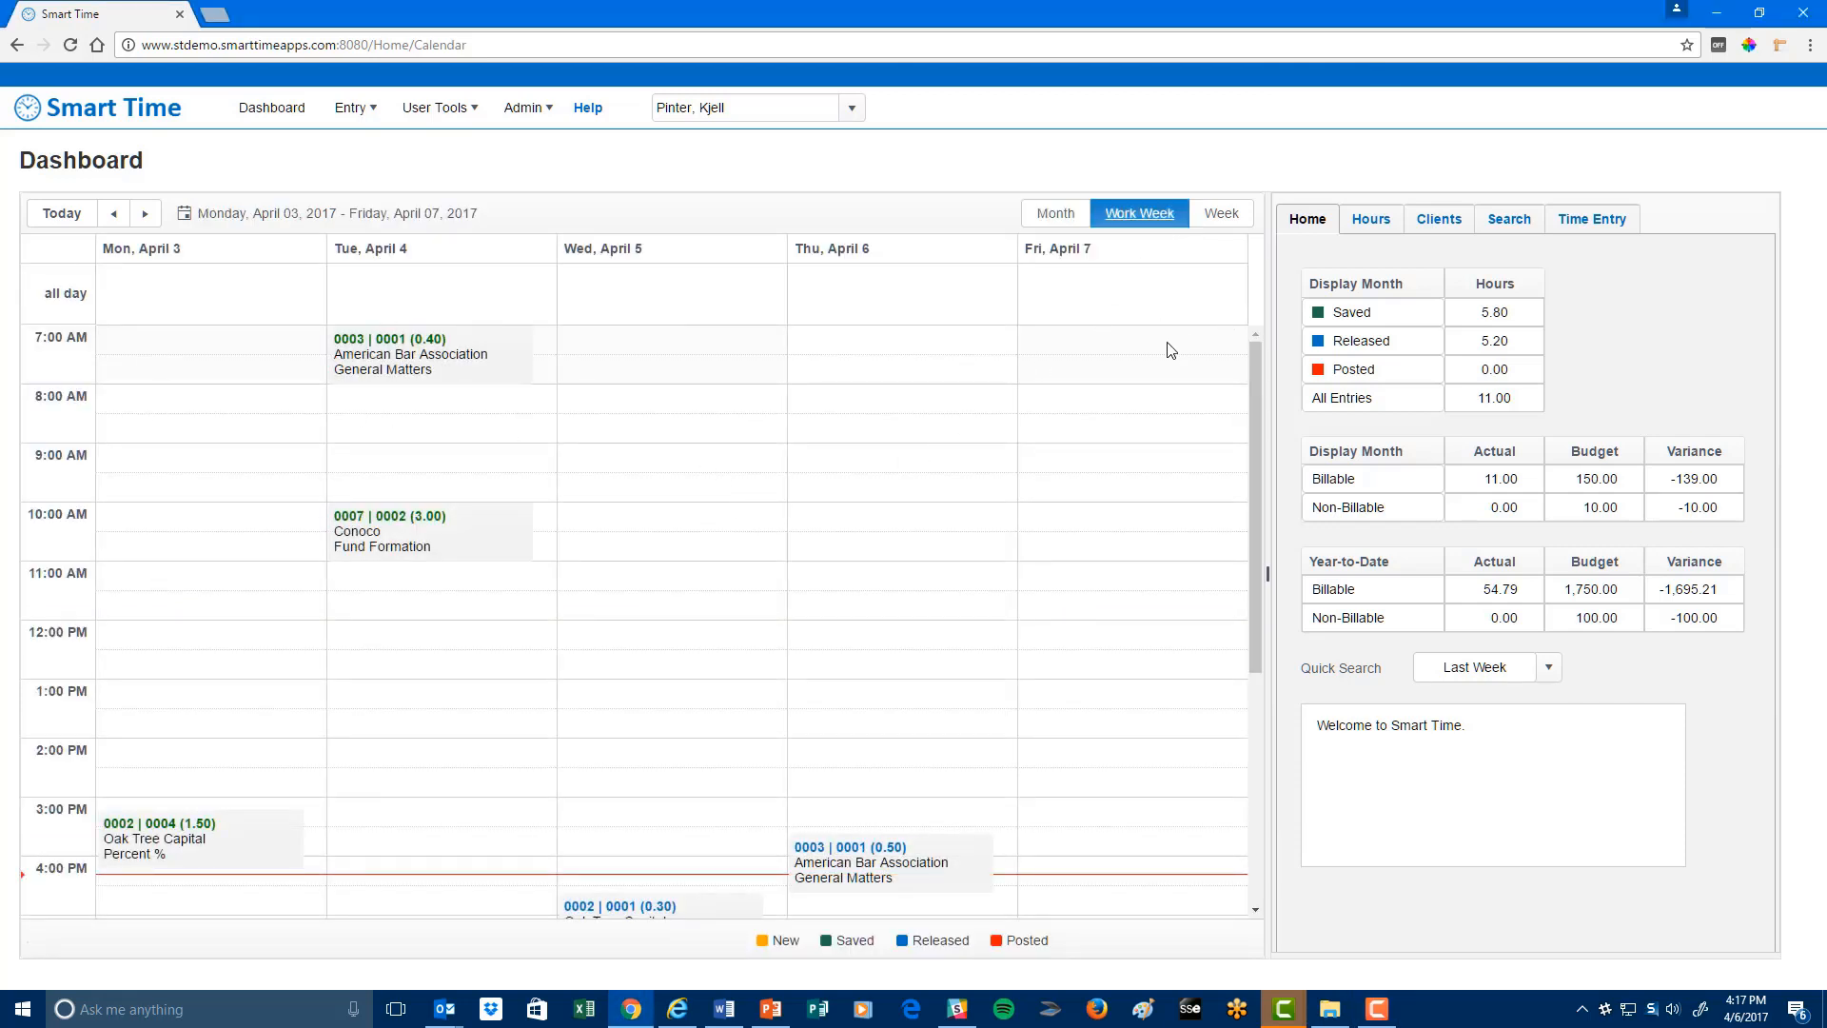
pyautogui.click(440, 531)
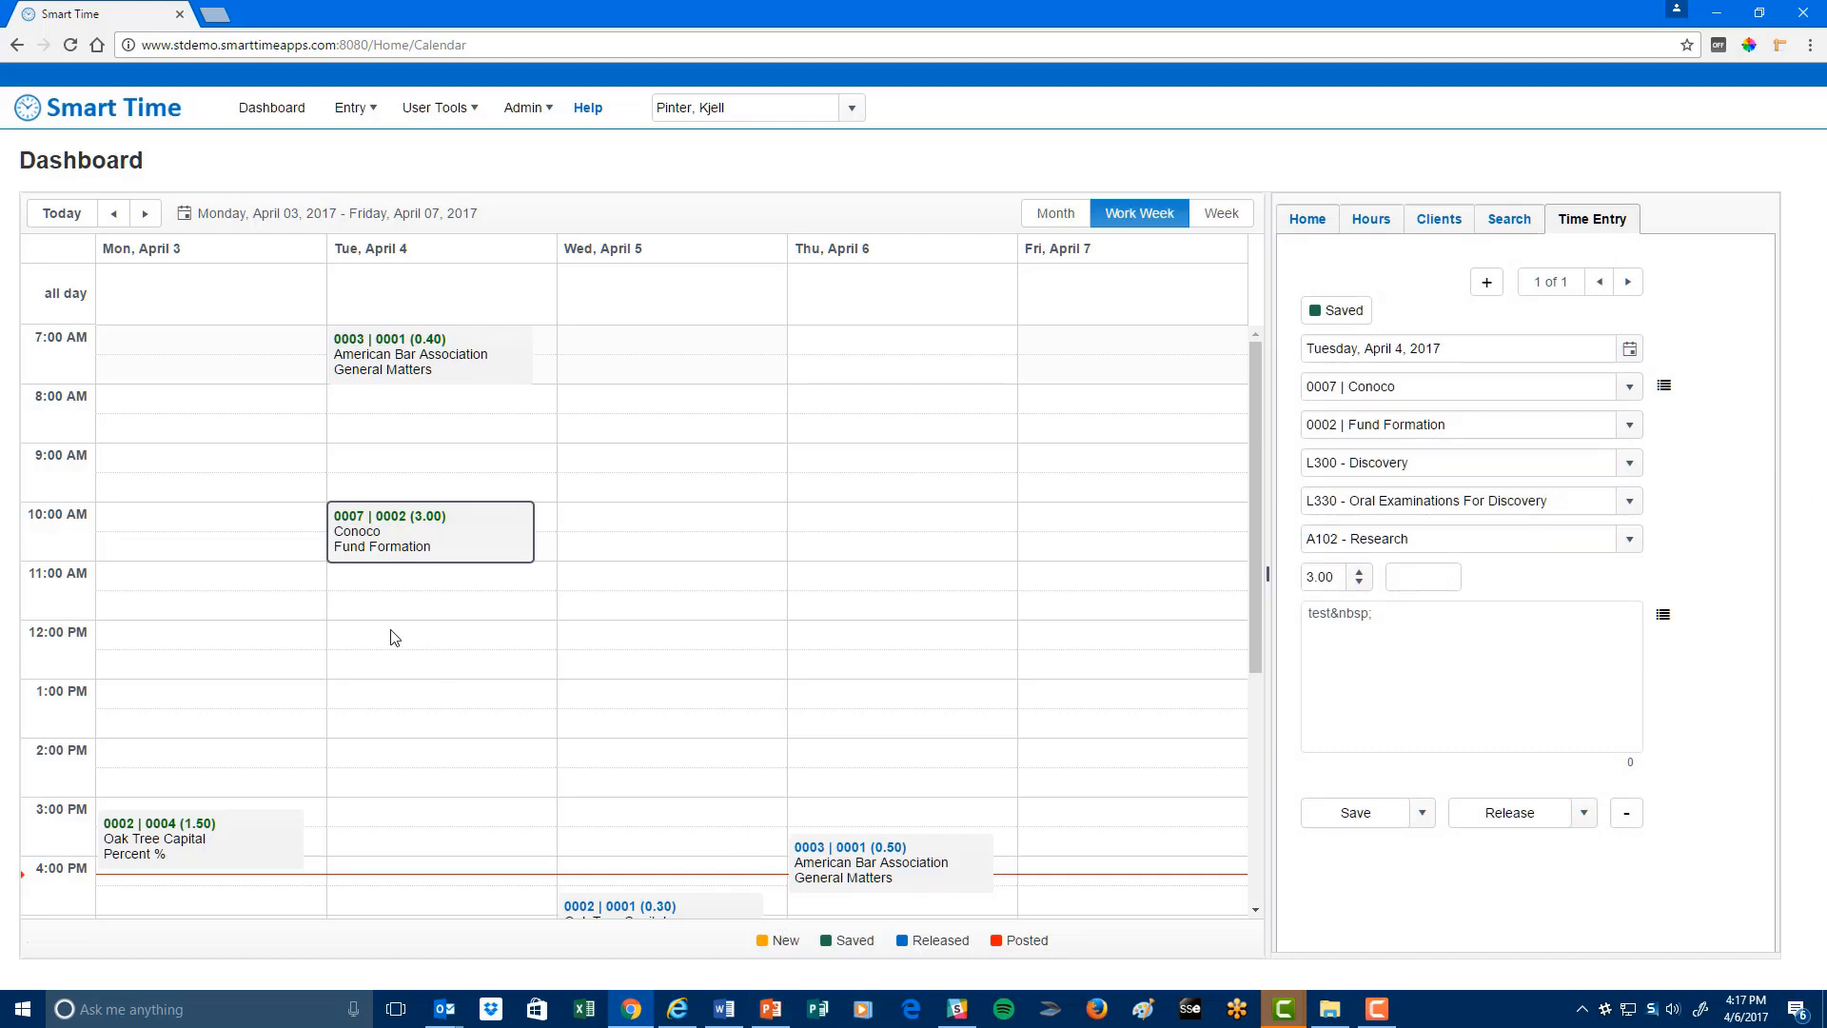
# Start a new time entry from the 12:00 PM to 2:00 PM slot on Tuesday, April 4
pyautogui.moveTo(387, 636); pyautogui.dragTo(388, 733)
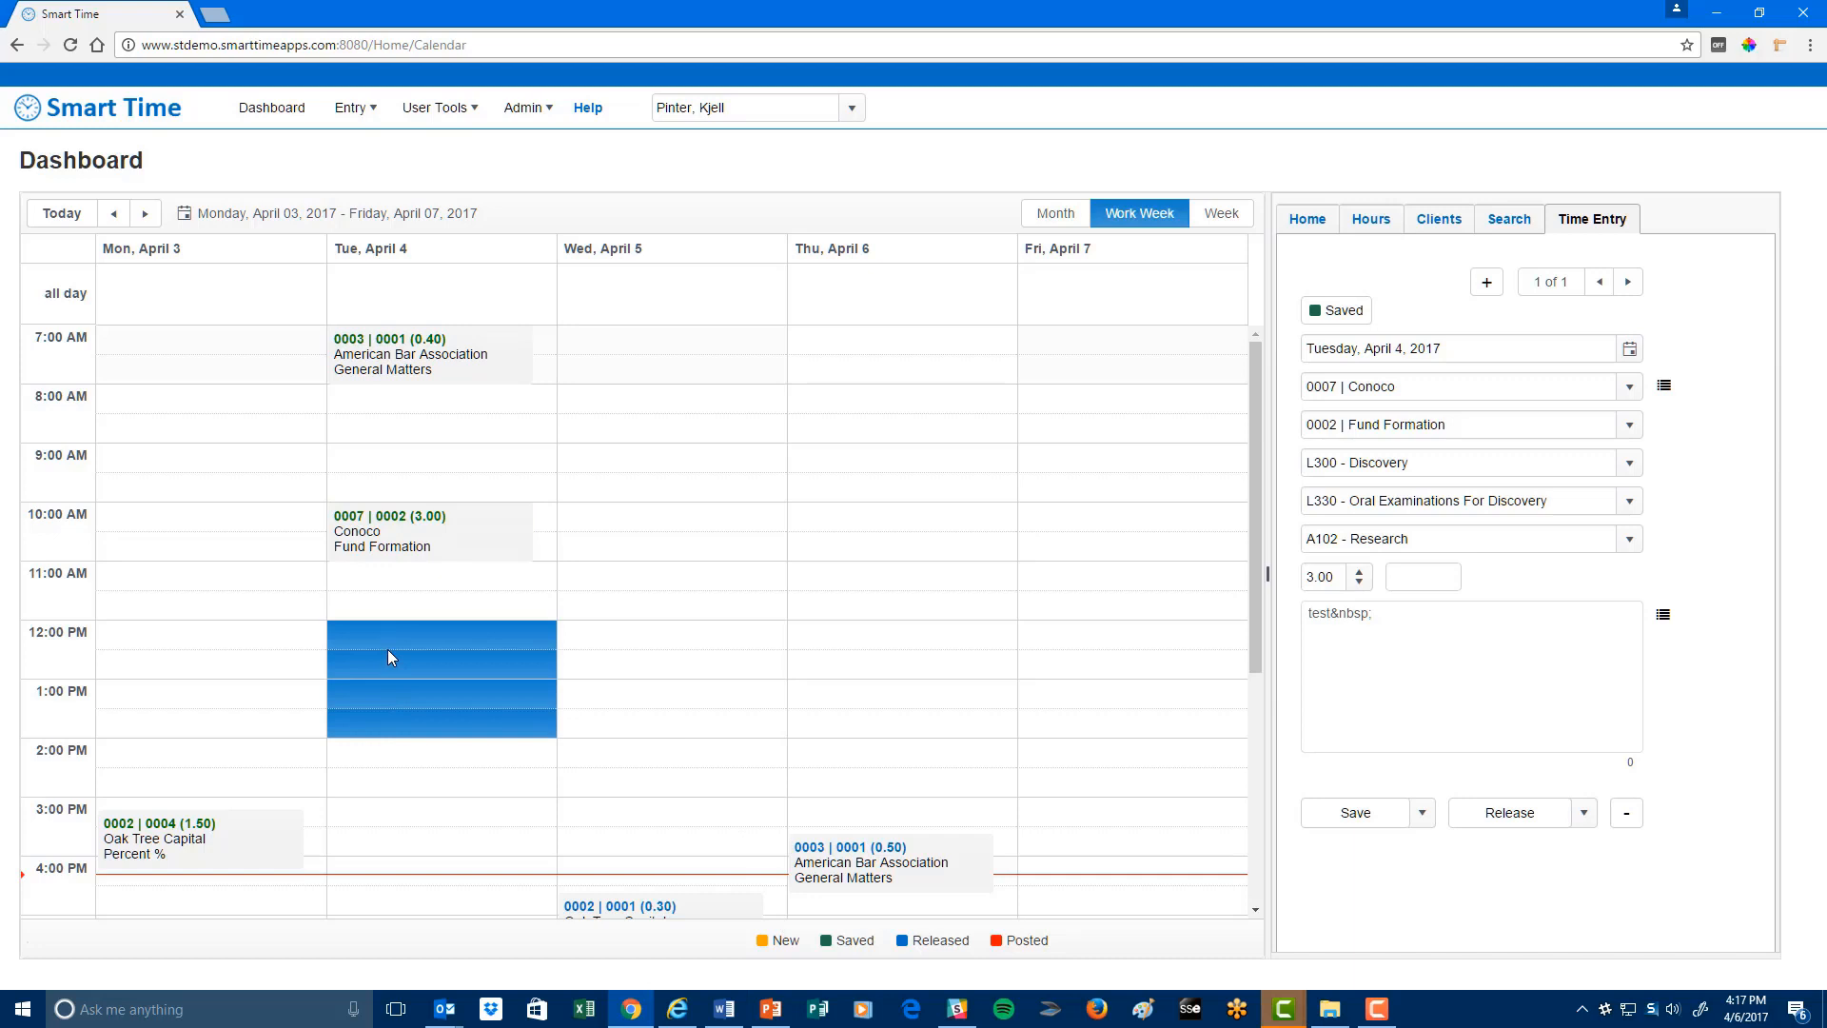
pyautogui.rightClick(386, 649)
pyautogui.click(409, 693)
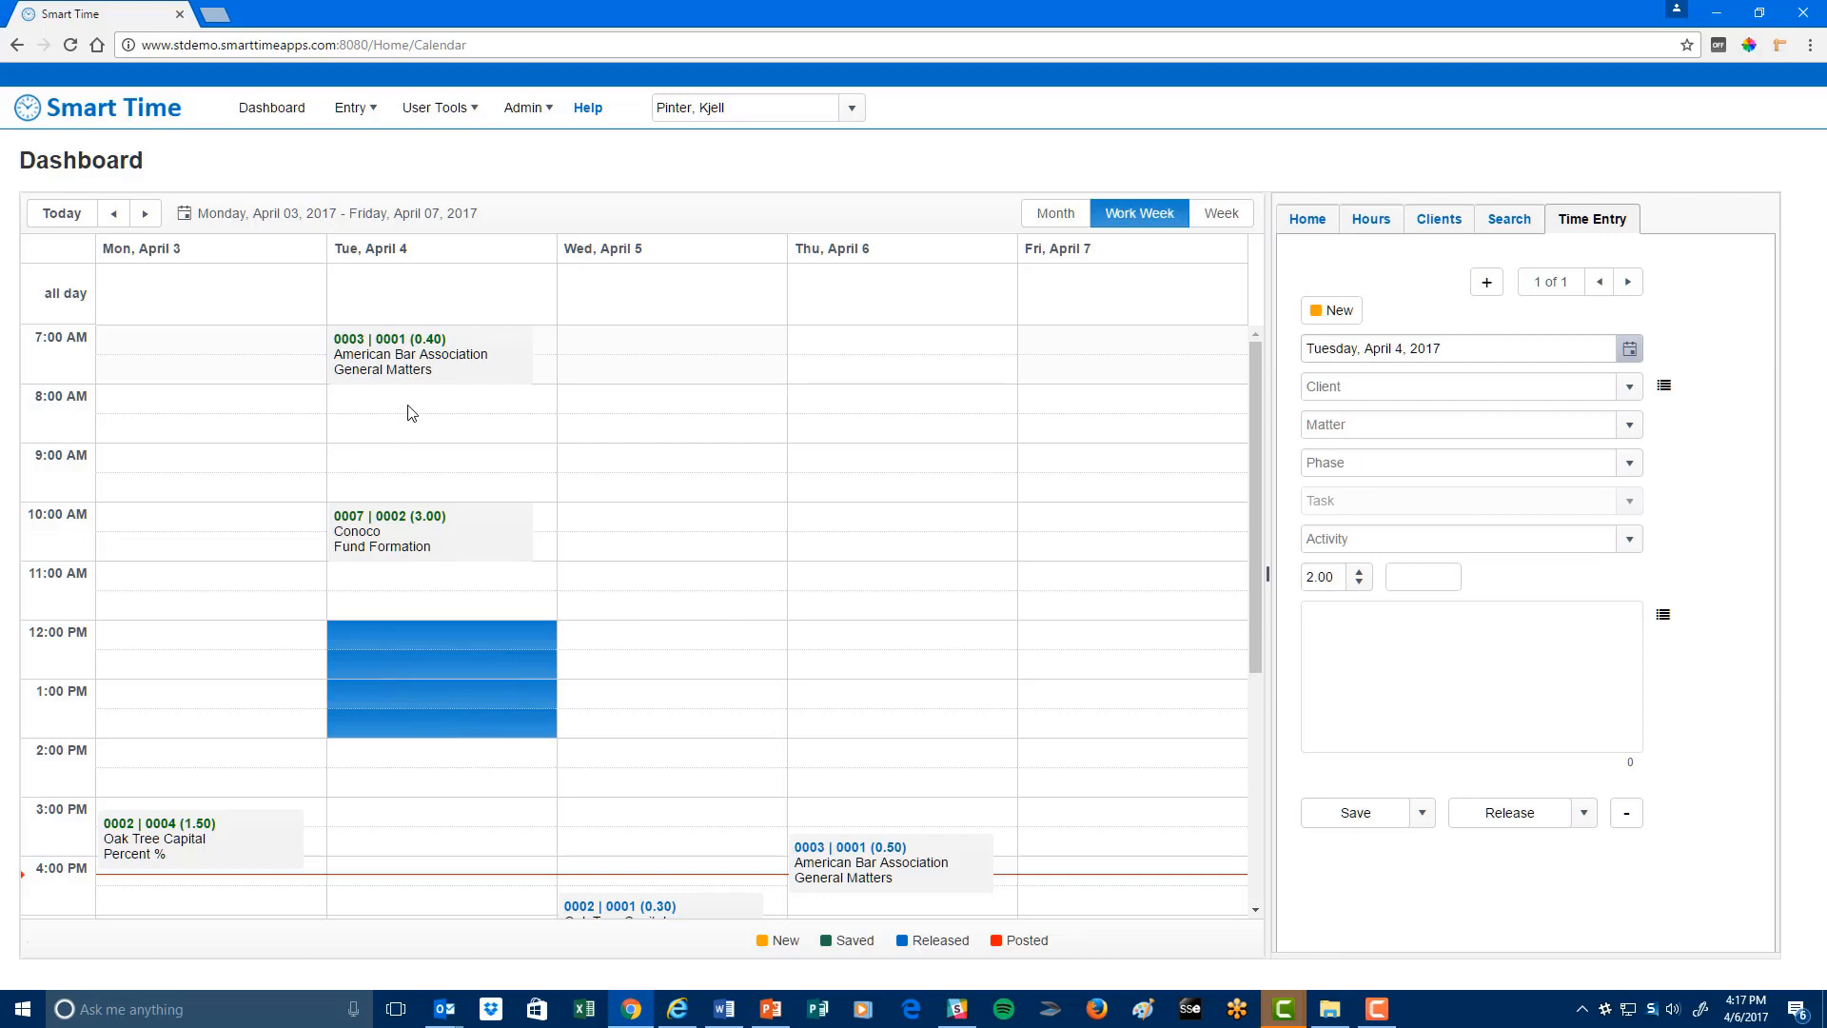
# Run a Gap Analysis for 8:00 AM to 10:00 AM on Tuesday, April 4, and select the 9:00 AM email event
pyautogui.moveTo(415, 410); pyautogui.dragTo(413, 489)
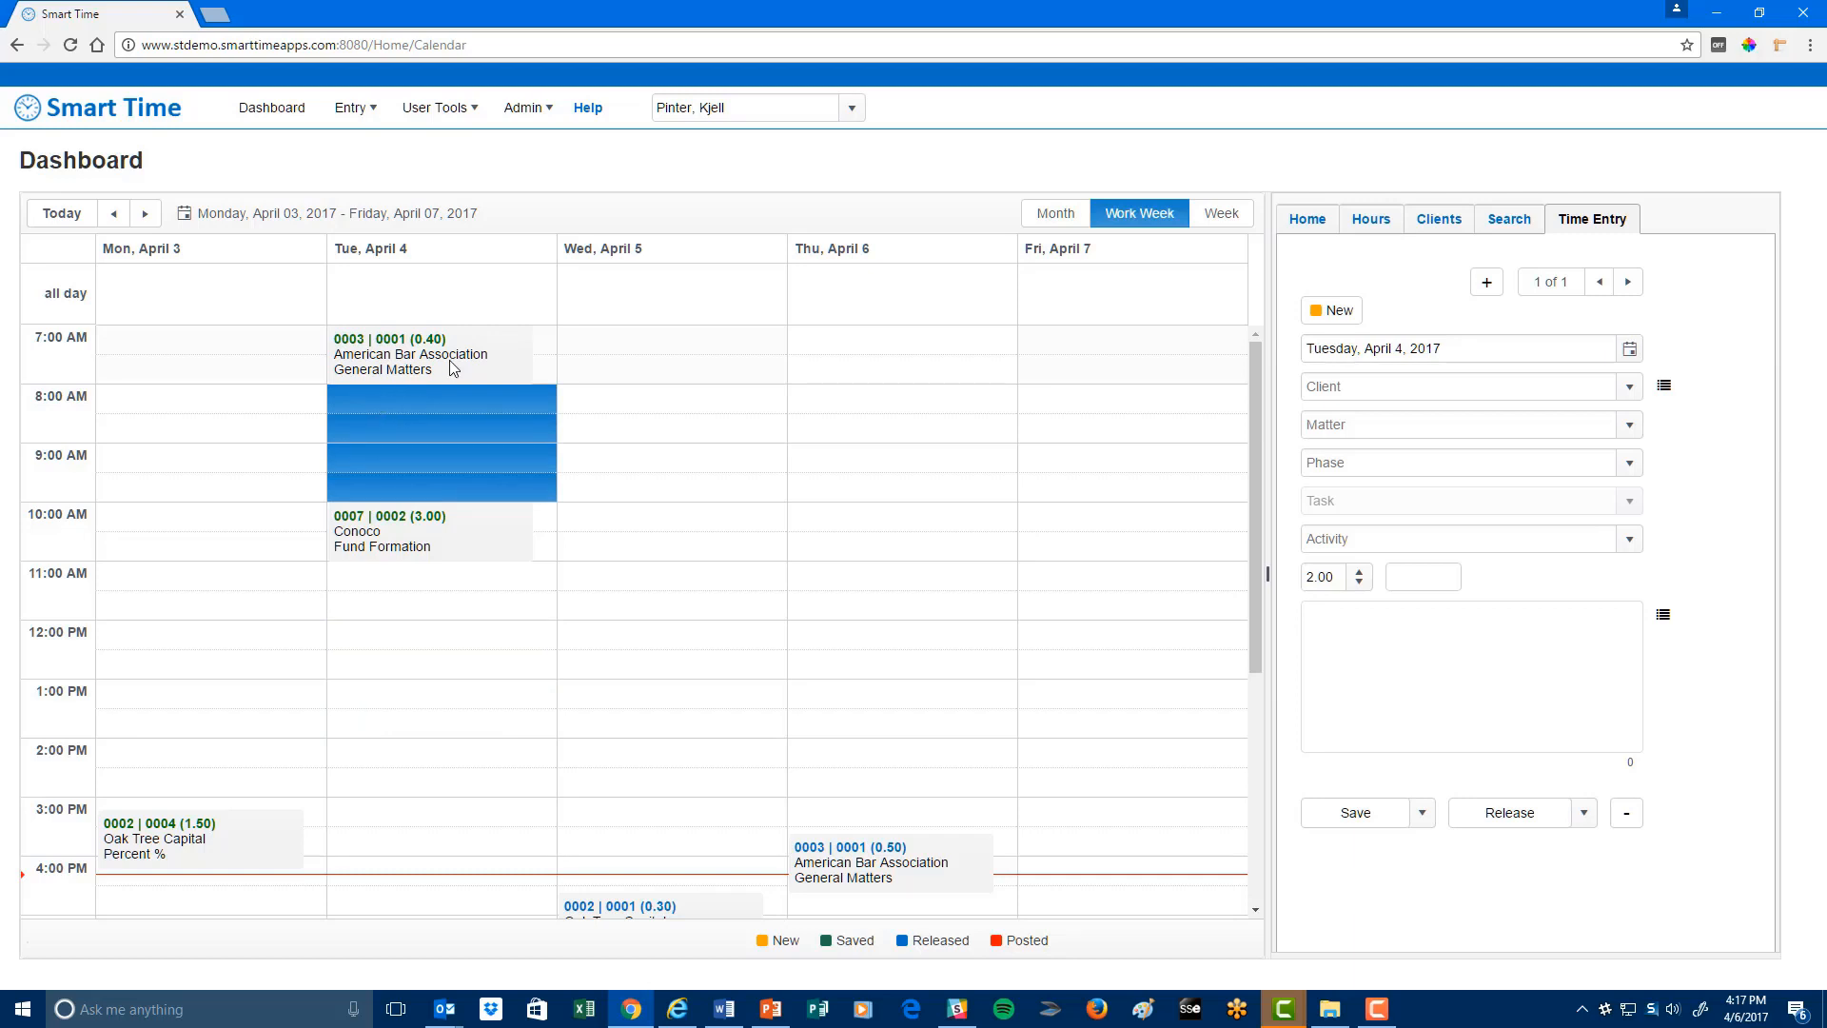
pyautogui.rightClick(384, 443)
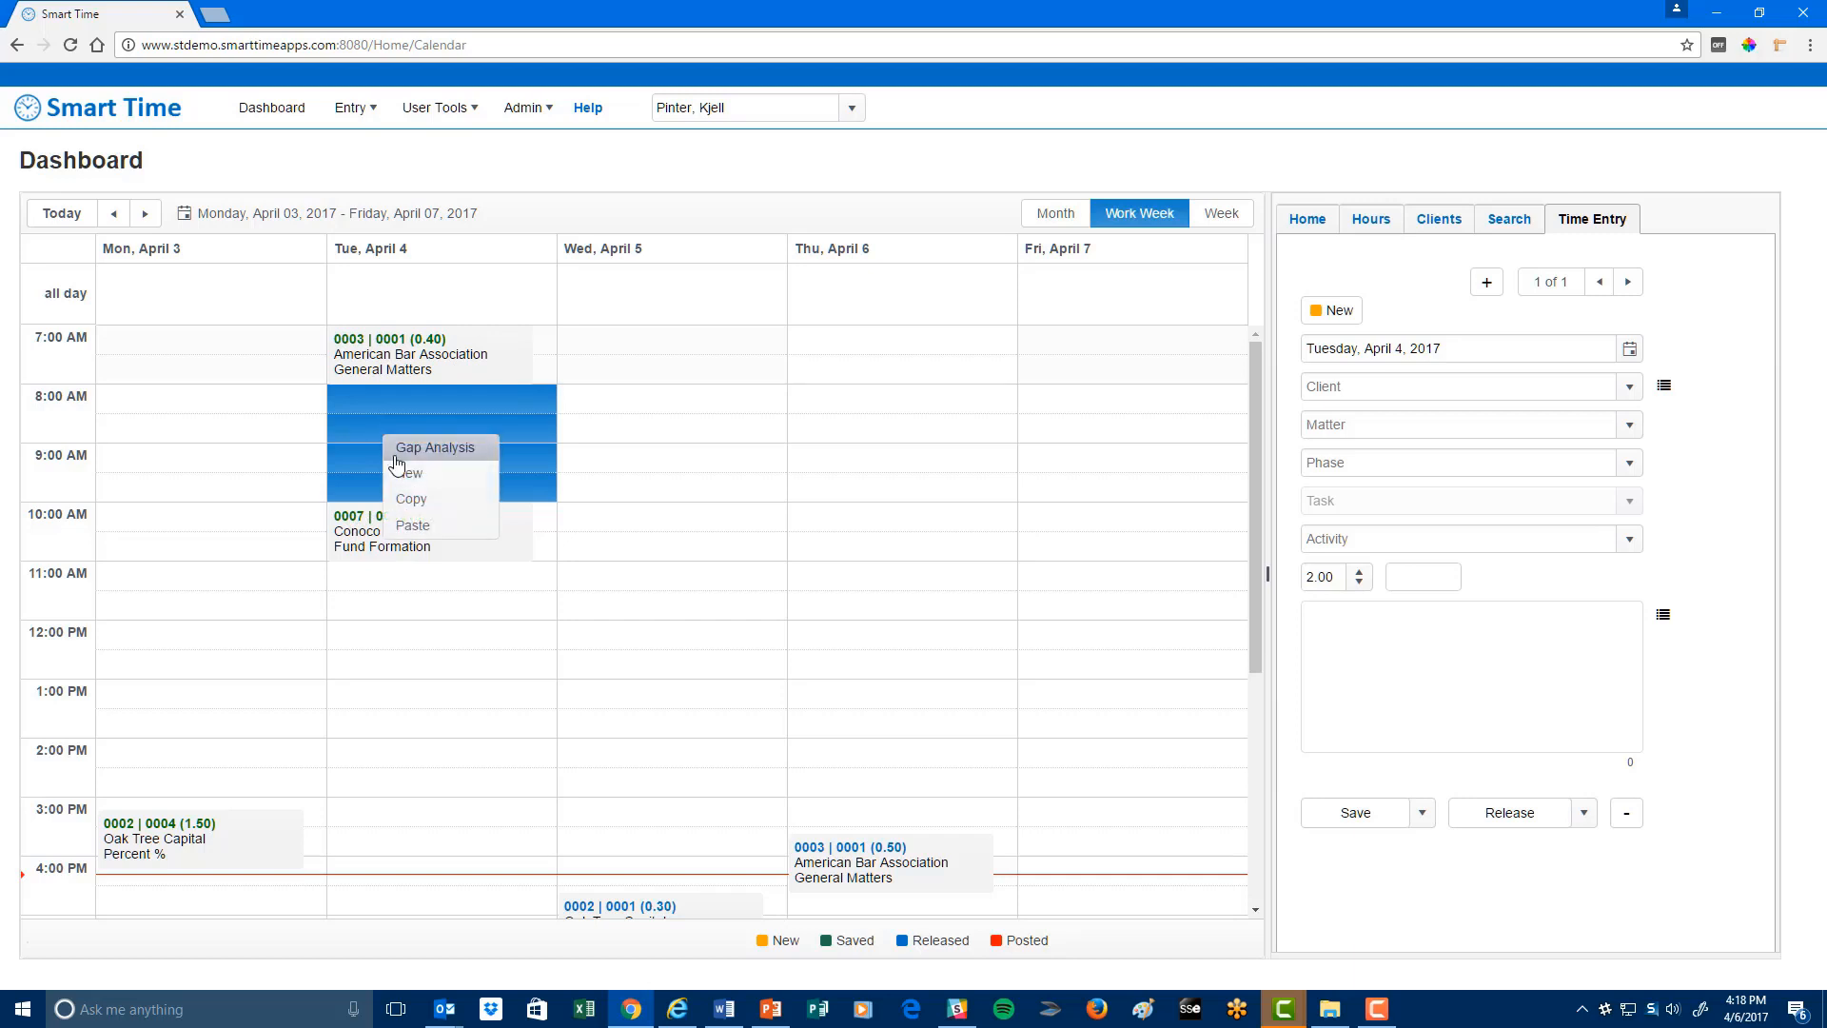
pyautogui.click(400, 455)
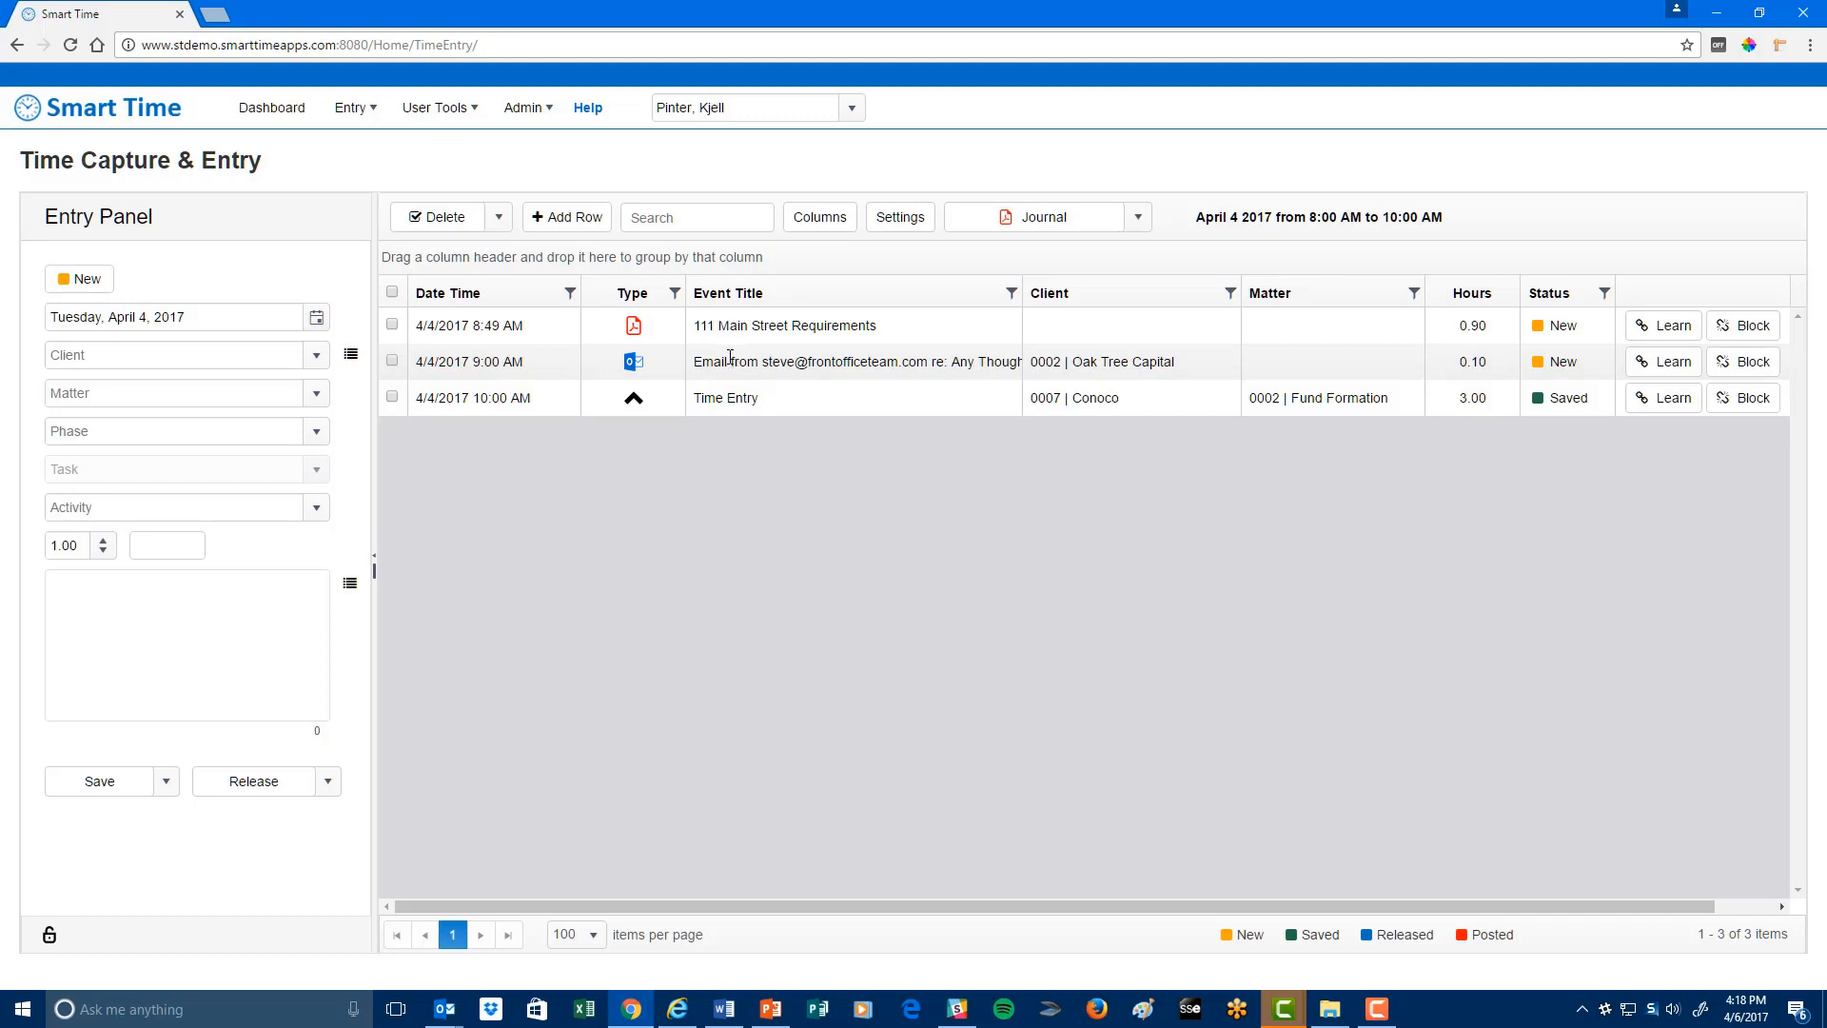
pyautogui.click(728, 365)
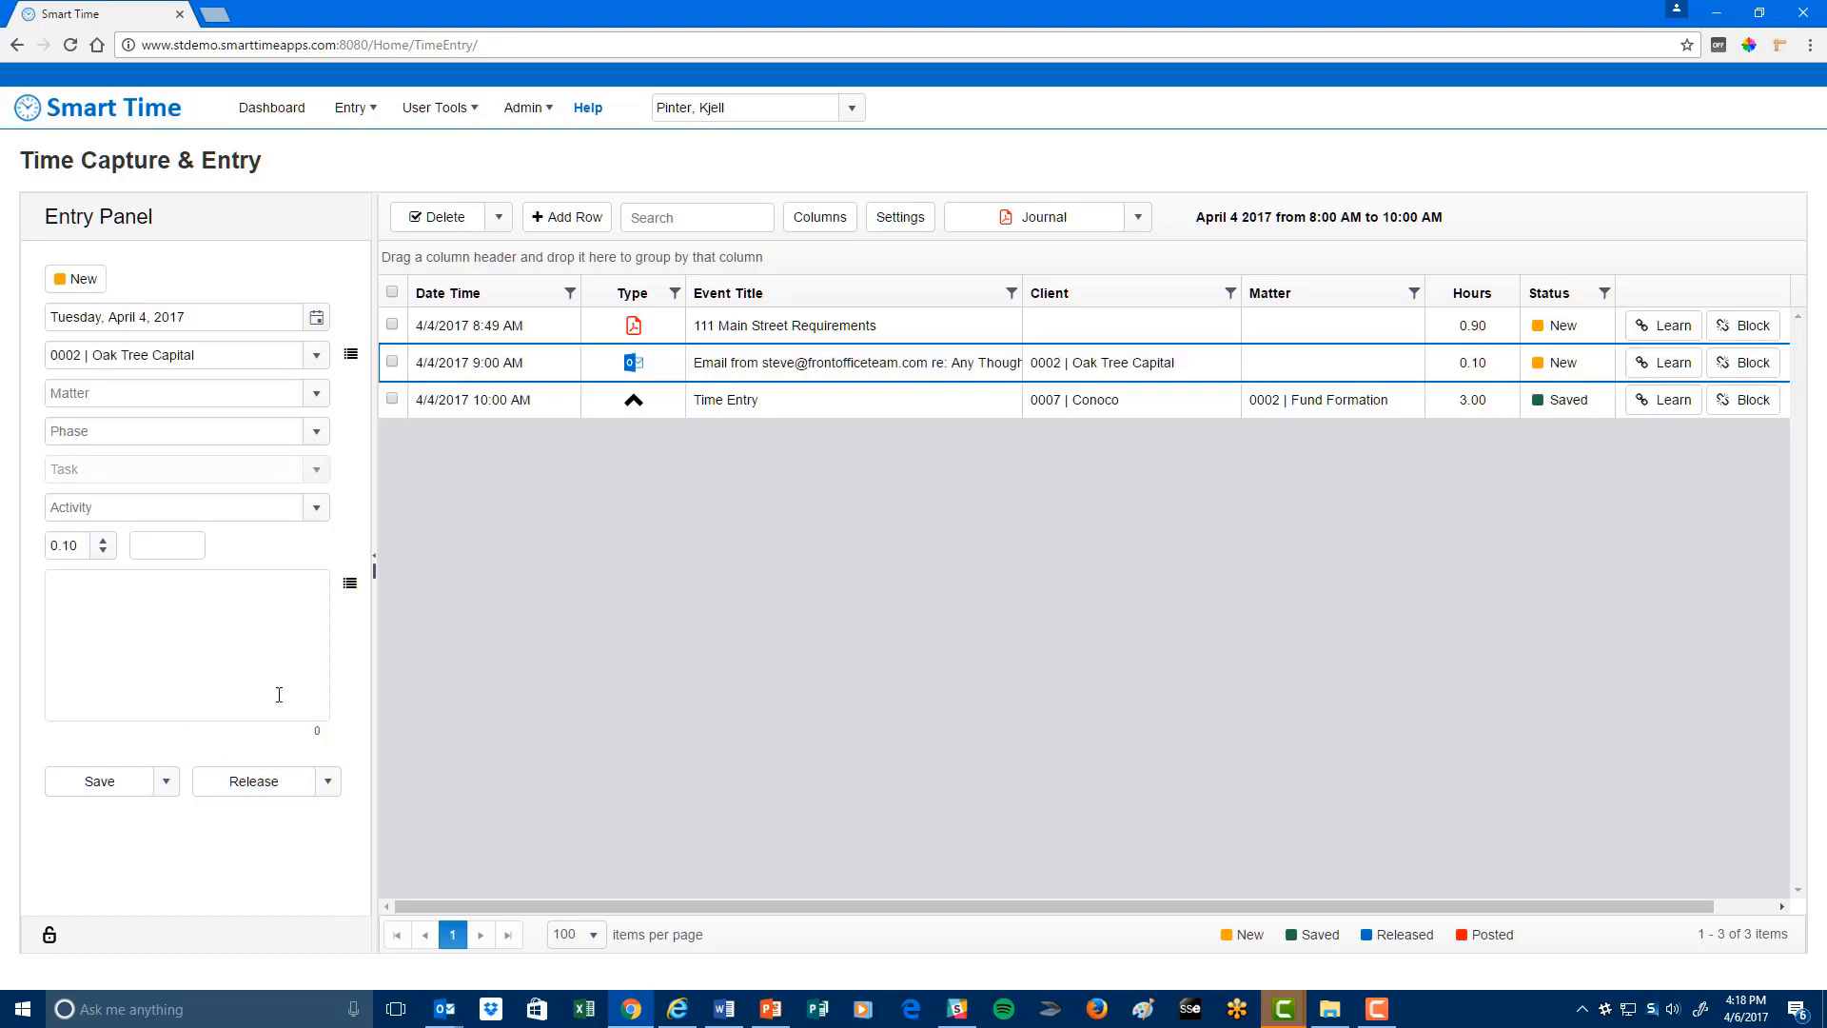
pyautogui.click(739, 348)
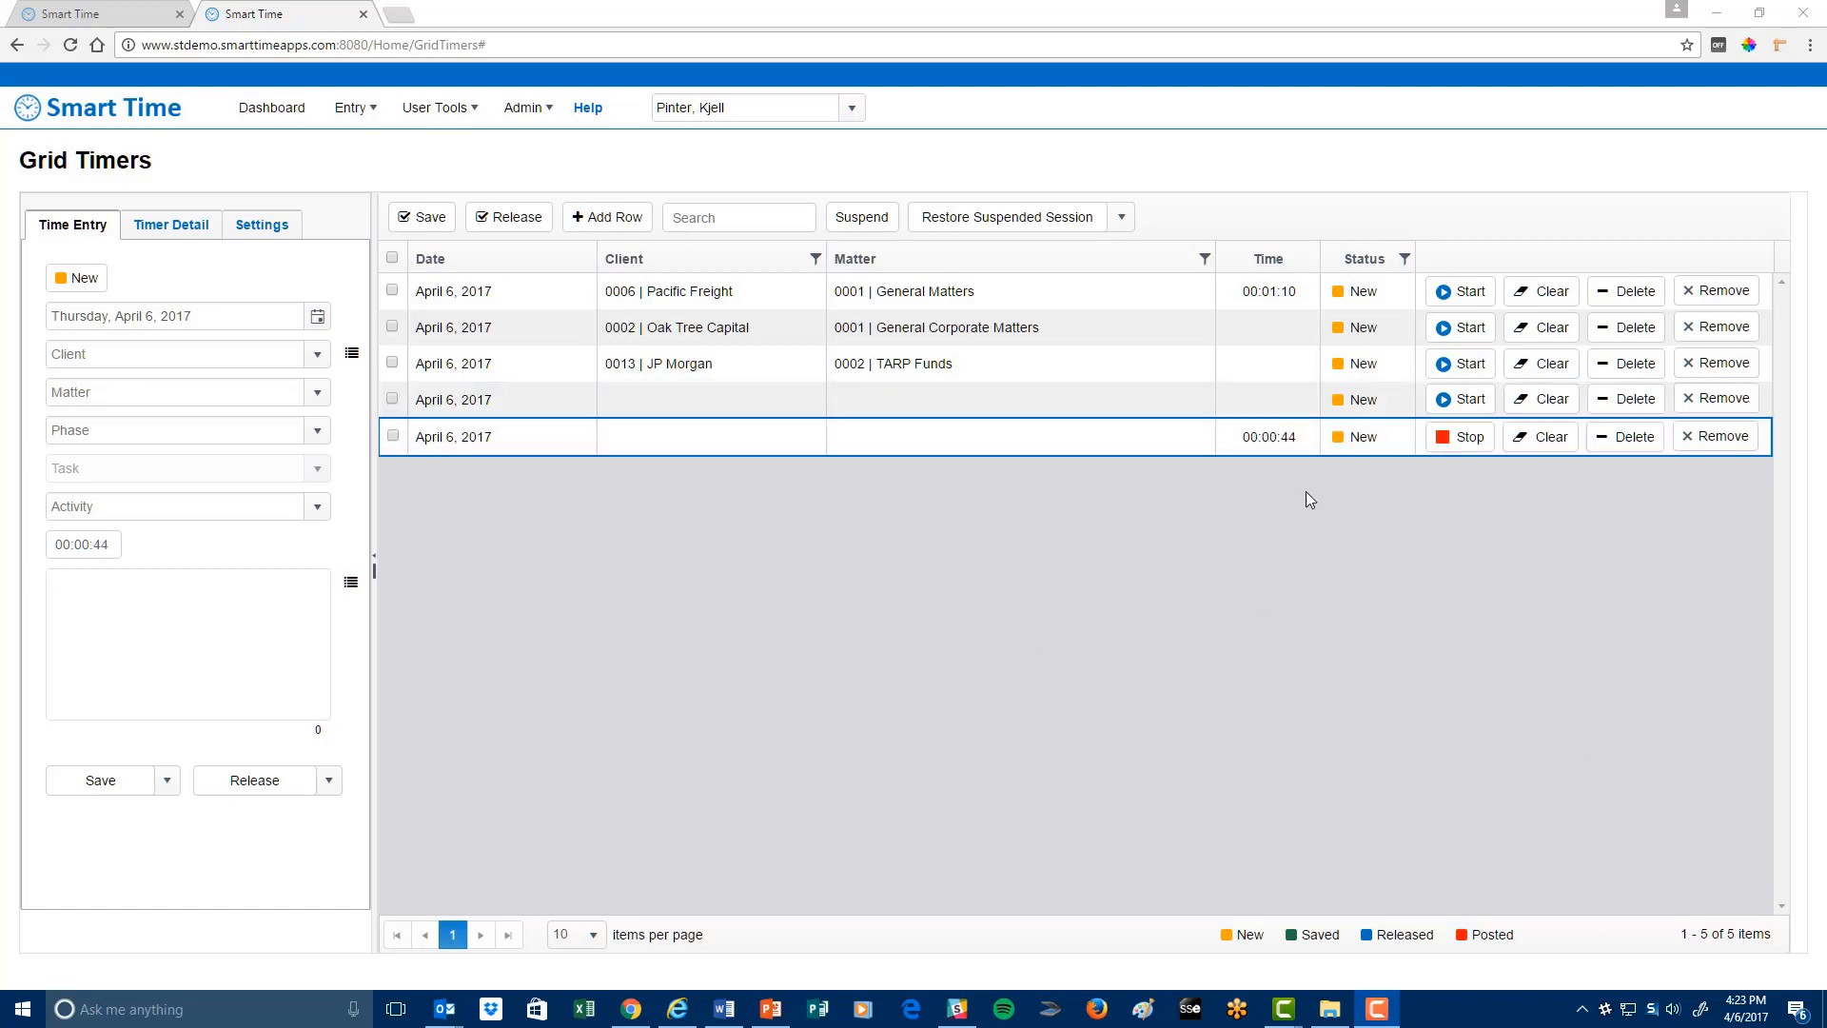
# Start the Pacific Freight General Matters timer and check the timer detail of the selected blank row before returning to its time entry
pyautogui.click(1471, 293)
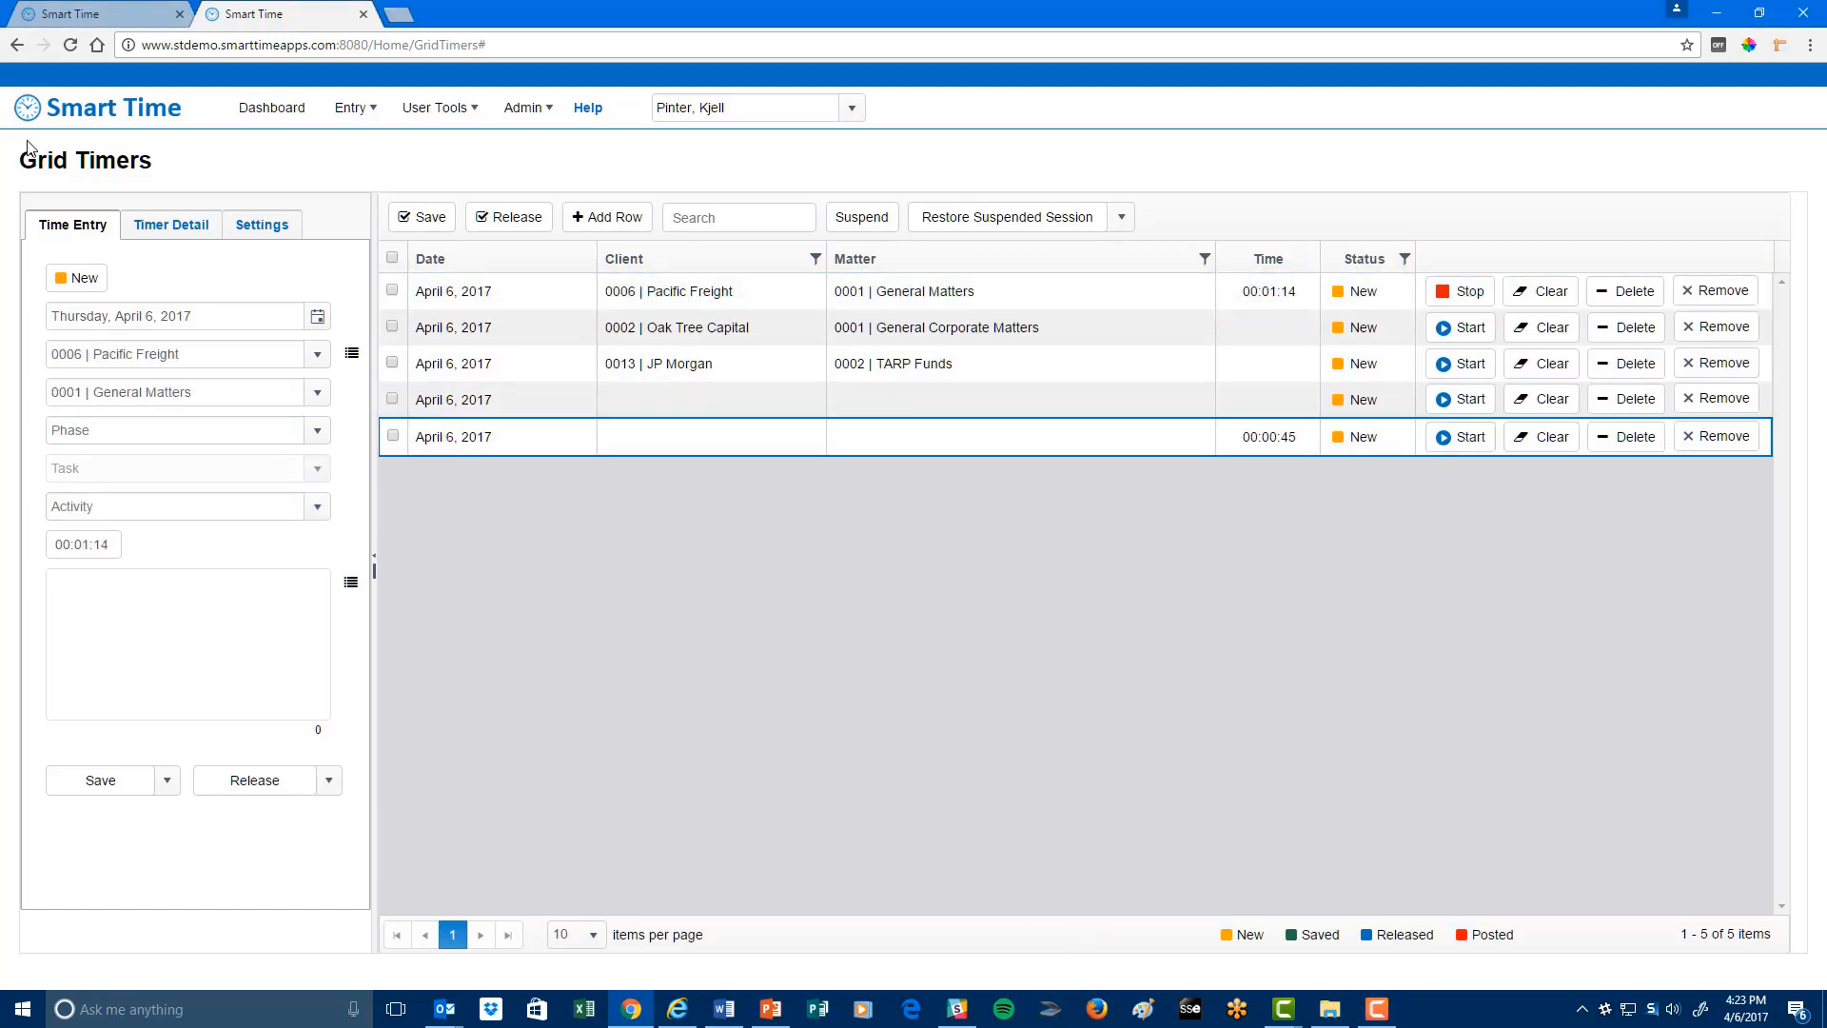
pyautogui.click(156, 229)
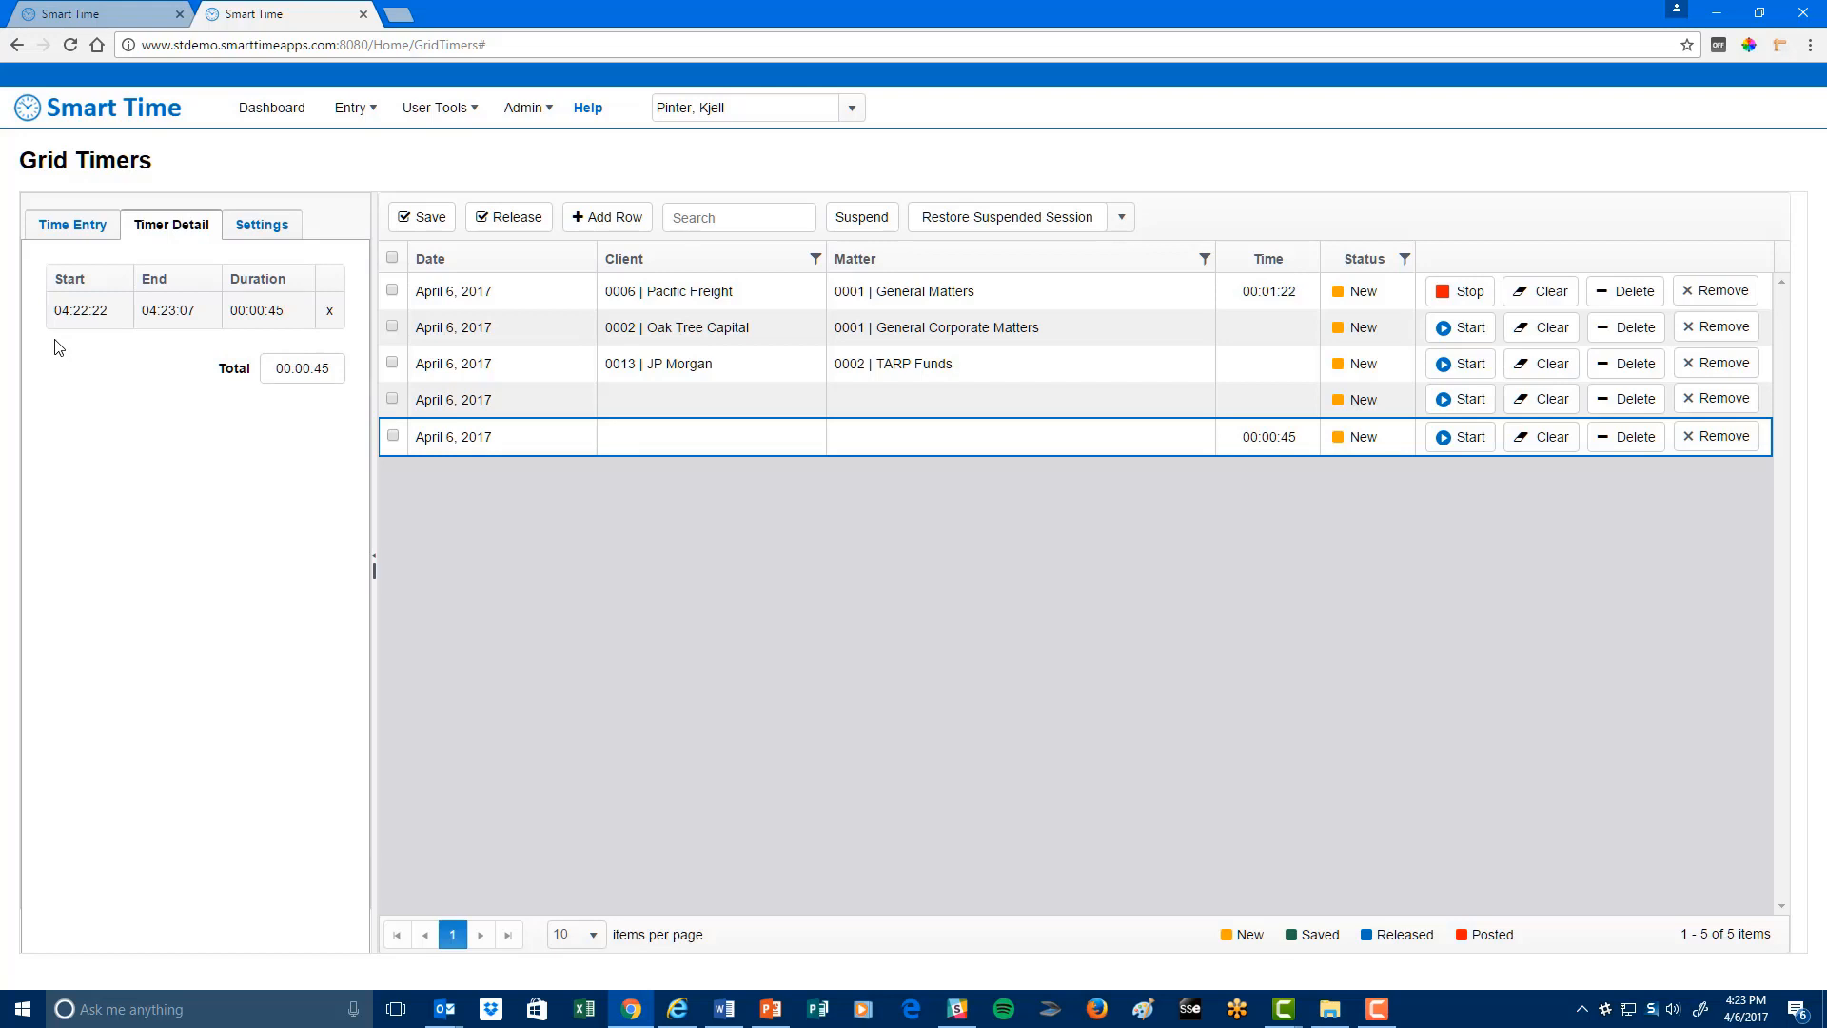
pyautogui.click(62, 231)
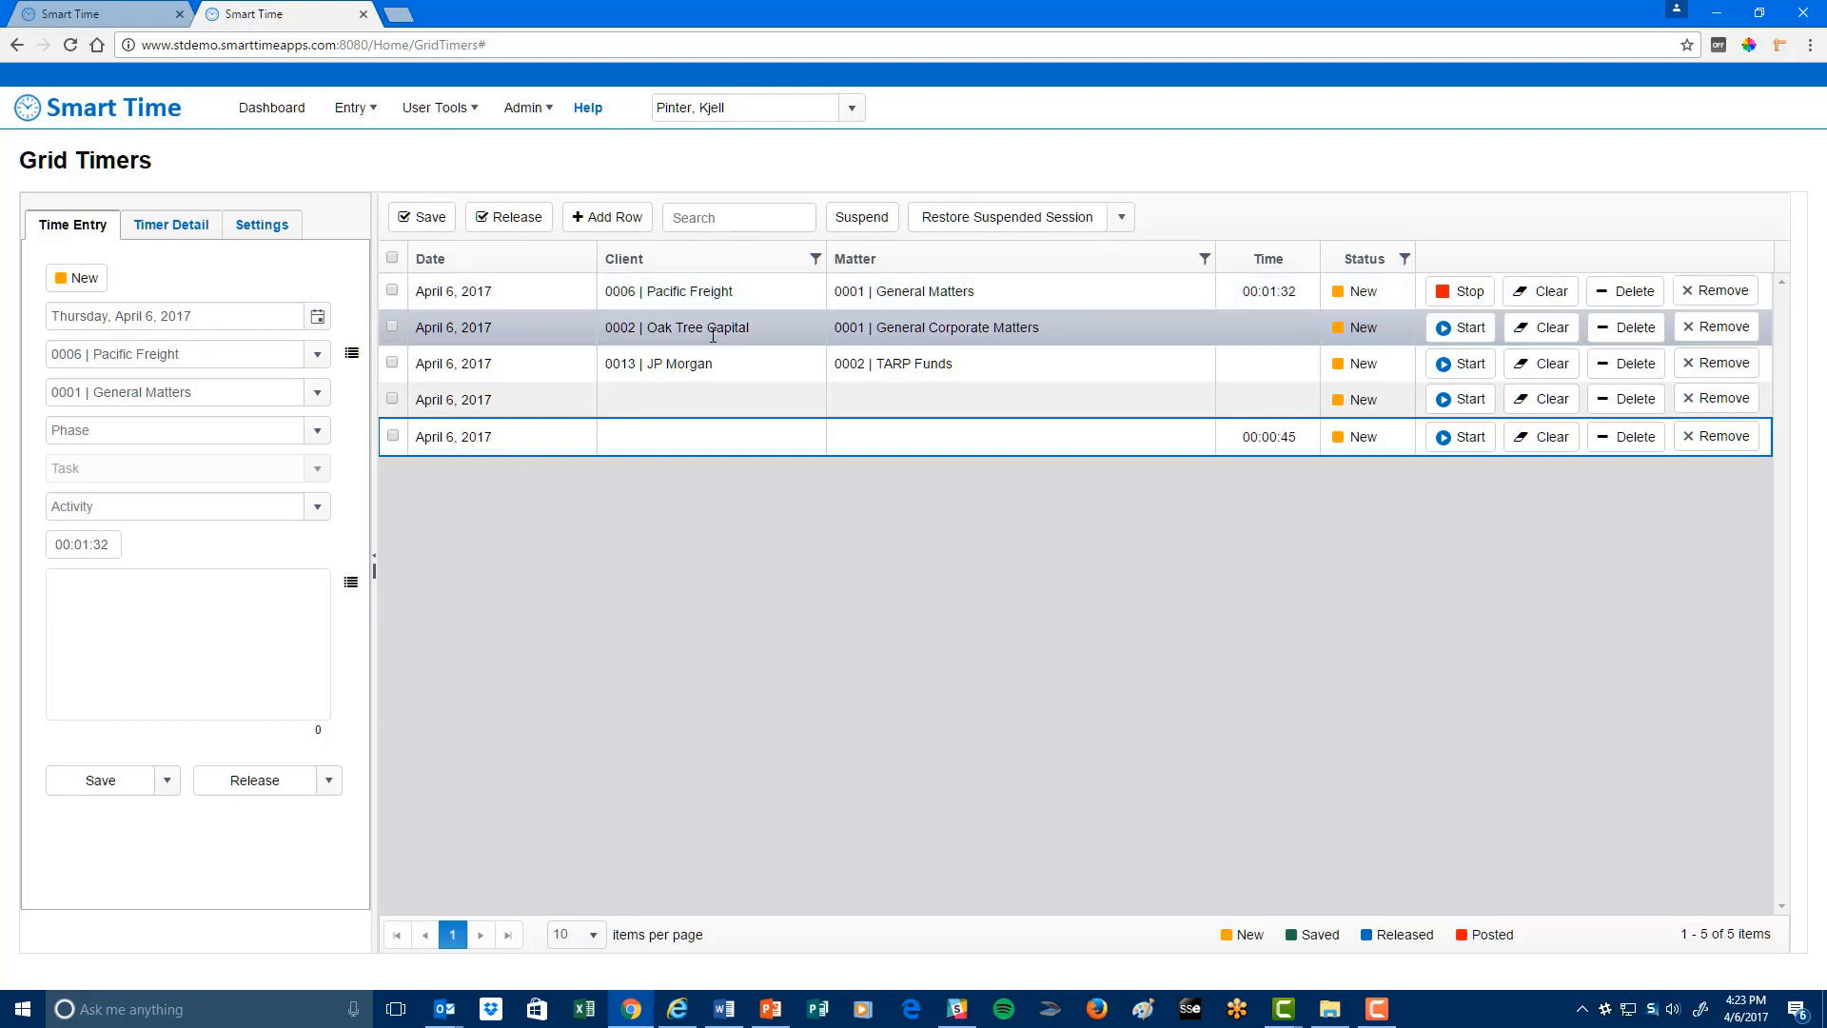
# Select the Oak Tree Capital timer and load the fourth saved preset into the grid timers
pyautogui.click(685, 328)
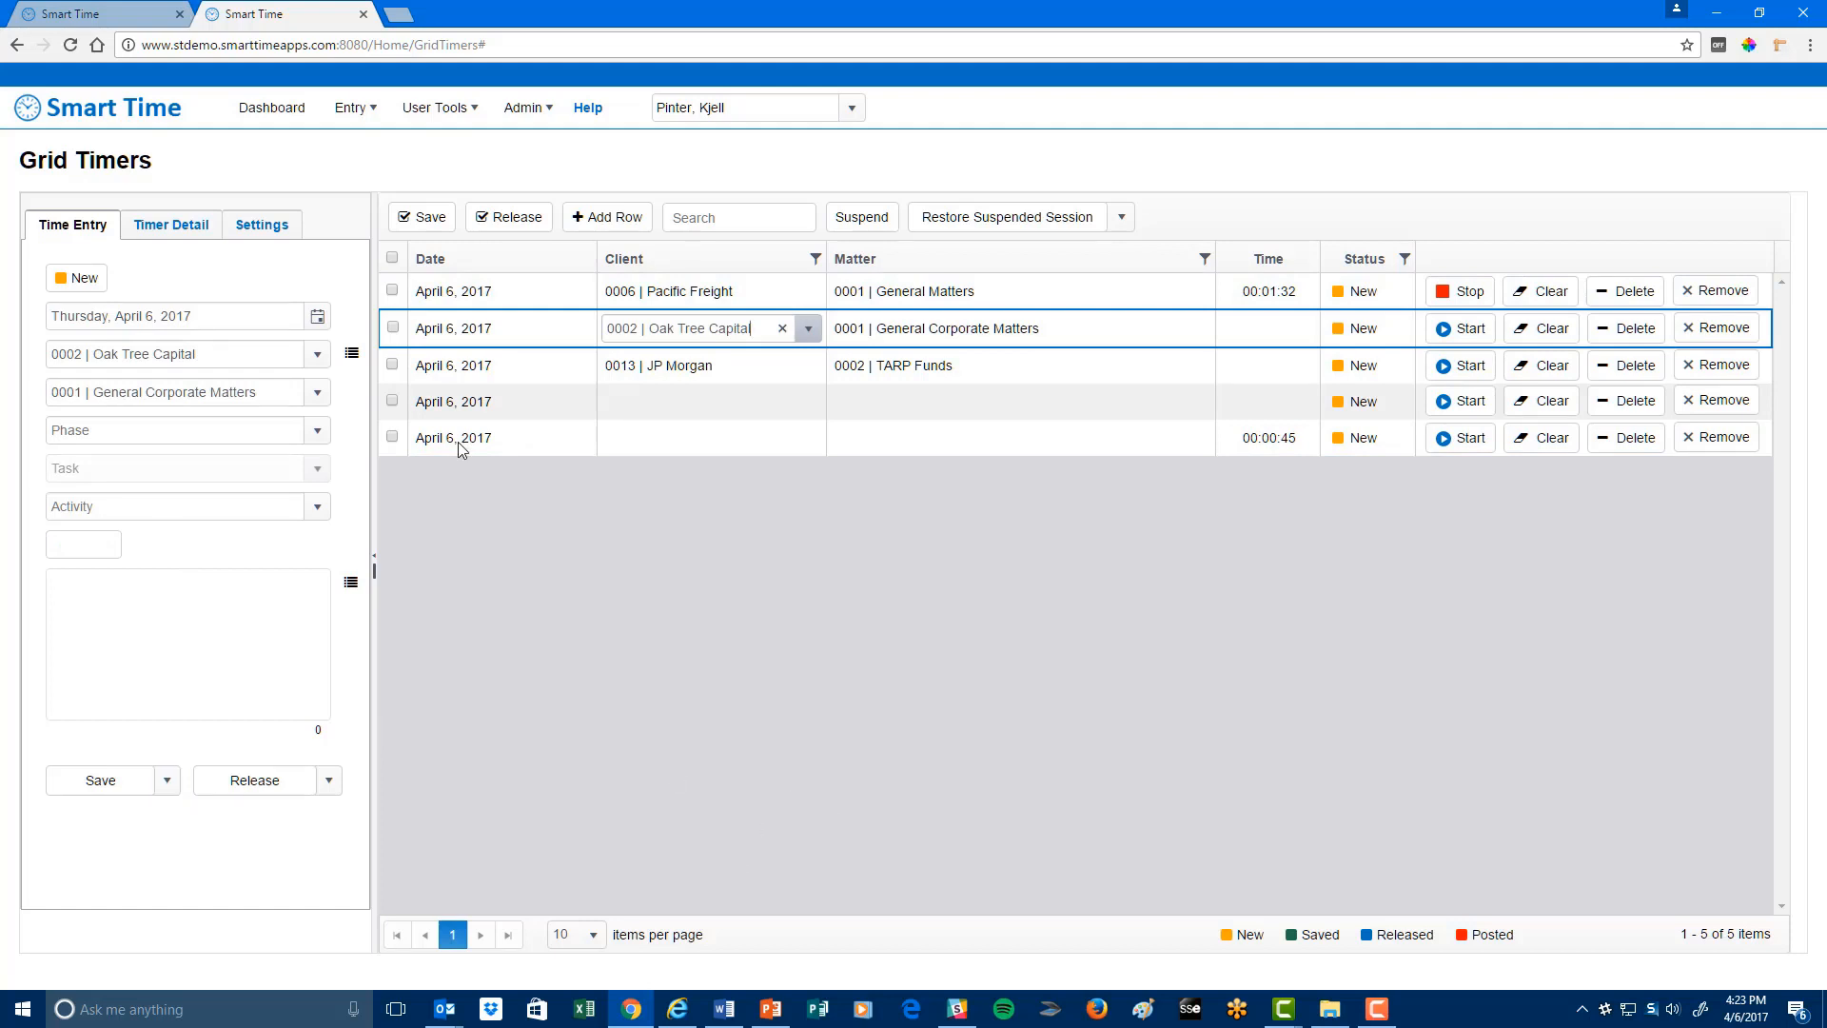
pyautogui.click(252, 234)
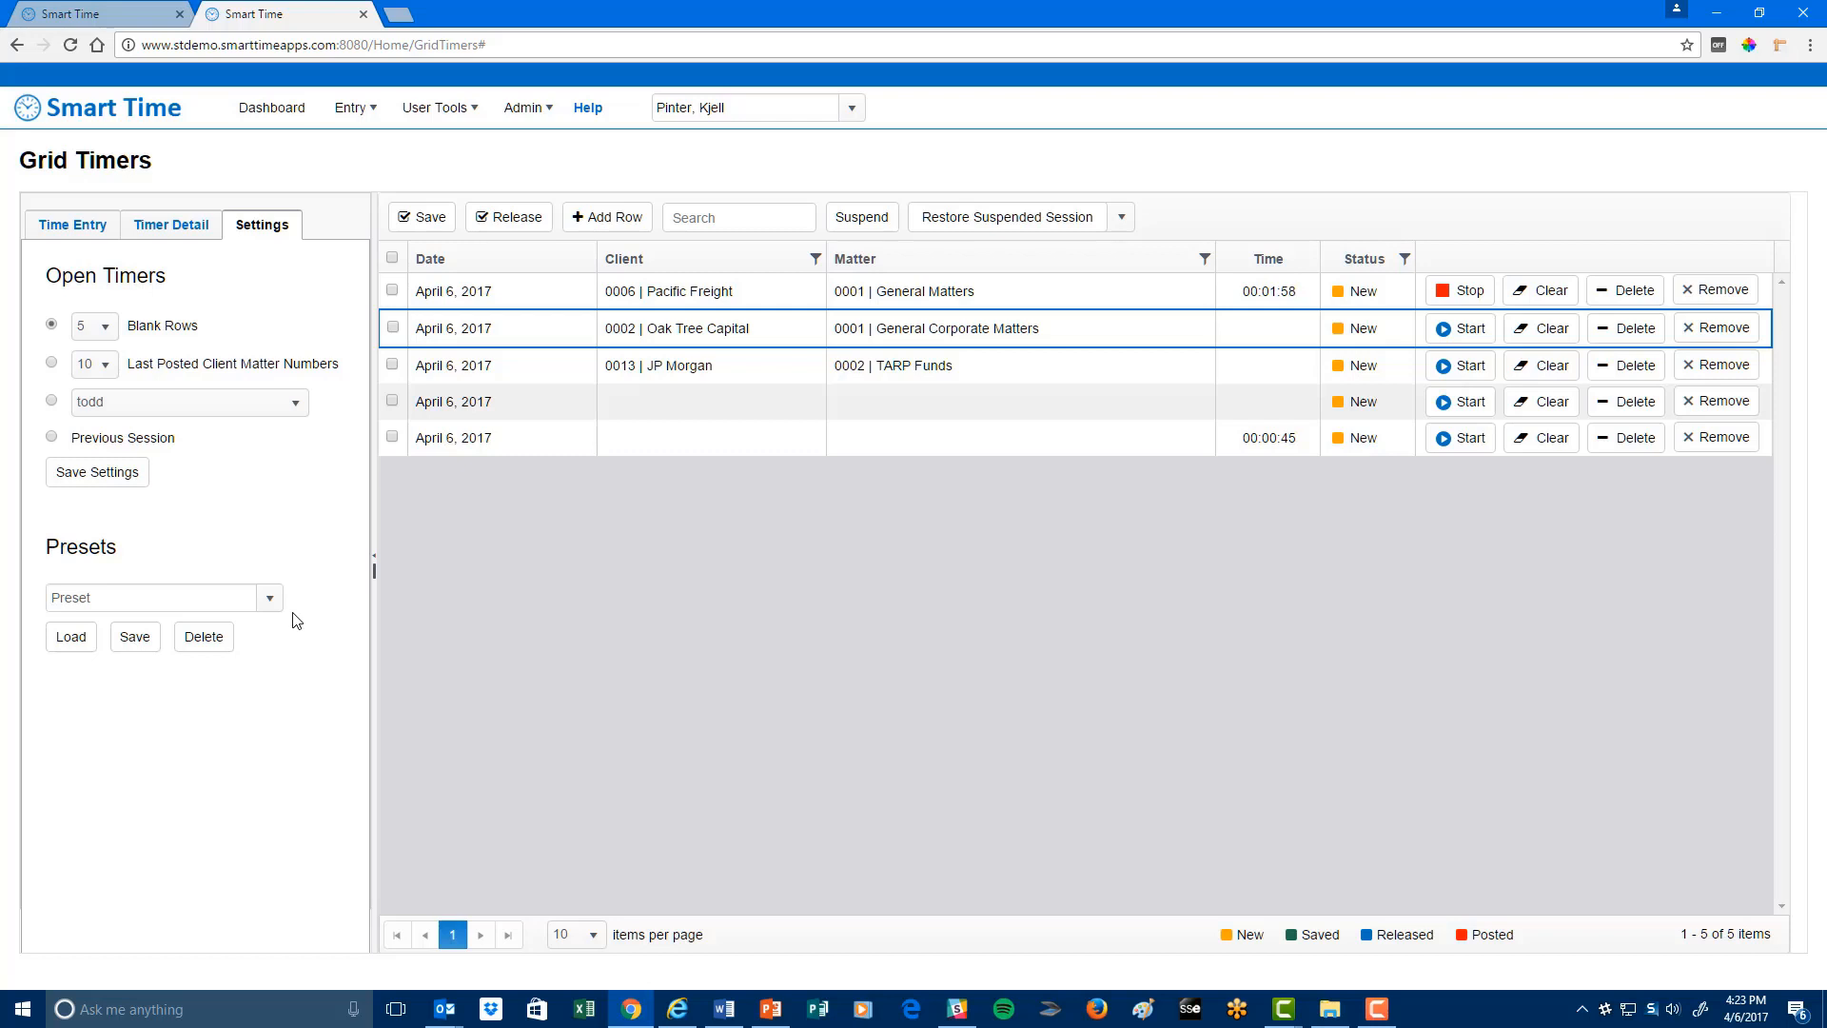
pyautogui.click(271, 600)
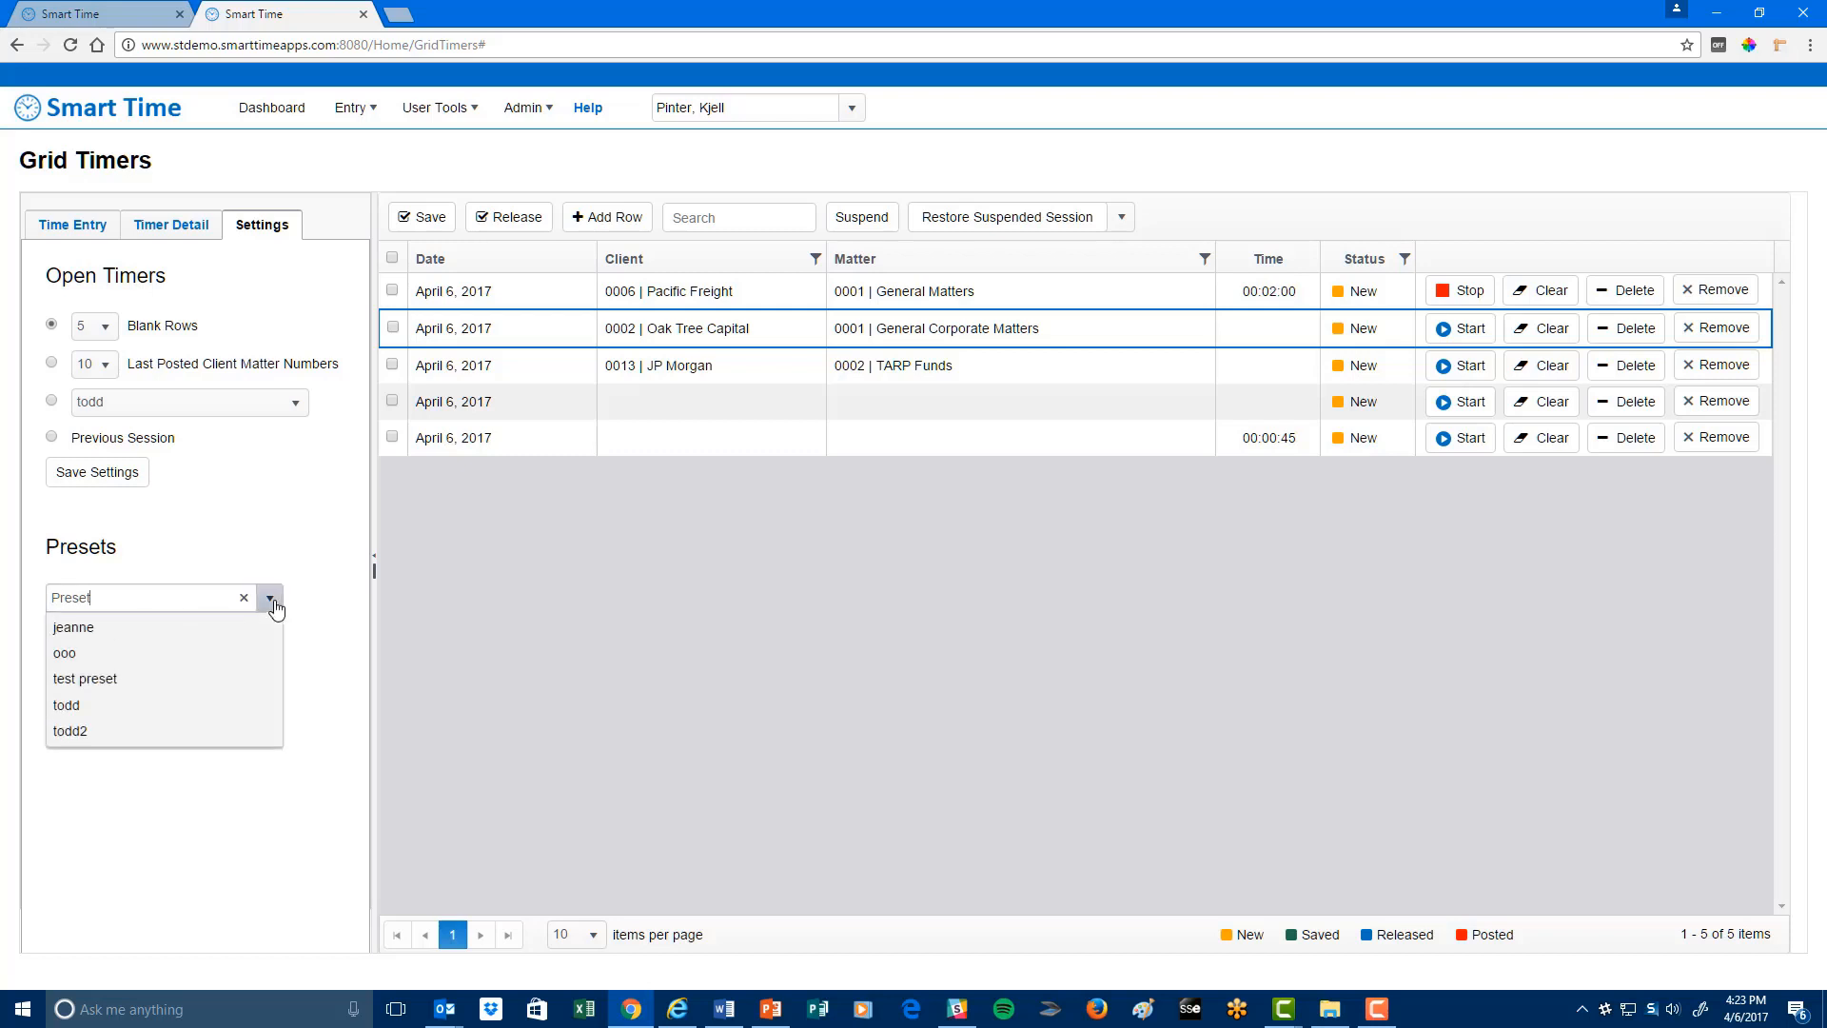
pyautogui.click(146, 706)
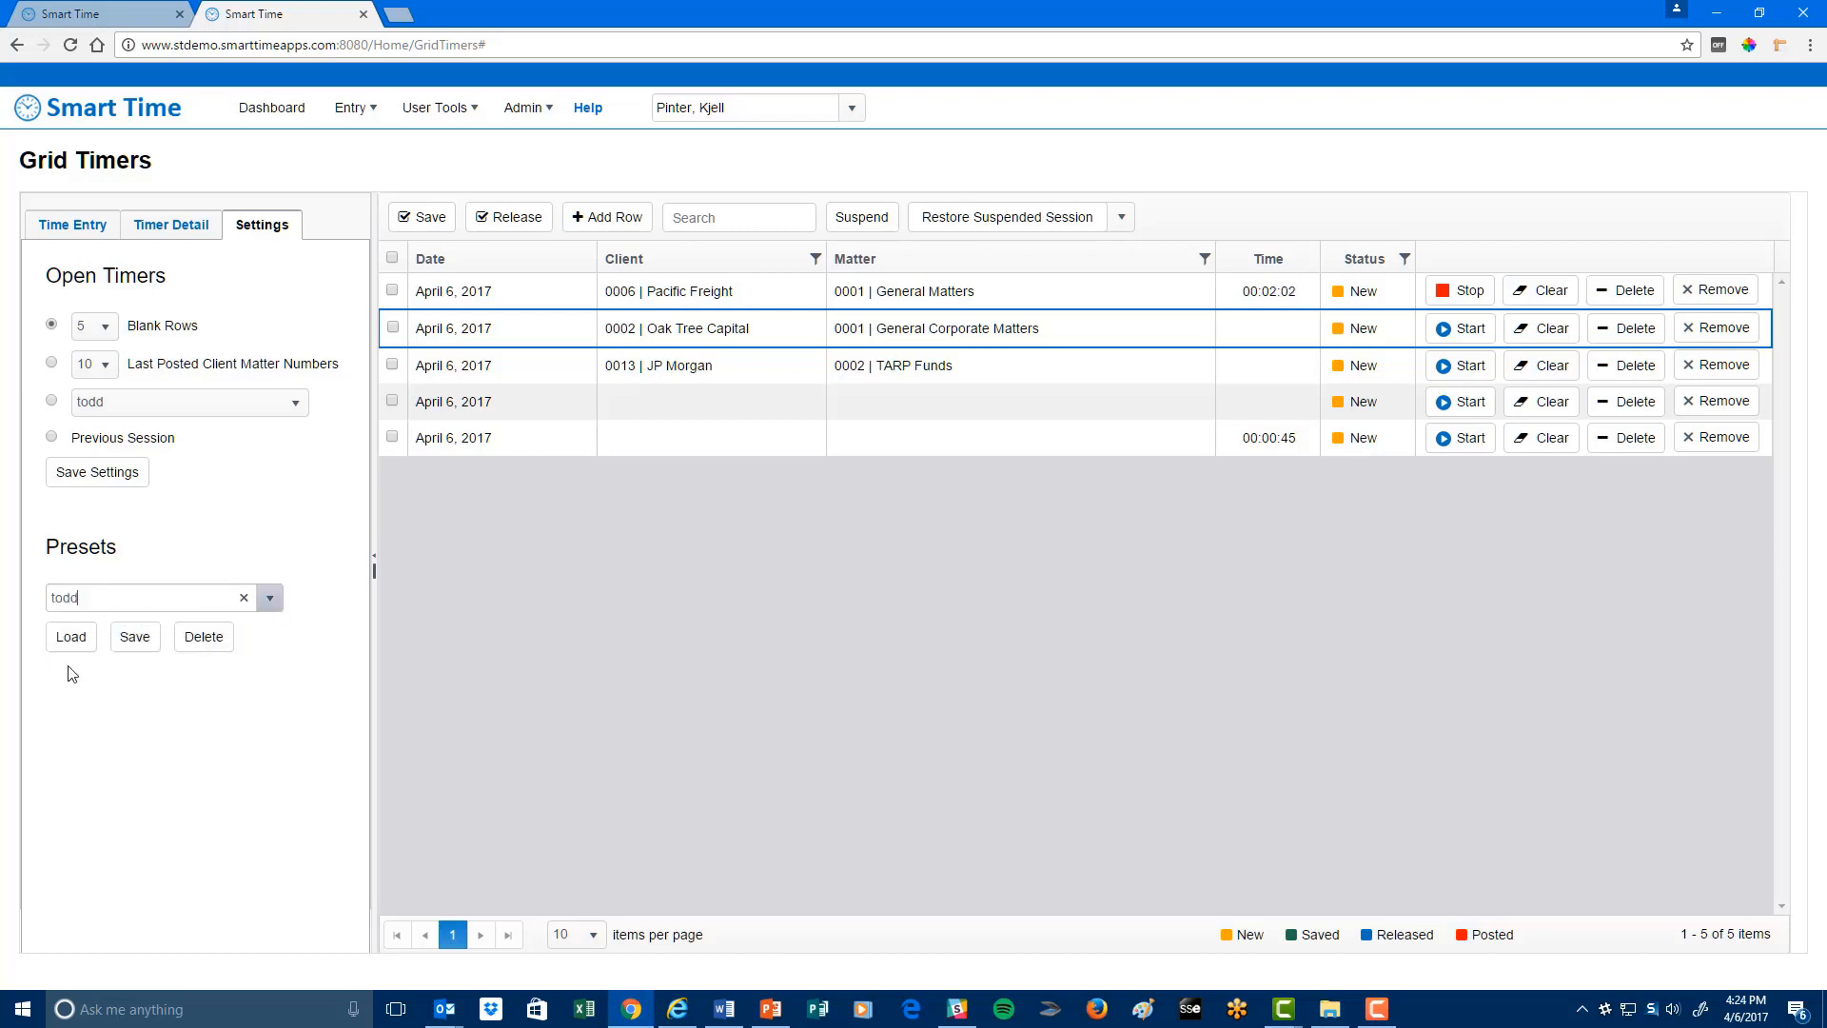
pyautogui.click(69, 640)
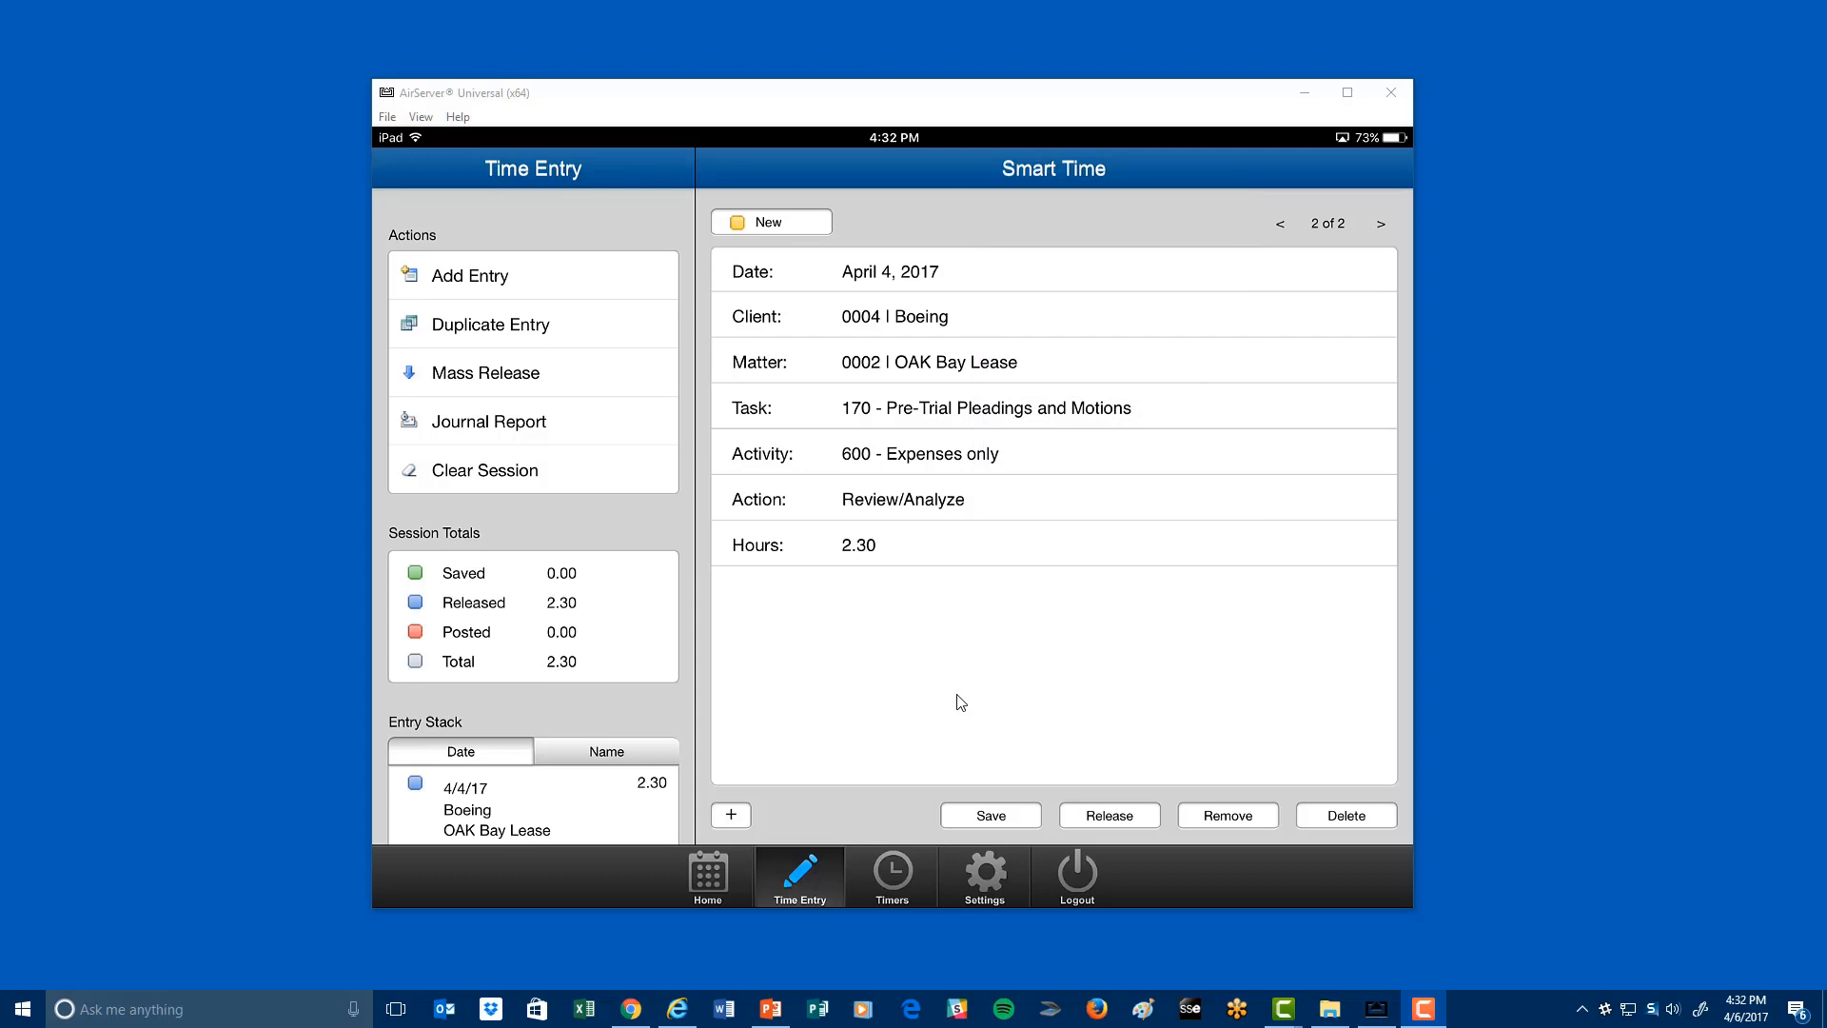
# In the mirrored iPad app, add a meeting narrative to the April 4, 2017 Boeing OAK Bay Lease entry and release it
pyautogui.click(962, 703)
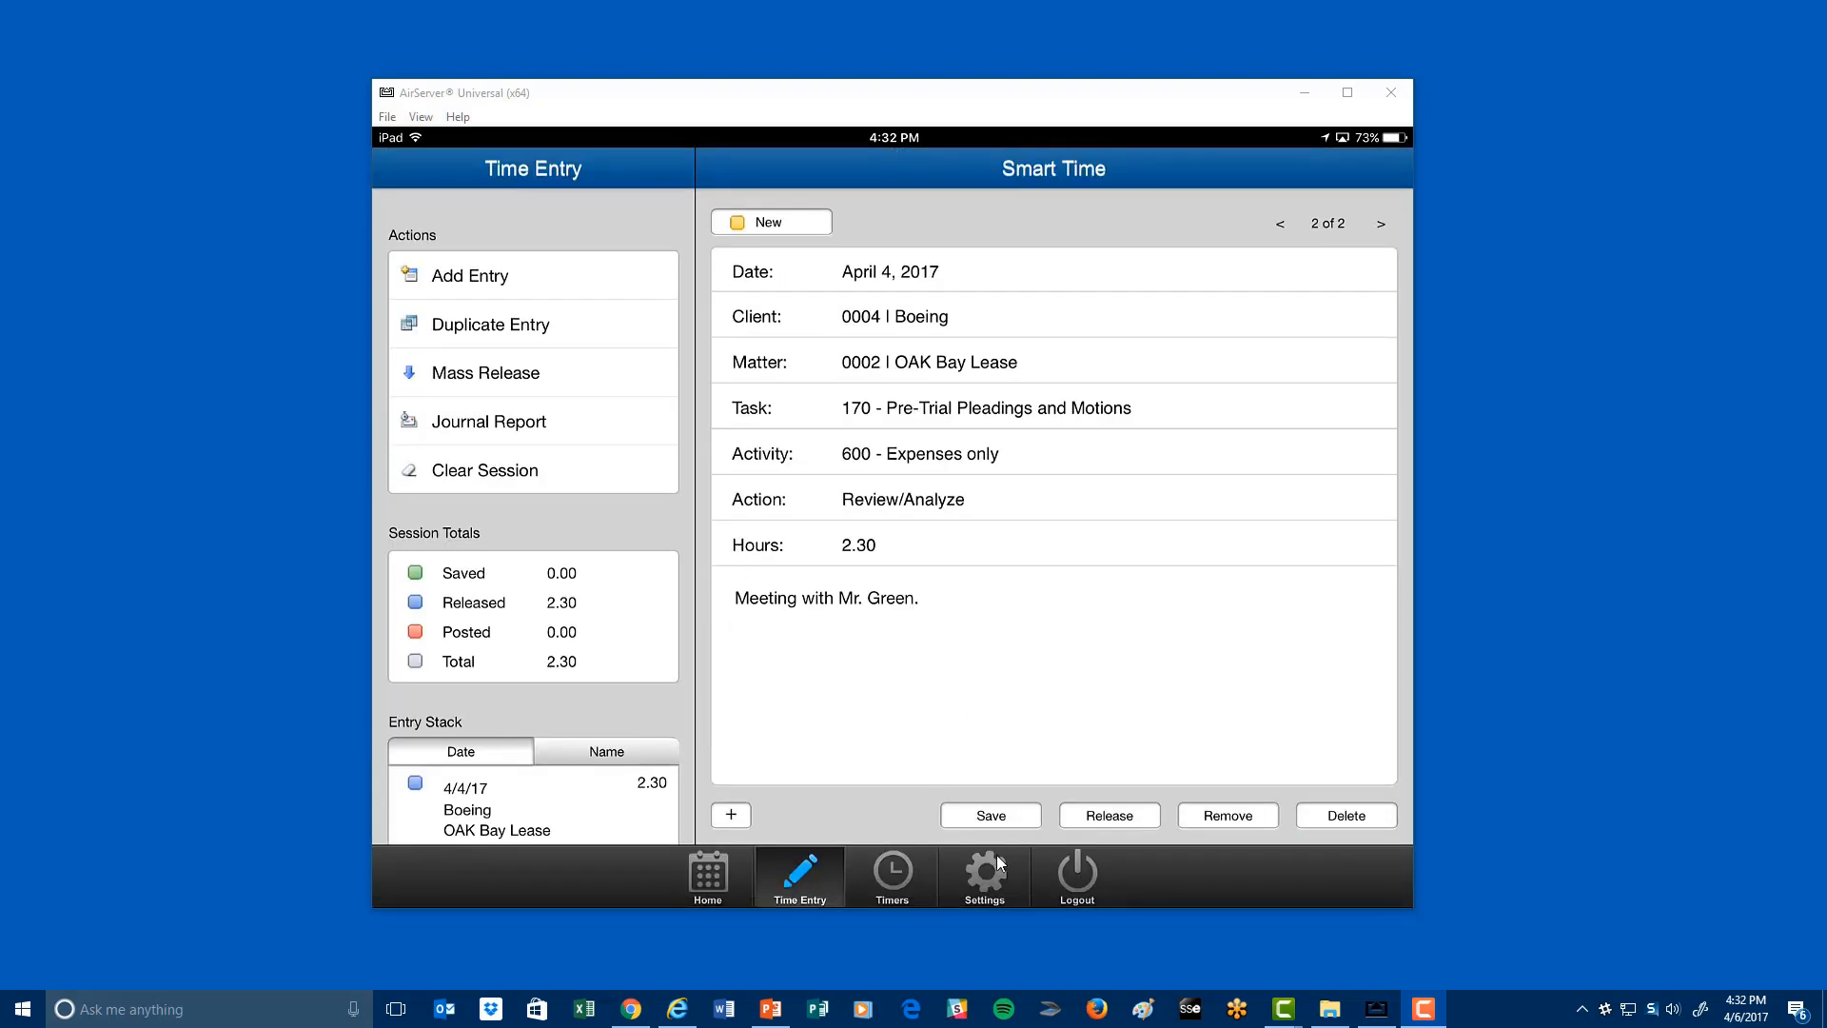
pyautogui.click(1133, 816)
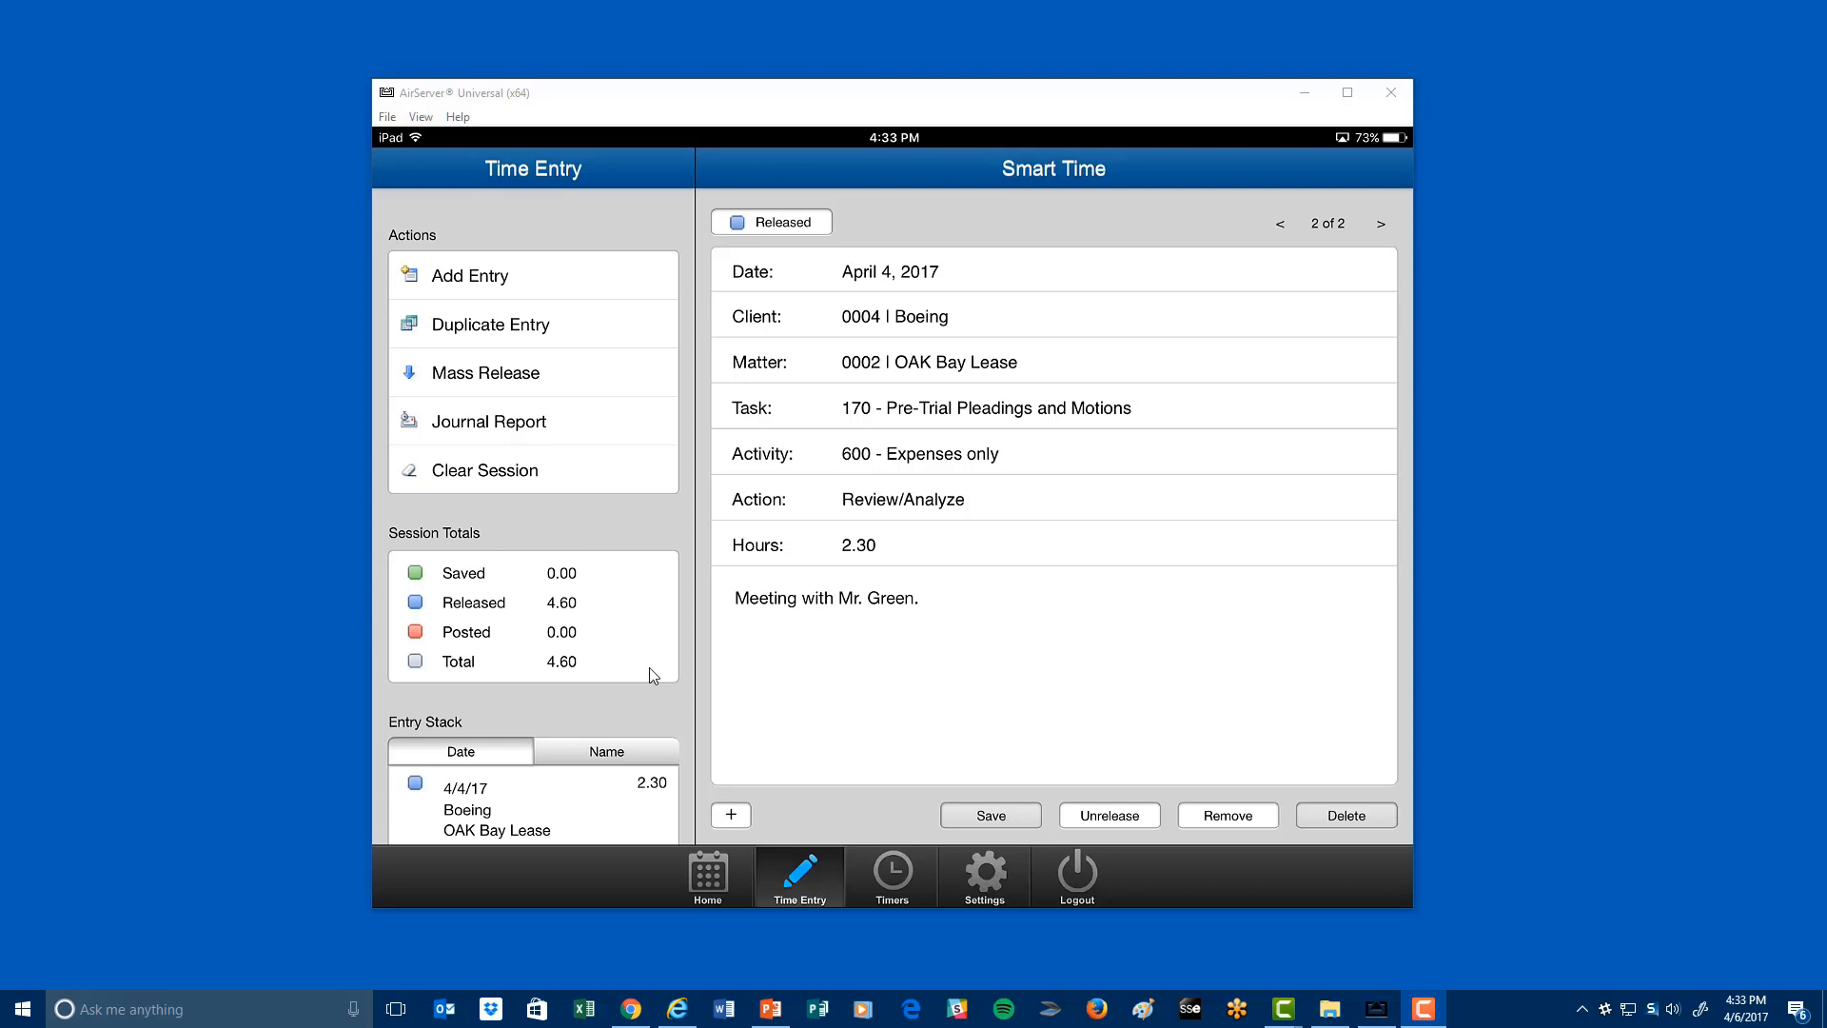
# Review the Entry Stack and select the first Boeing OAK Bay Lease entry
pyautogui.scroll(-5, 650, 669)
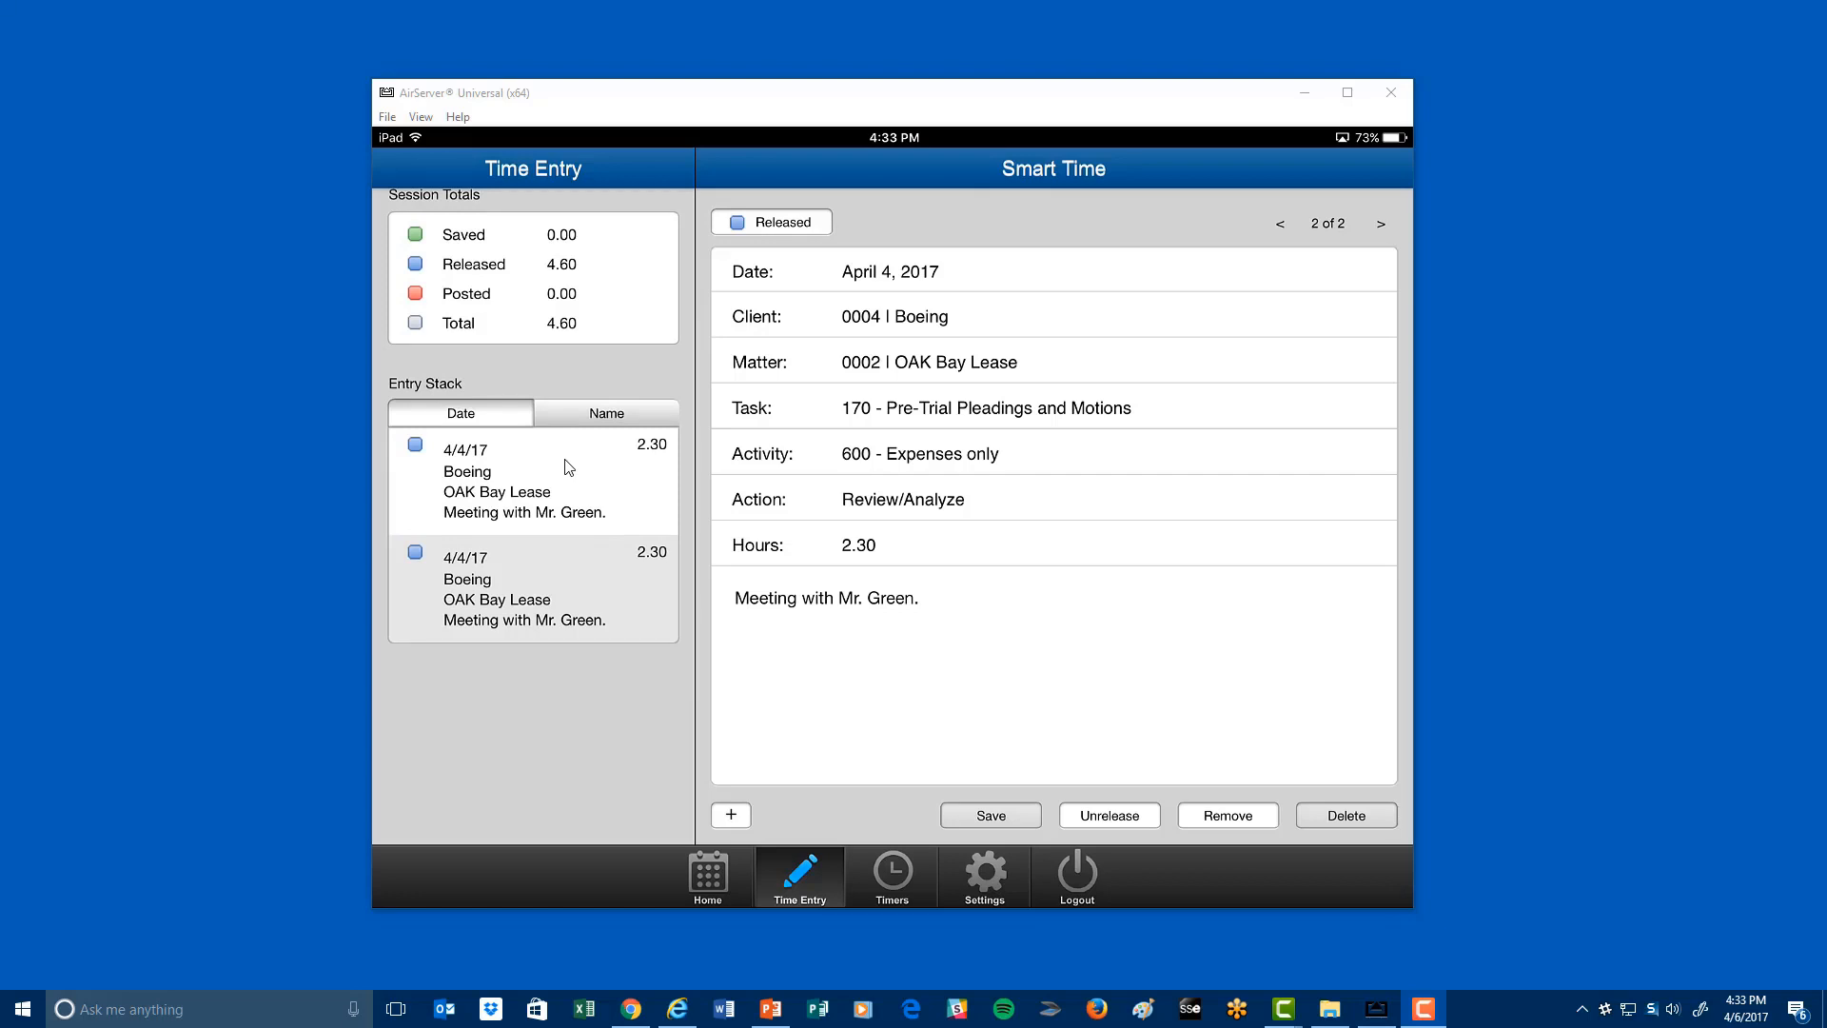
pyautogui.click(568, 466)
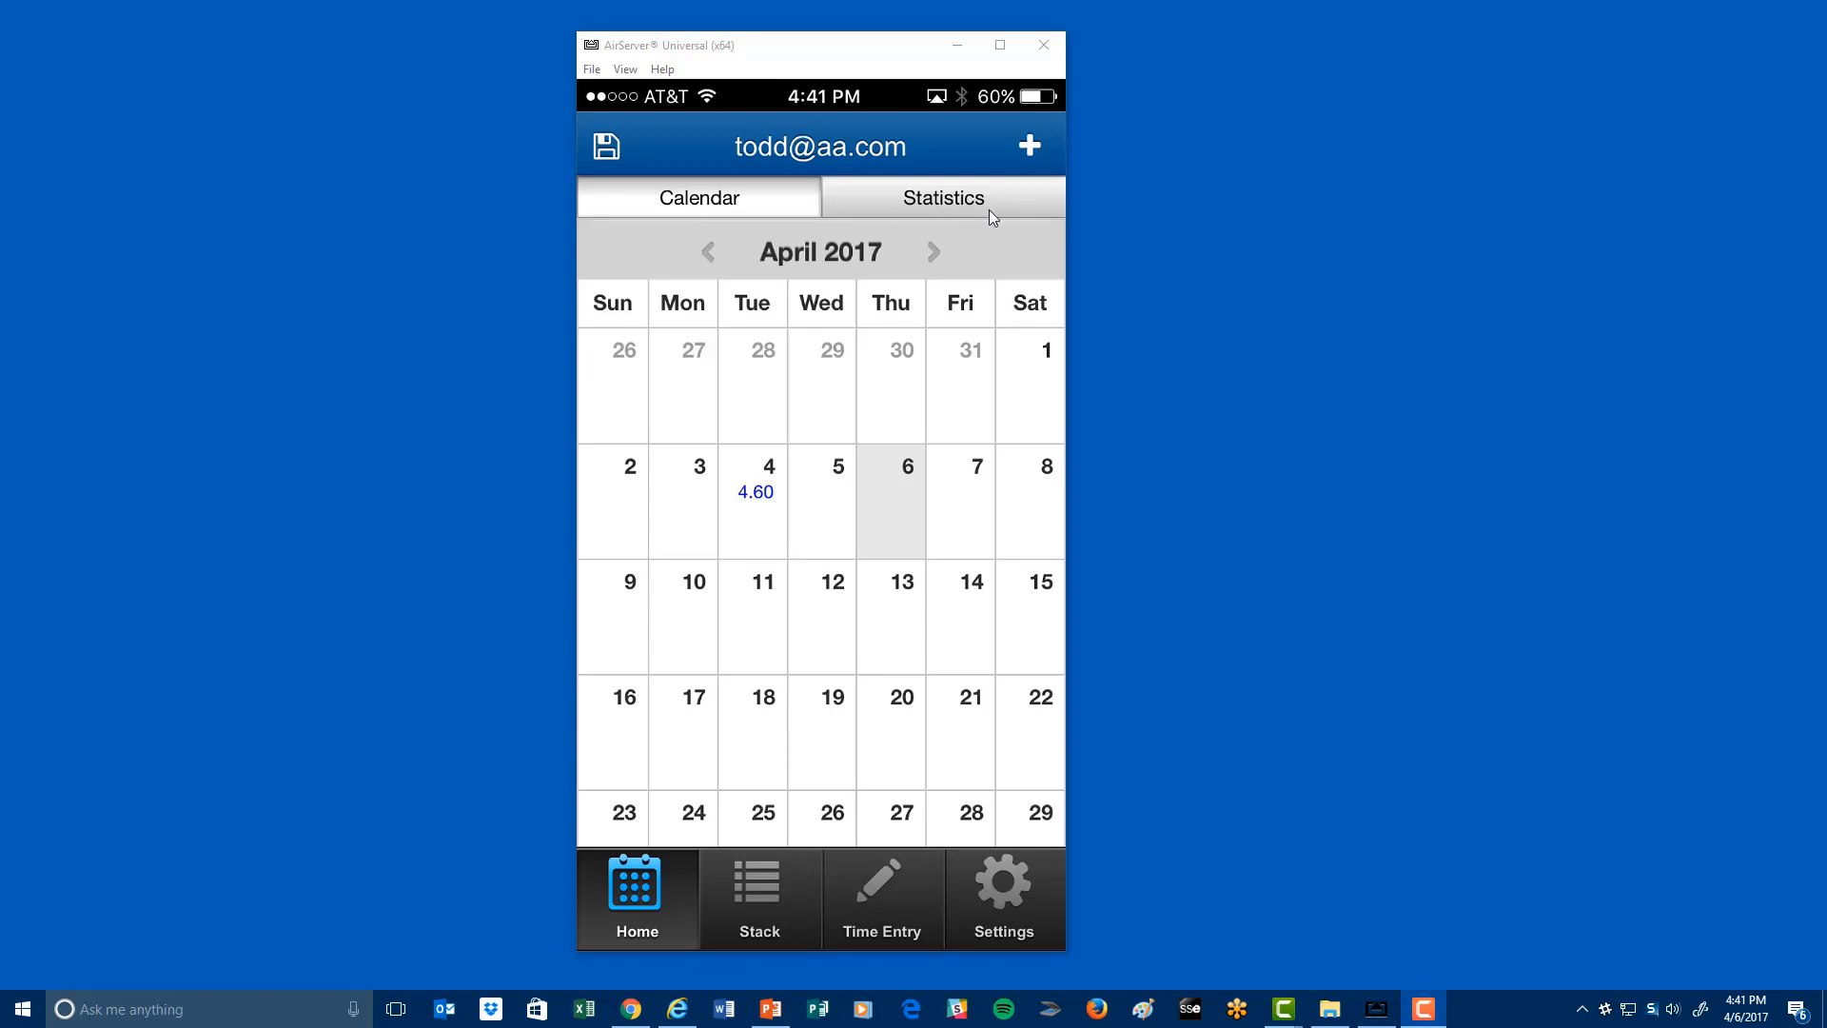
# In the mirrored iPhone app, view the Statistics and assign matter 0003 to the Visa time entry dated 4/4/17
pyautogui.click(1002, 210)
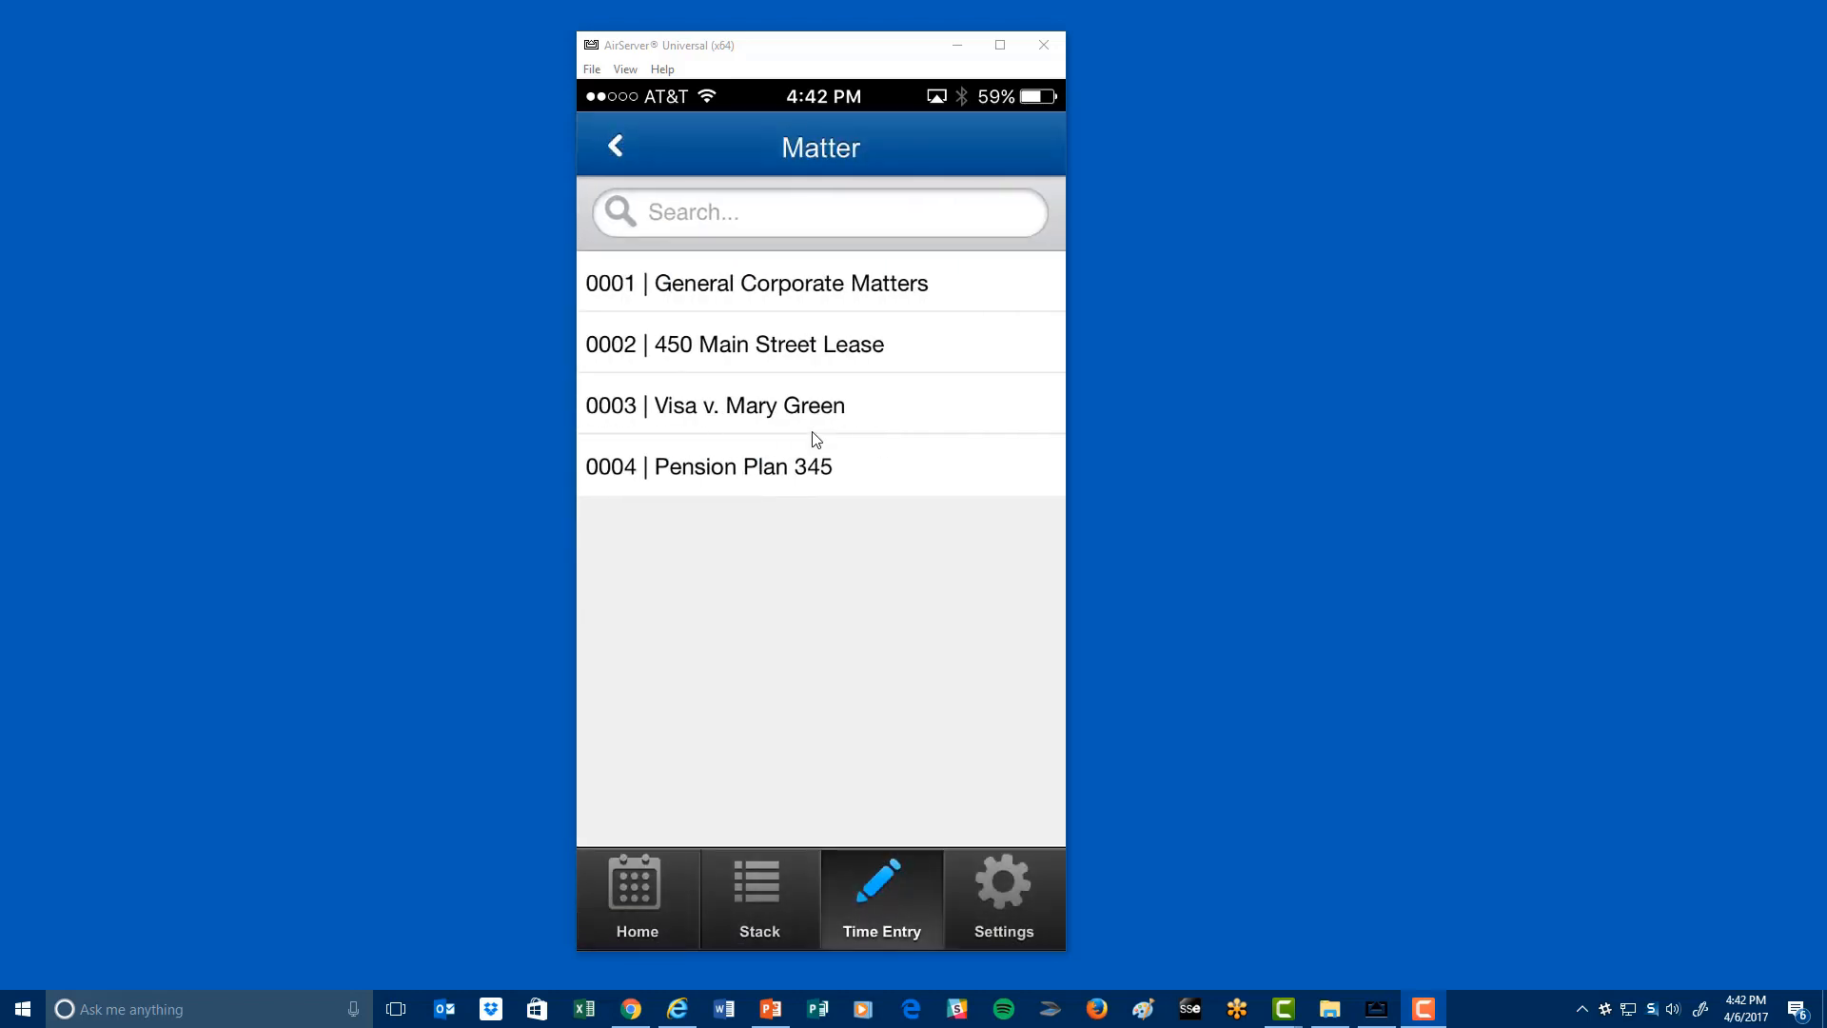
pyautogui.click(813, 430)
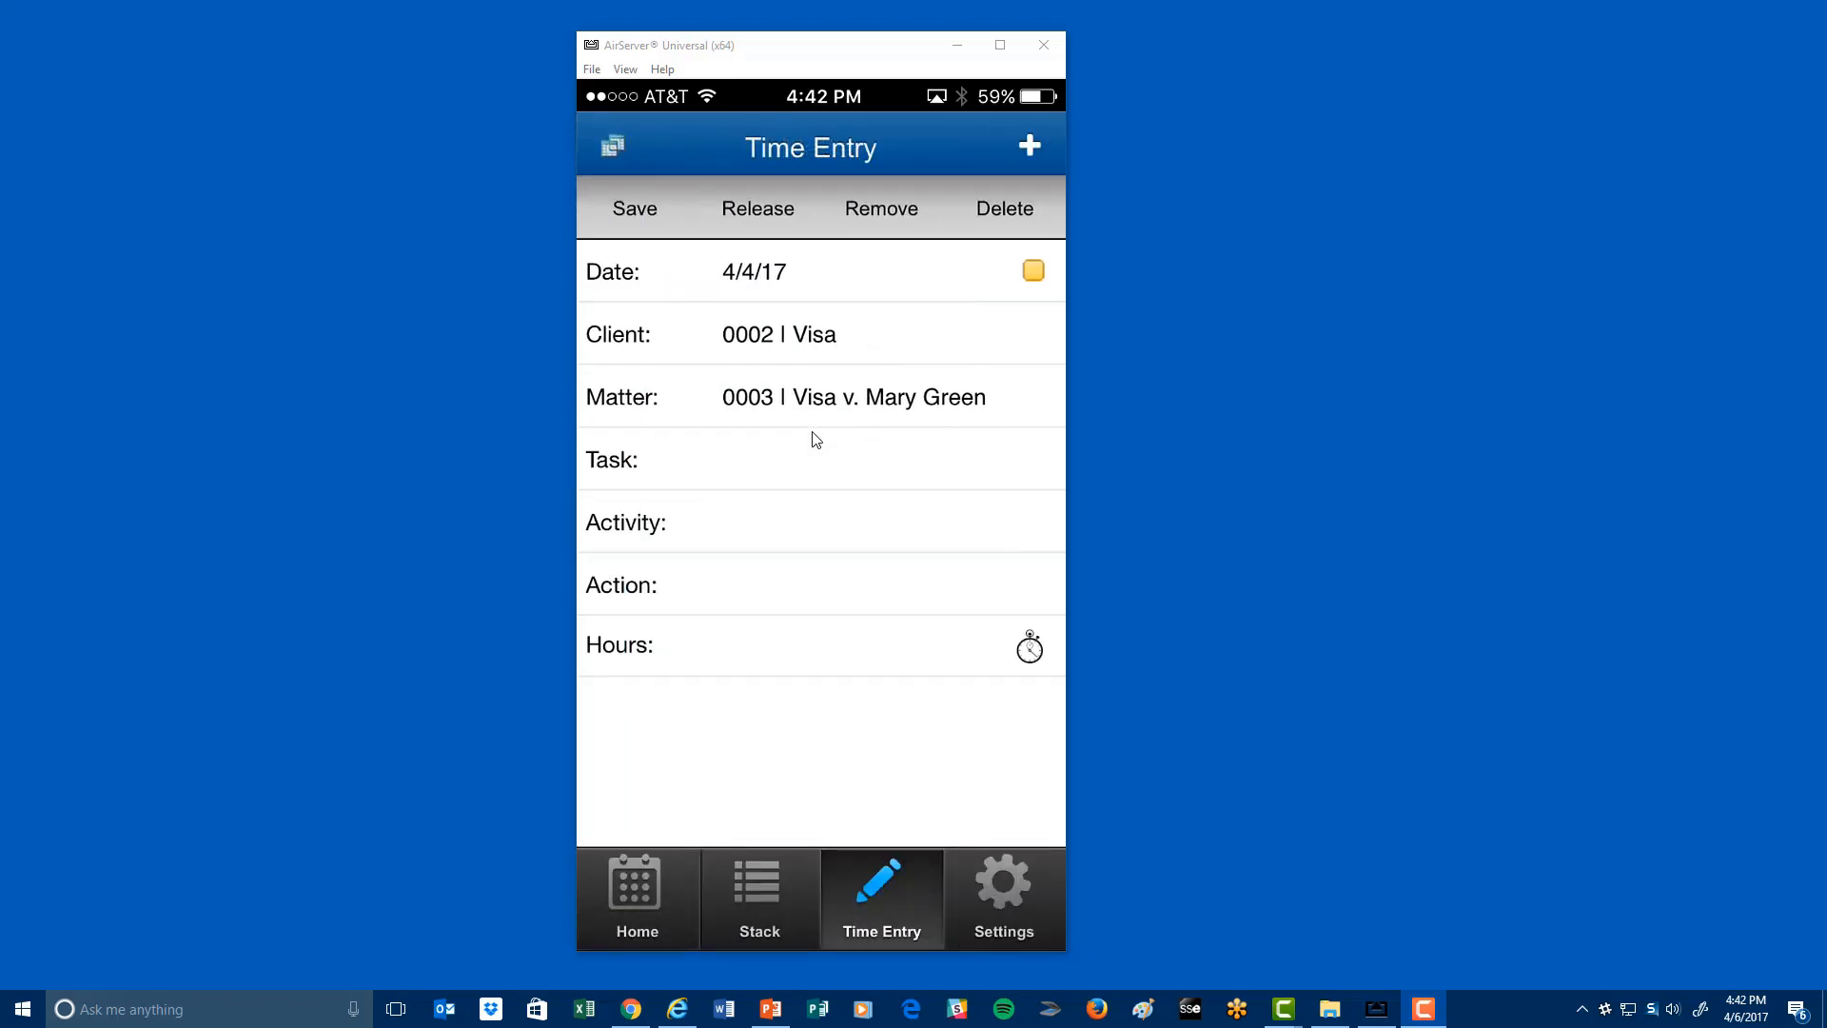